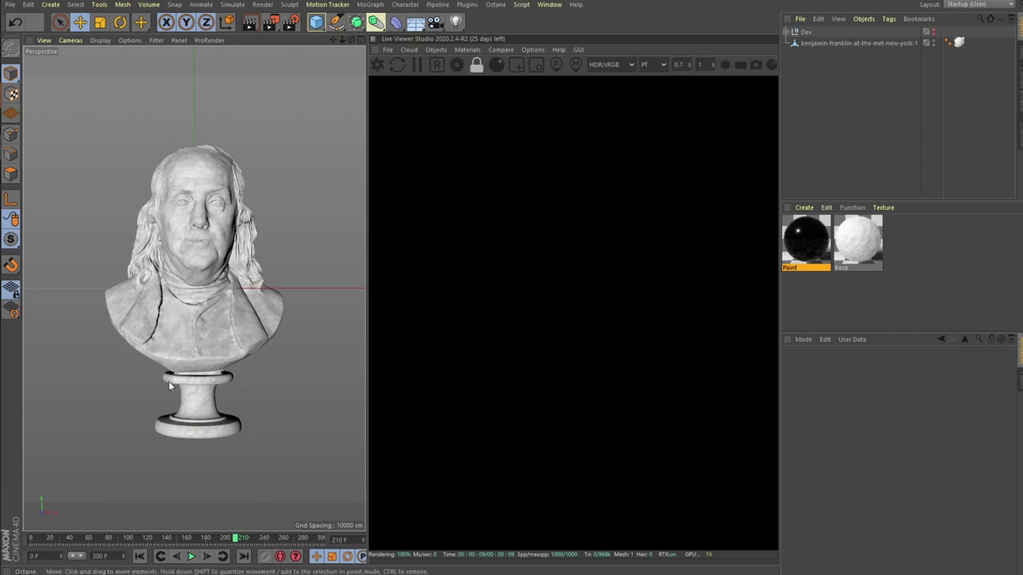
Duplicate the Benjamin Franklin bust object
click(216, 312)
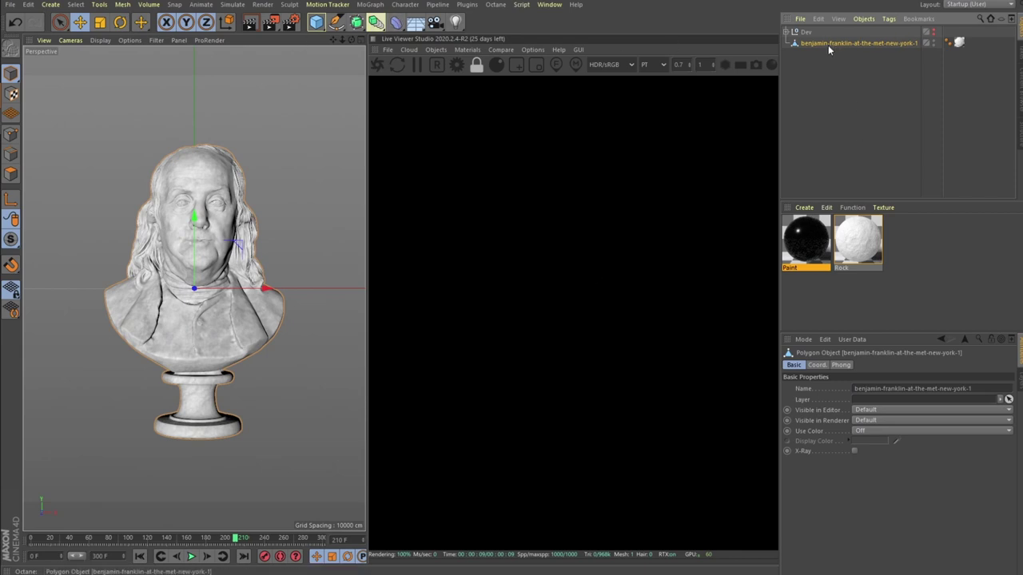
ctrl+drag(828, 44, 818, 70)
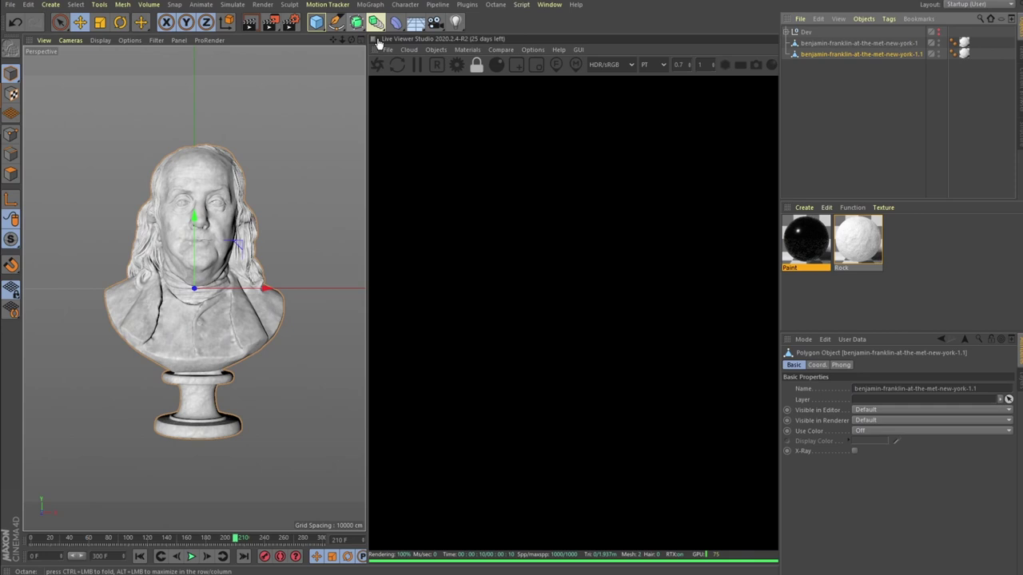
click(396, 6)
key(Escape)
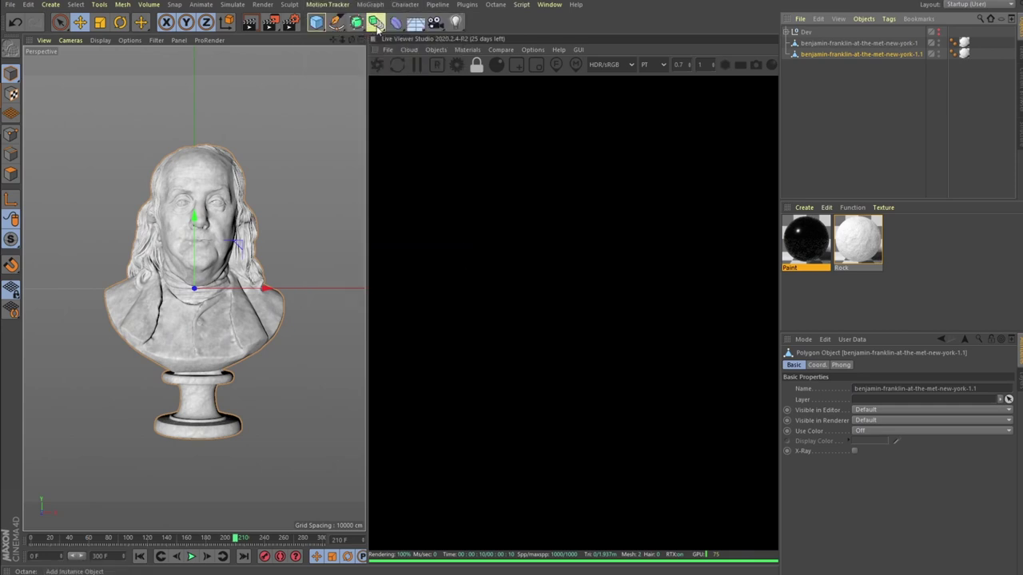
Wrap the duplicated bust in a Volume Builder nested inside a Volume Mesher
click(358, 24)
drag(376, 22, 442, 116)
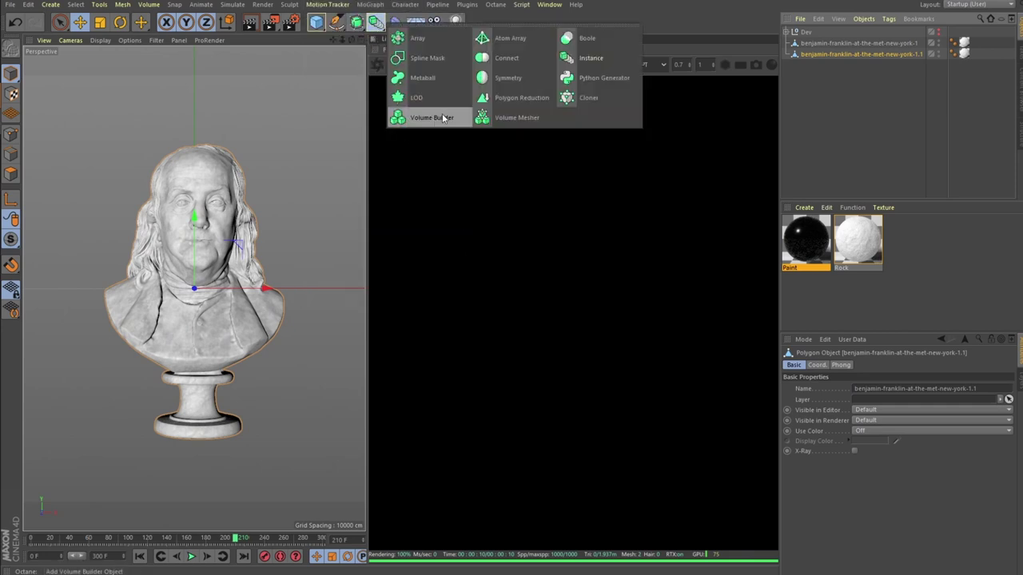
alt+click(442, 117)
drag(375, 22, 502, 125)
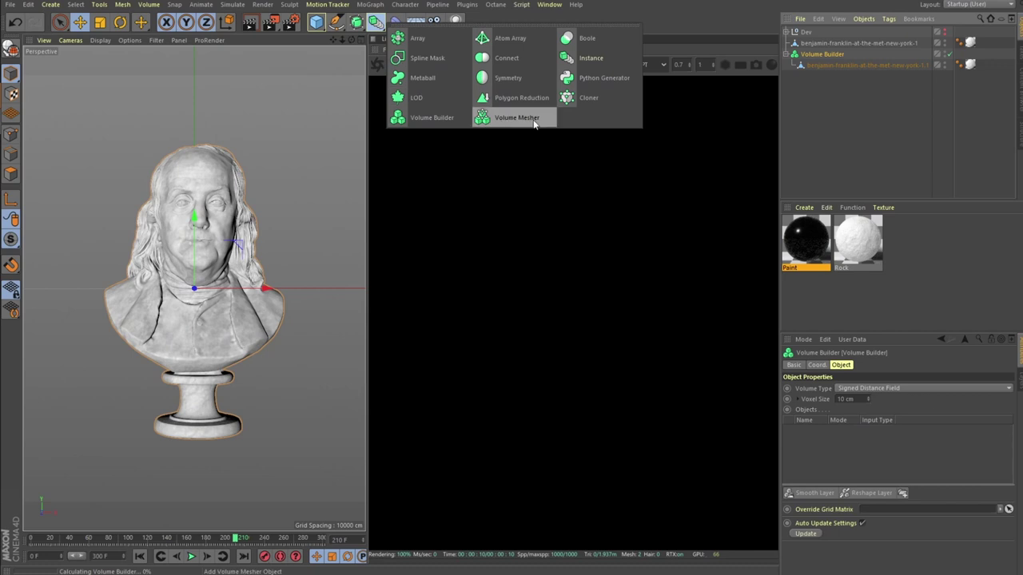
alt+click(534, 122)
Set the Volume Builder's voxel size to 0.5 cm
click(831, 78)
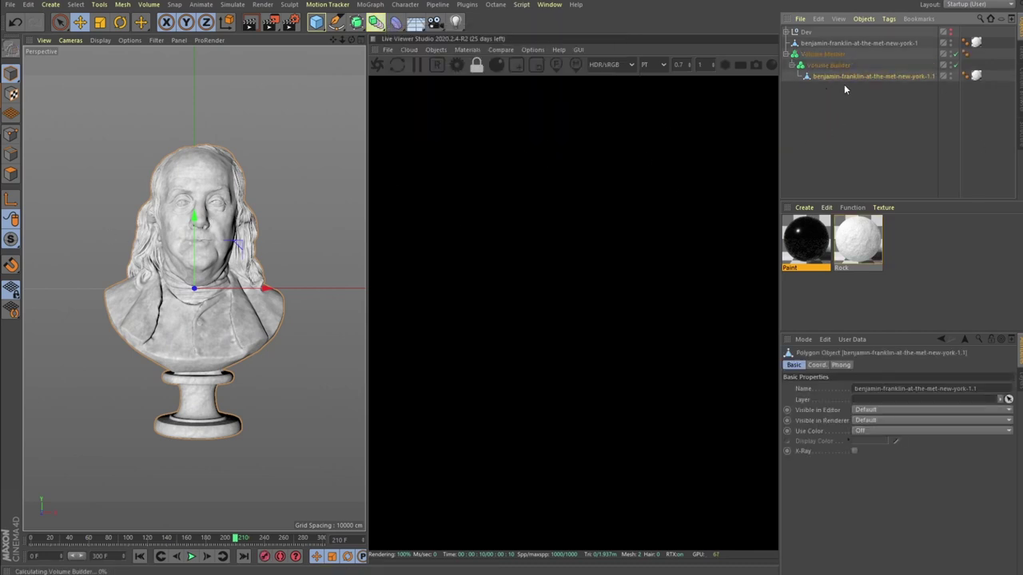
click(823, 65)
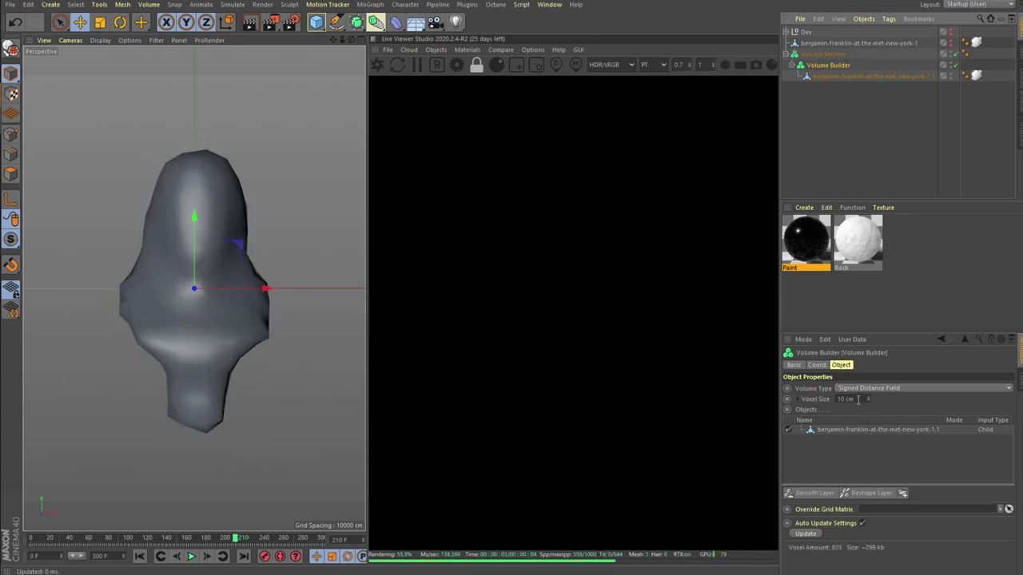
click(857, 399)
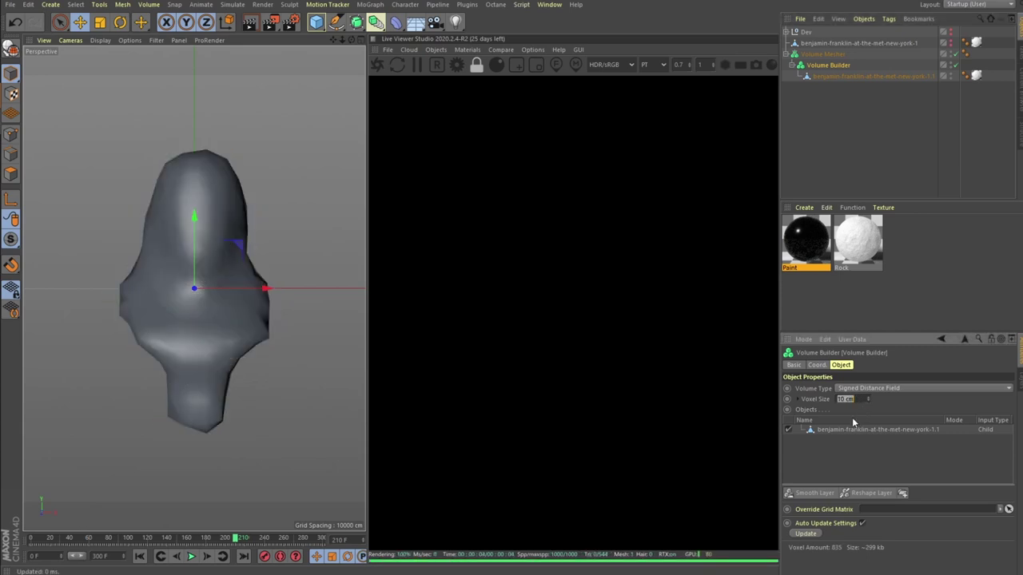
text(1)
key(Return)
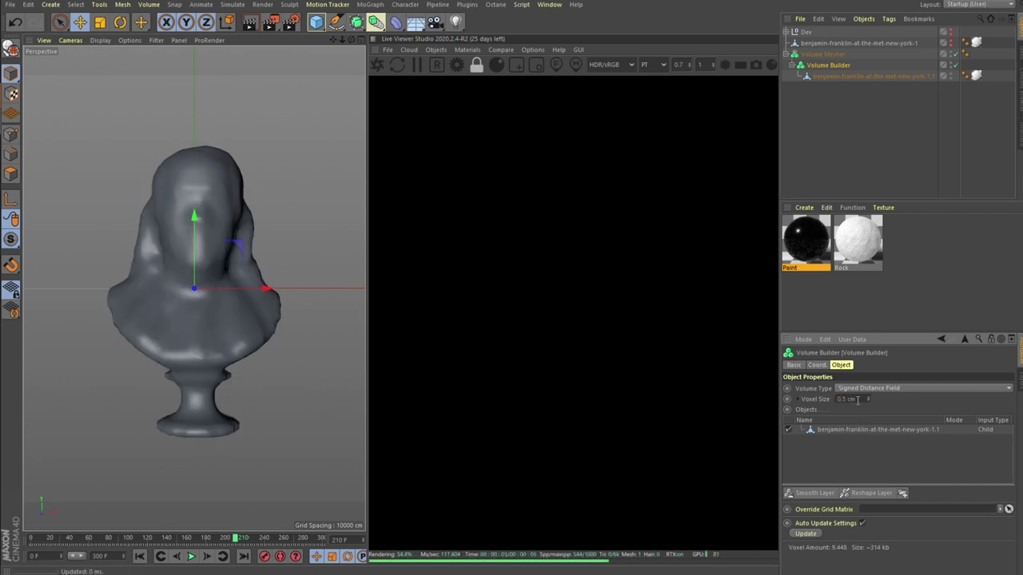
key(Return)
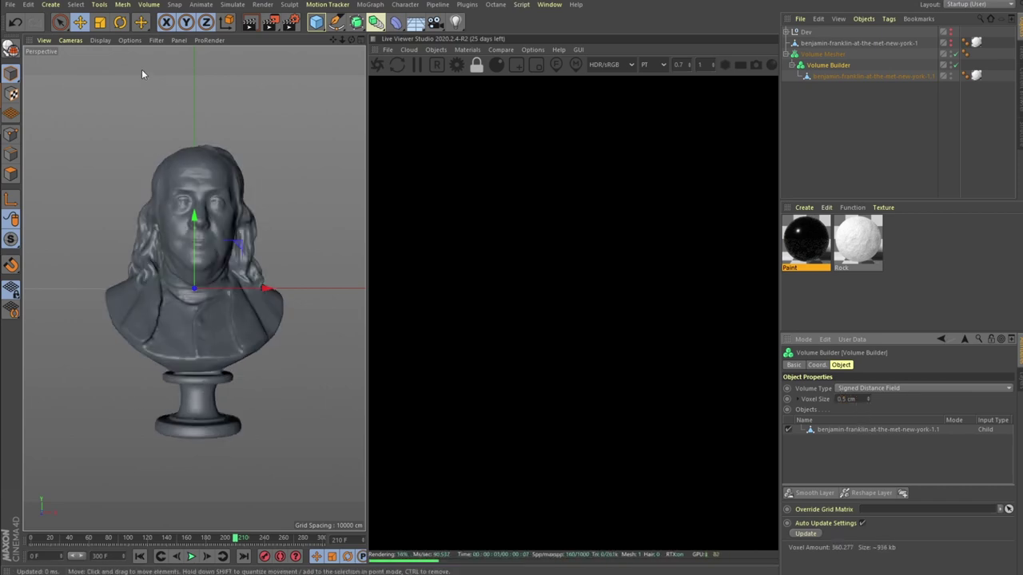
Display the remeshed bust with wireframe lines to check its mesh density, and switch back to plain Gouraud Shading
click(99, 40)
click(152, 56)
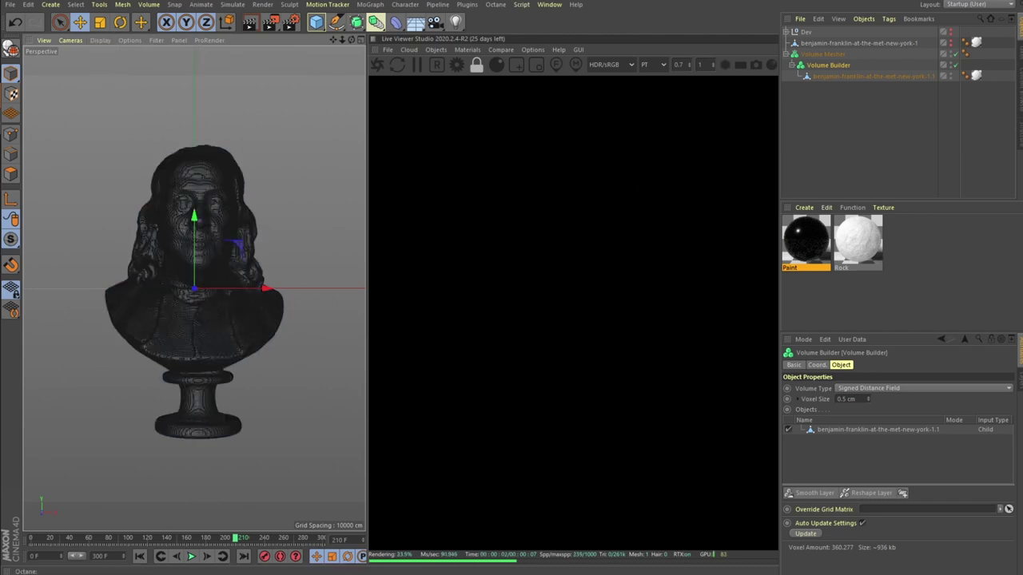
click(99, 40)
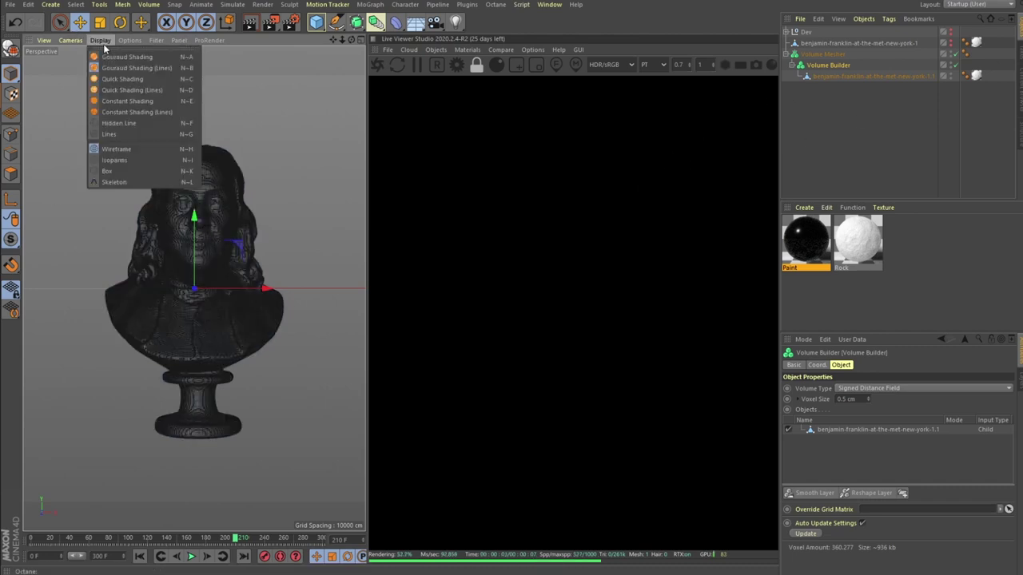
click(120, 46)
Examine the volume-meshed bust's surface detail from several angles and distances
scroll(180, 313, up, 5)
alt+drag(144, 281, 164, 263)
scroll(212, 302, down, 5)
alt+middle_drag(214, 304, 234, 283)
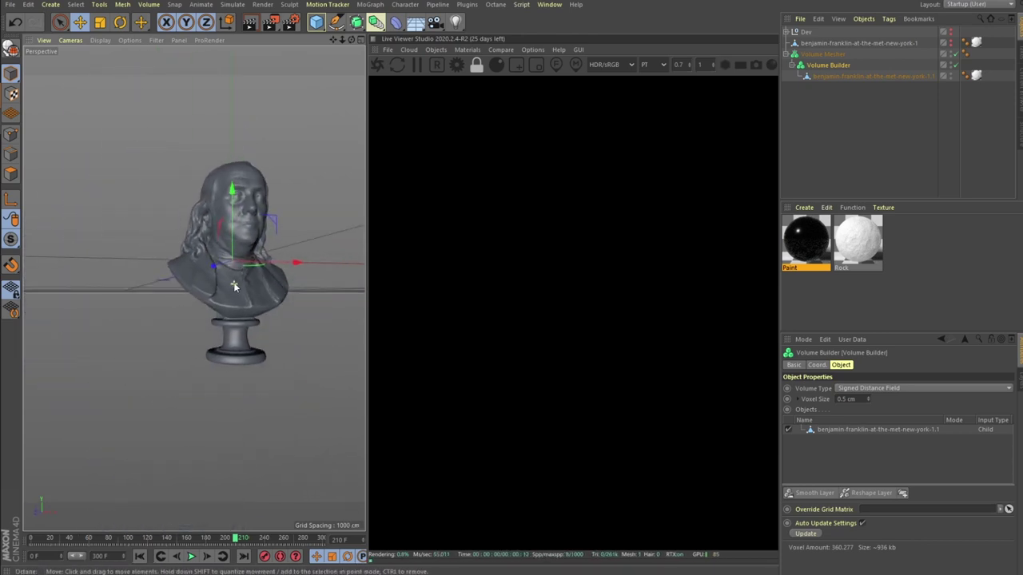
mouse_move(234, 283)
alt+mouse_down()
mouse_move(250, 283)
mouse_move(200, 267)
mouse_move(216, 298)
mouse_move(234, 295)
mouse_move(221, 289)
alt+mouse_up()
scroll(192, 295, up, 5)
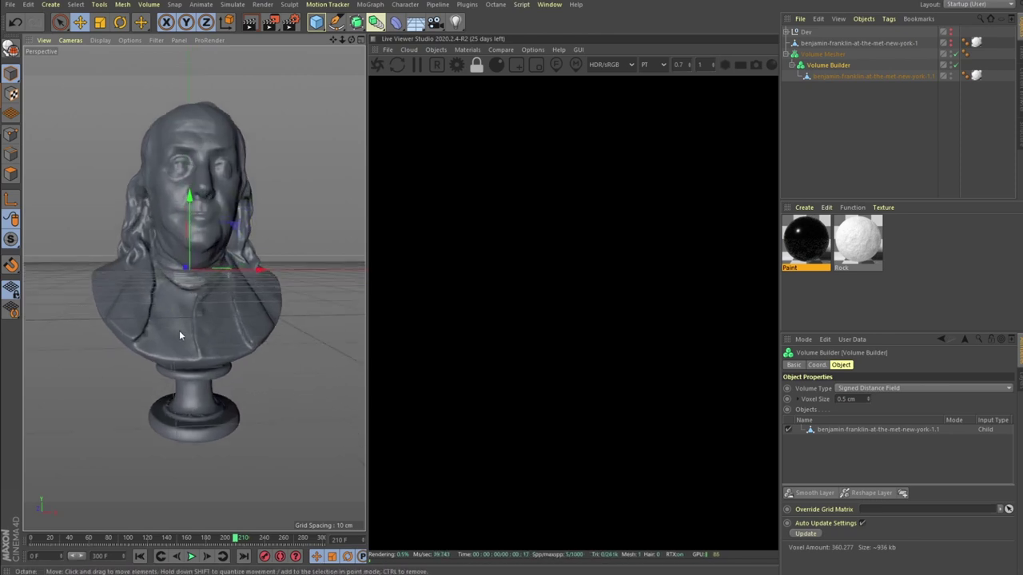
alt+drag(178, 333, 151, 256)
scroll(201, 291, down, 3)
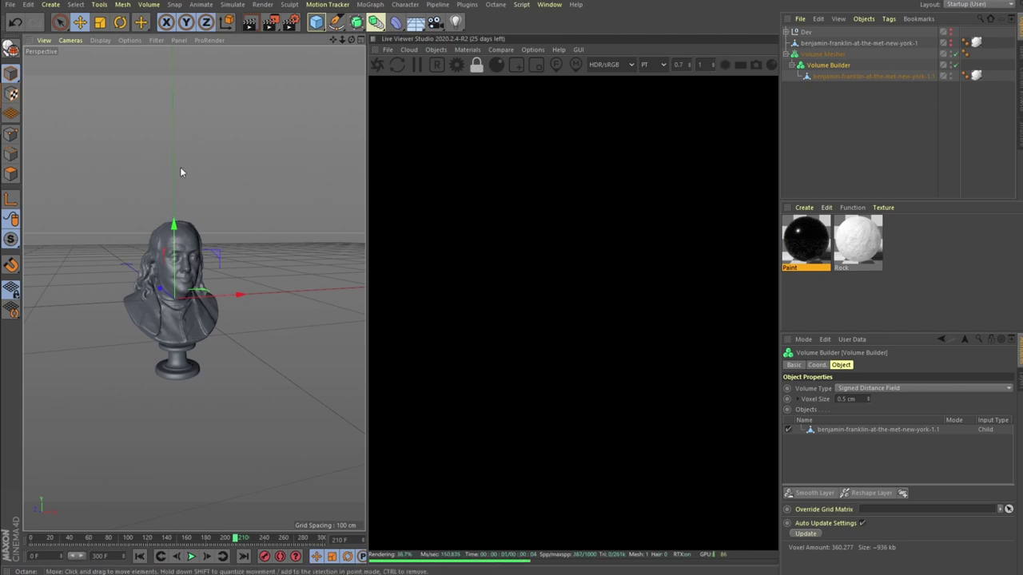
alt+drag(171, 376, 197, 337)
scroll(204, 342, up, 5)
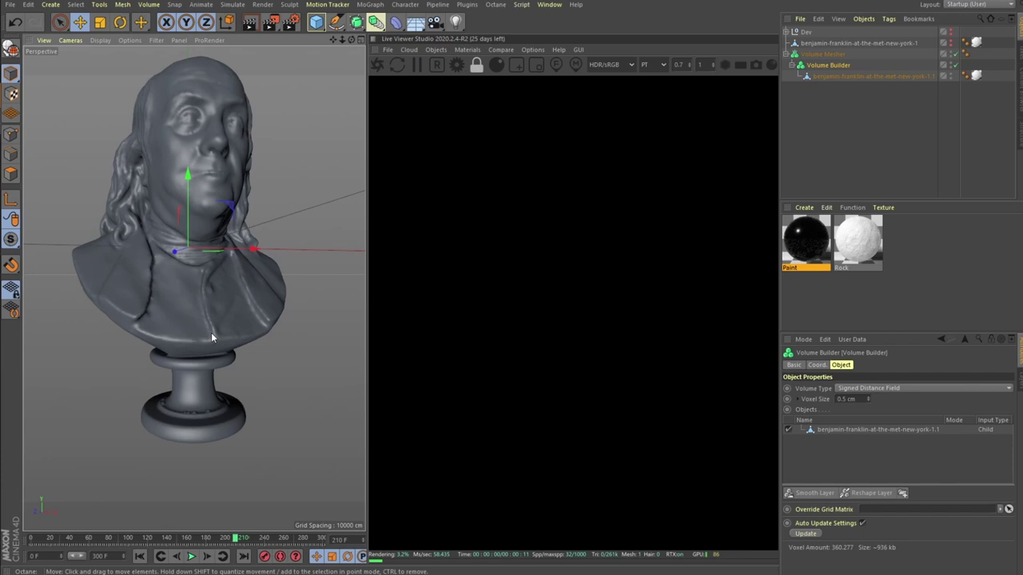
scroll(212, 332, down, 4)
alt+middle_drag(226, 315, 203, 310)
alt+middle_drag(170, 346, 184, 335)
scroll(186, 333, up, 4)
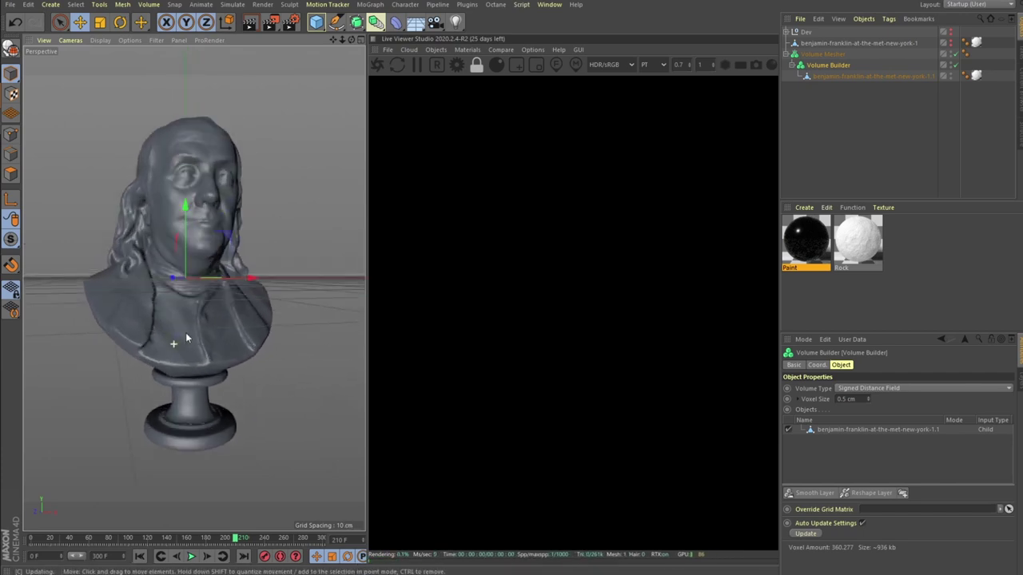
scroll(199, 340, down, 2)
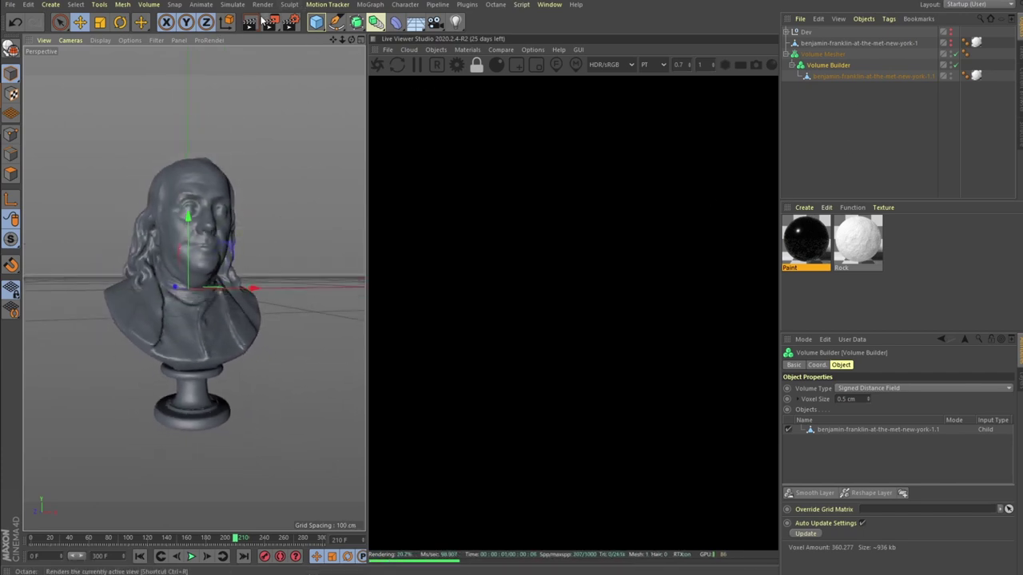
Add a Cube, place it above the bust copy inside the Volume Builder, and disable the Volume Mesher and Builder
drag(323, 24, 458, 50)
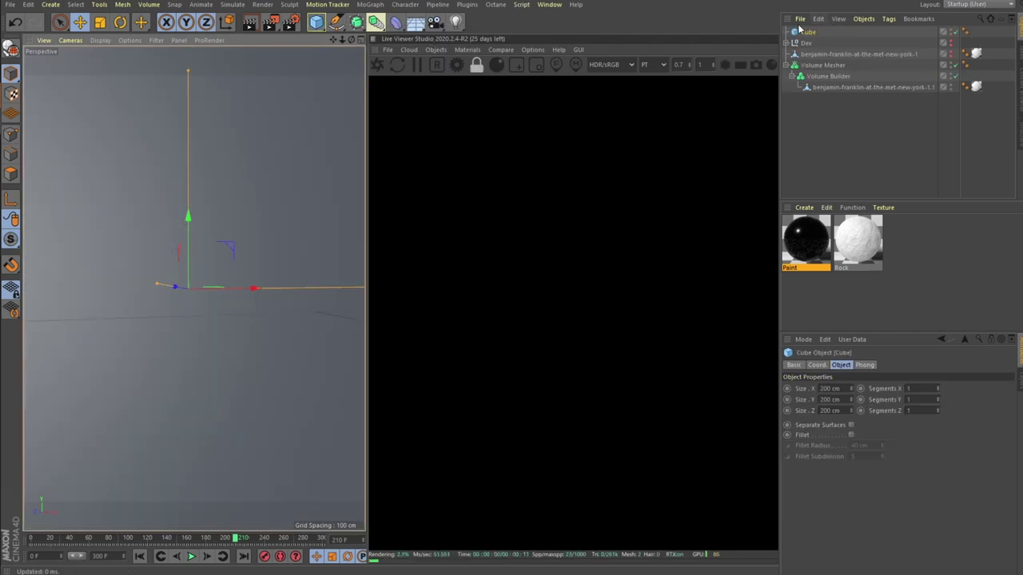
drag(817, 84, 817, 83)
middle_click(224, 305)
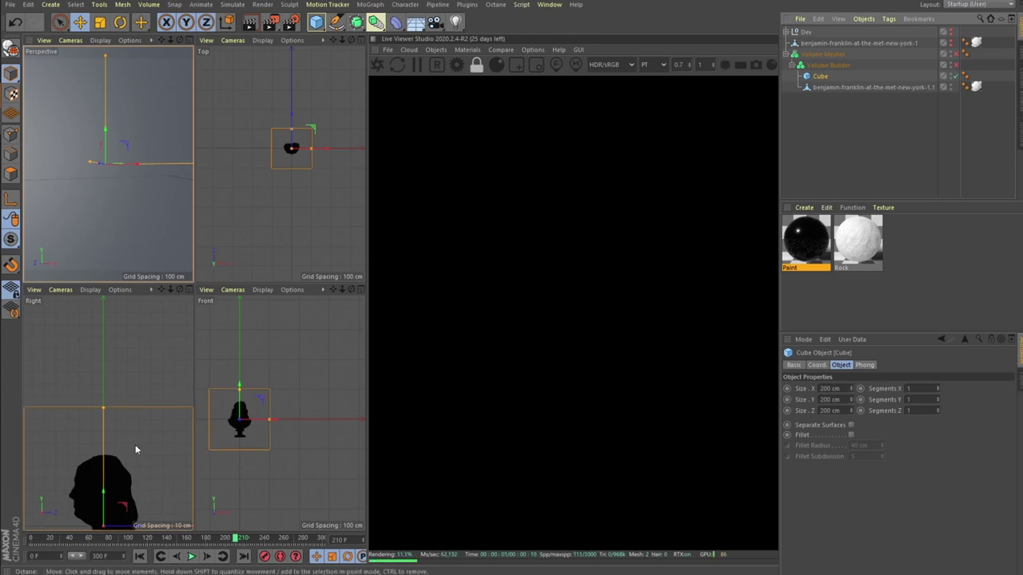
Shrink the cube to just enclose the bust in depth and width, about 63 cm in Z and 81 cm in X
middle_click(134, 443)
key(h)
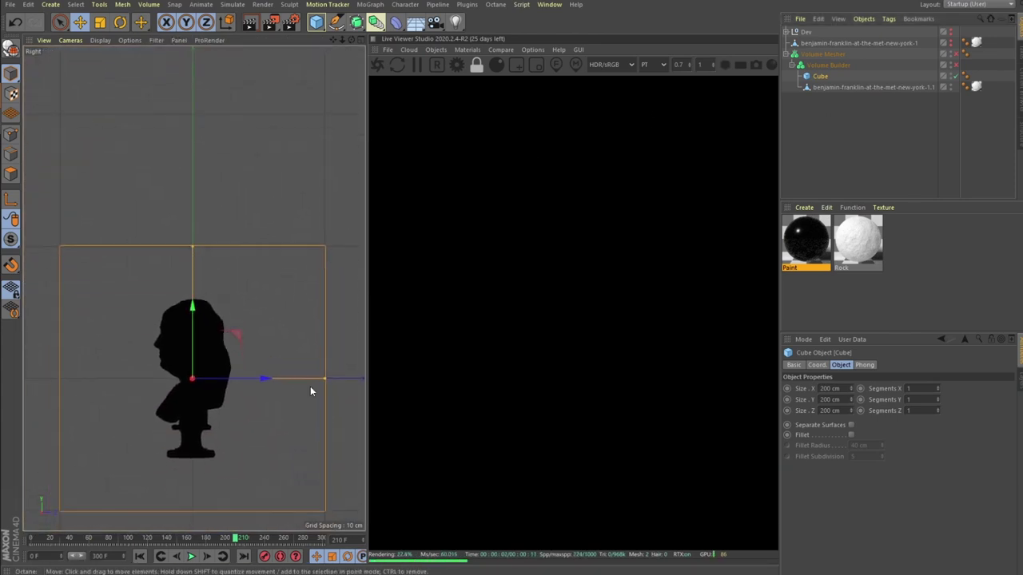
drag(324, 377, 233, 382)
middle_click(234, 382)
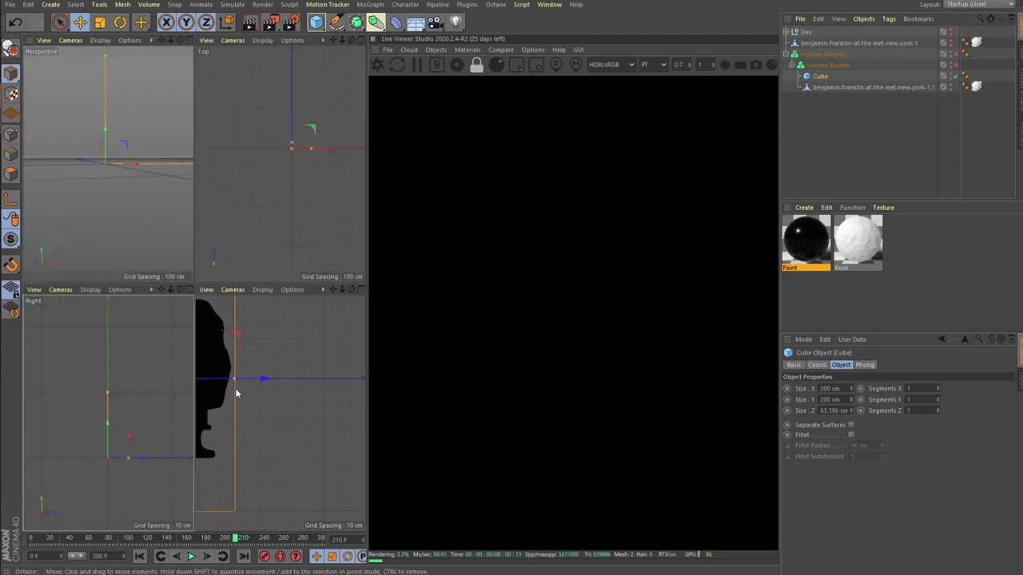
middle_click(277, 218)
key(h)
scroll(227, 300, up, 2)
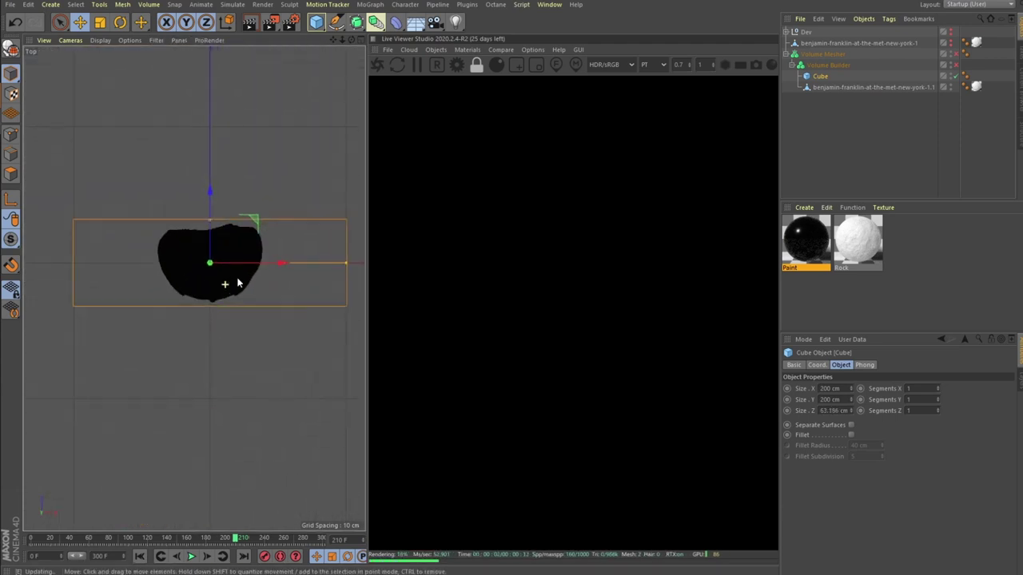
drag(352, 260, 265, 271)
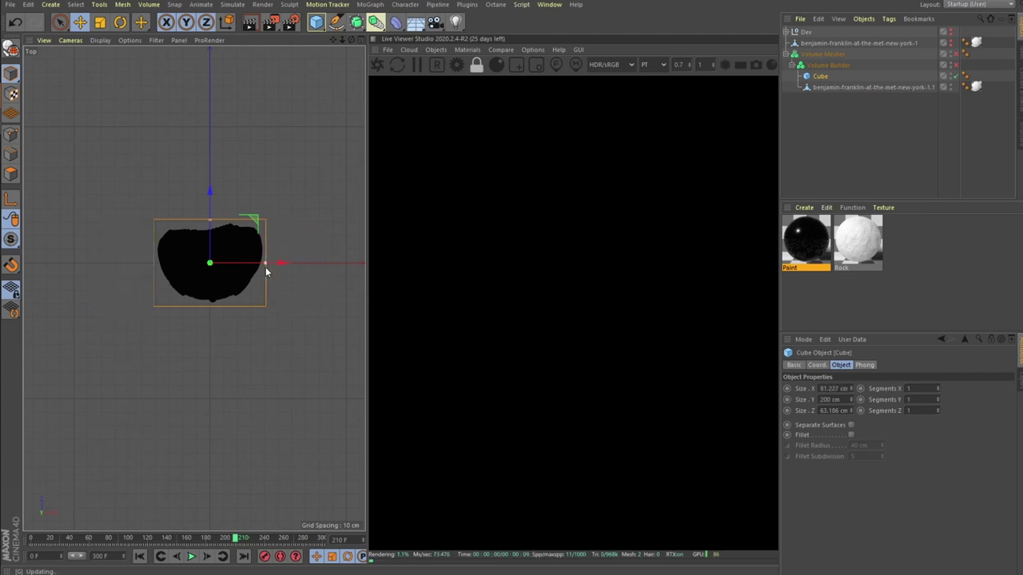
Reduce the cube's height to about 136 cm so it ends just above the bust's head
middle_click(265, 270)
middle_click(262, 453)
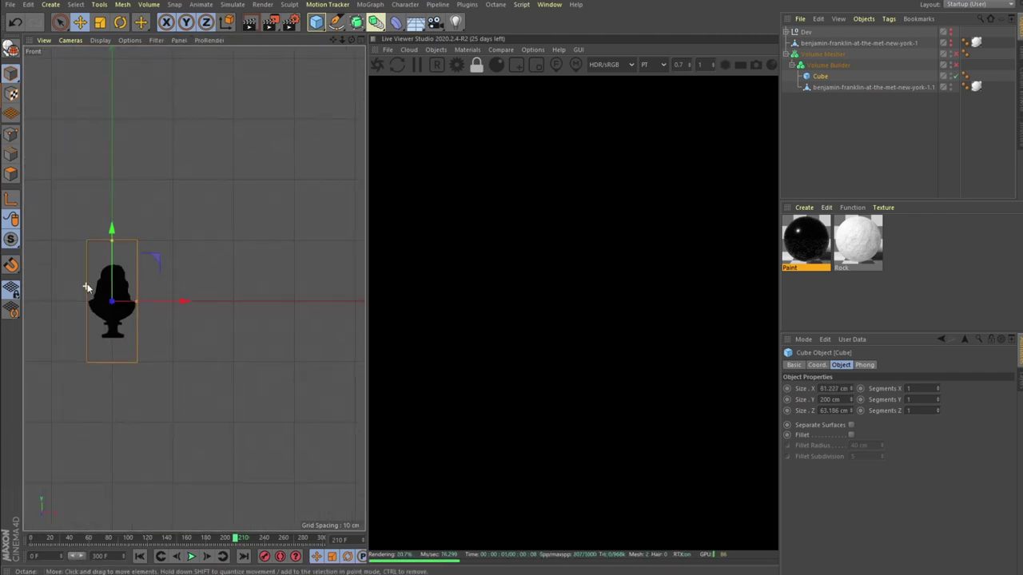
scroll(86, 286, up, 3)
alt+middle_drag(132, 298, 173, 296)
scroll(172, 300, up, 3)
drag(185, 194, 184, 234)
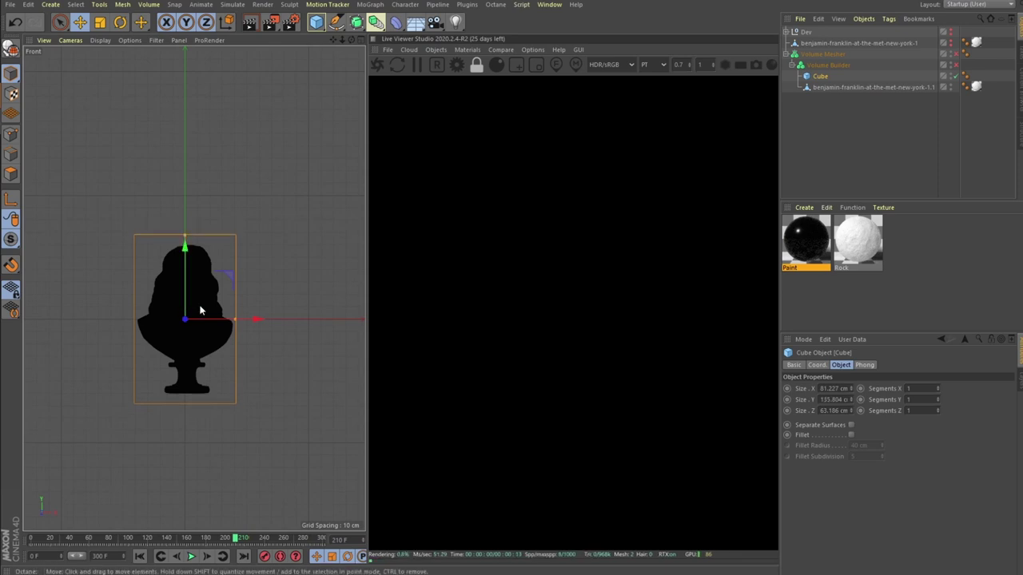
Re-enable the Volume Mesher and Volume Builder, and set the cube's mode to Subtract in the Volume Builder
middle_click(195, 300)
middle_click(123, 138)
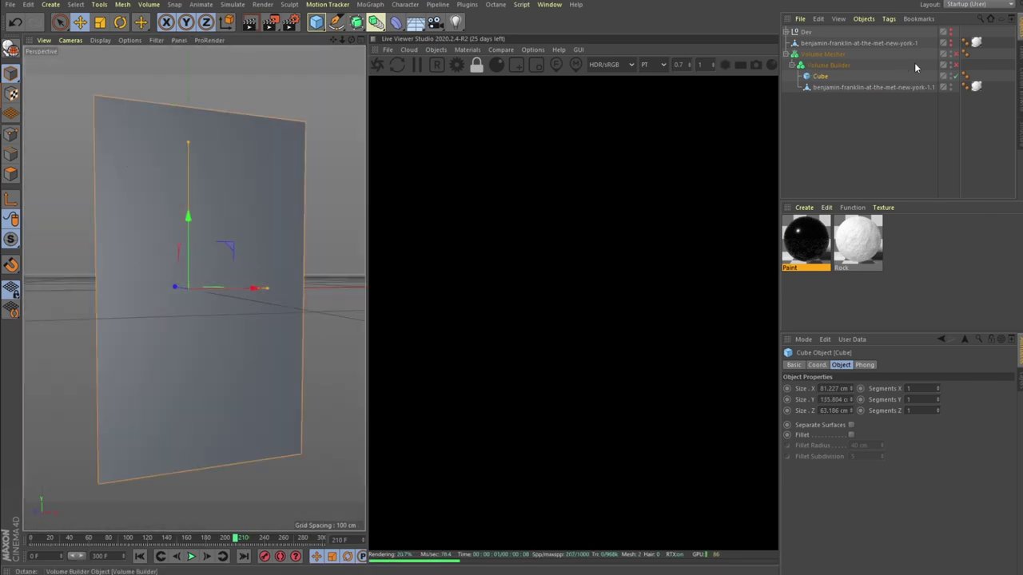
click(953, 54)
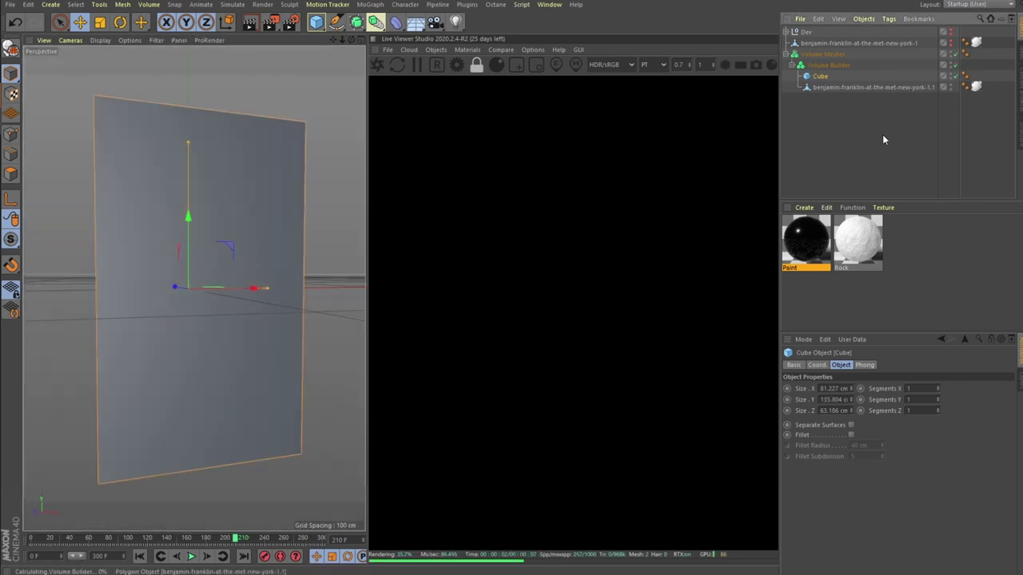
click(825, 66)
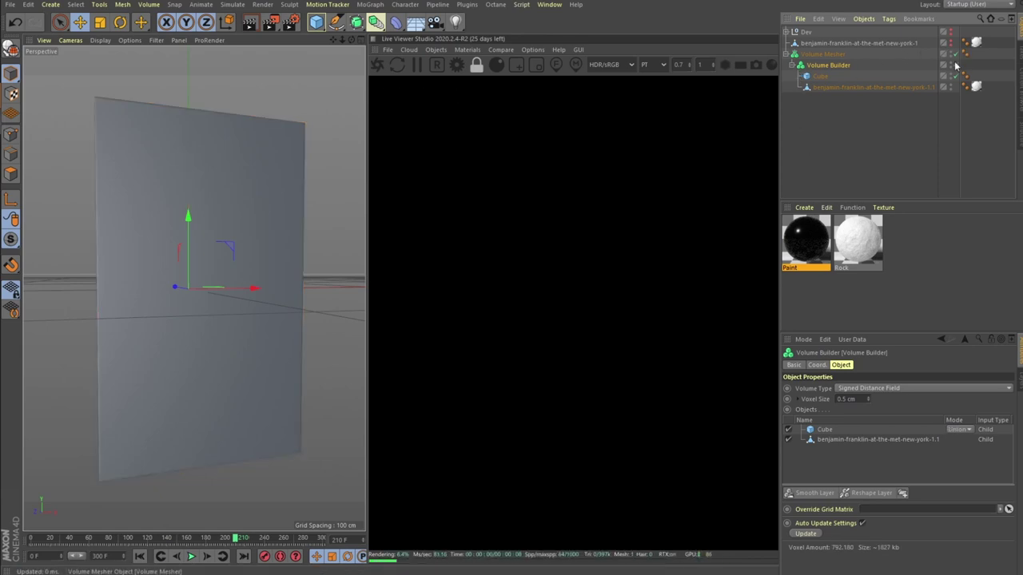
click(959, 434)
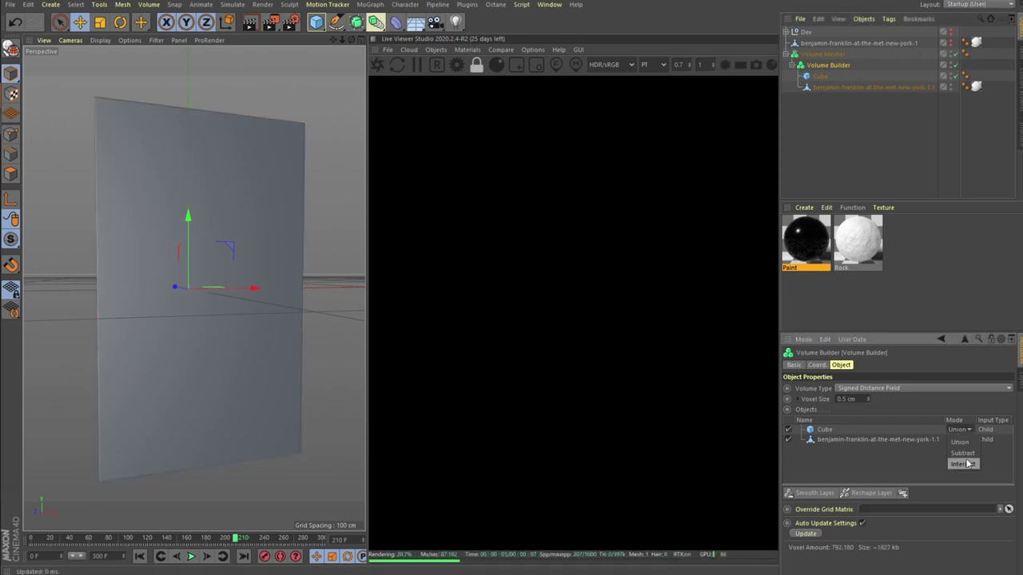
click(963, 453)
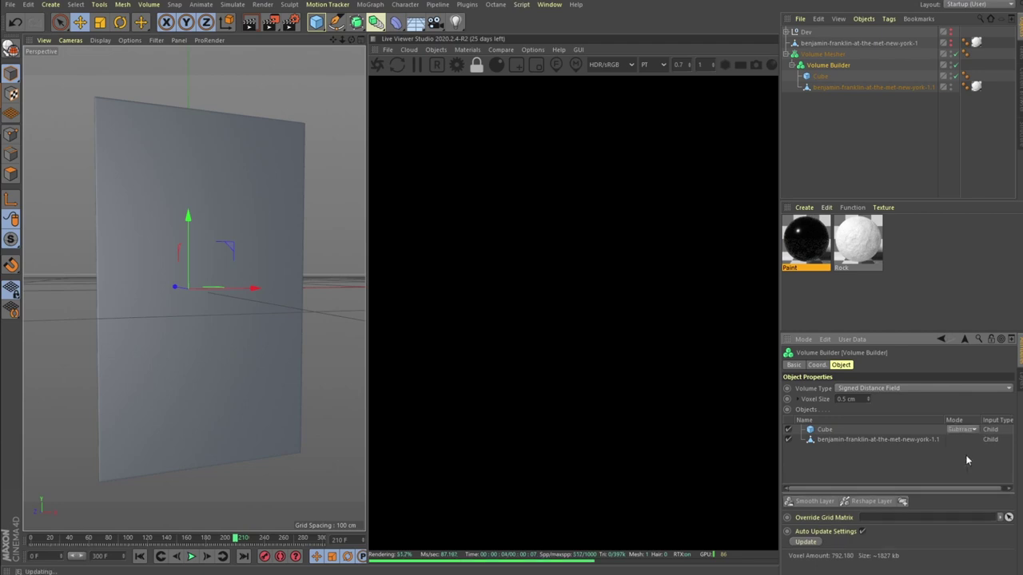
With the volume objects disabled, raise the cube to cover the bust above the lower chest, and turn them on again
click(820, 76)
drag(191, 250, 184, 137)
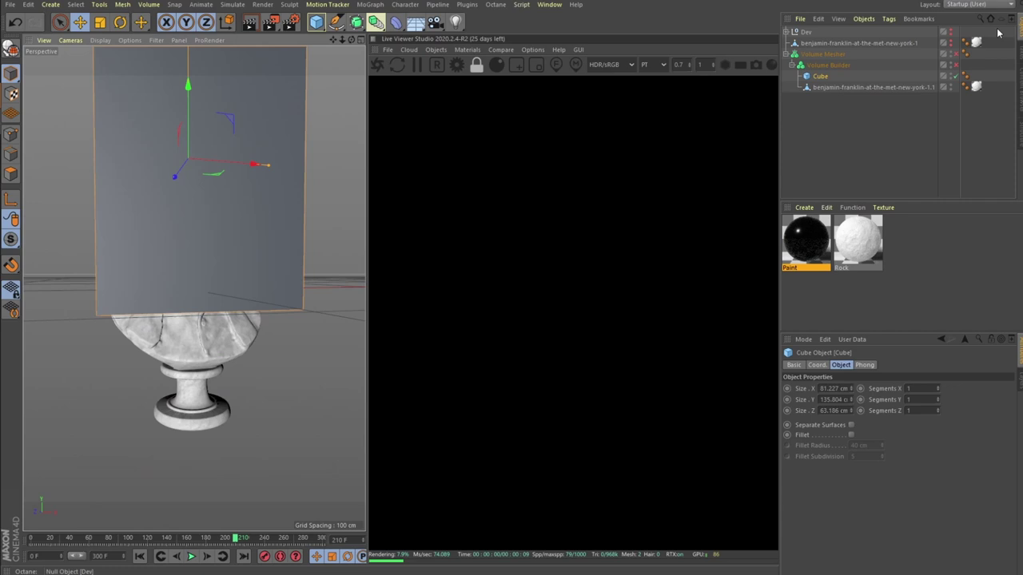
drag(955, 55, 955, 66)
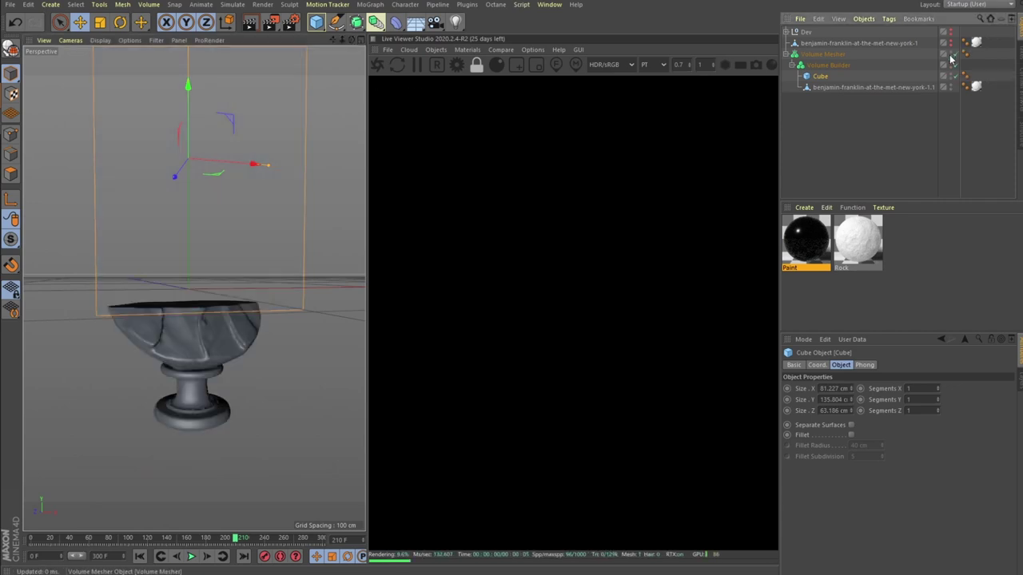
alt+drag(299, 256, 232, 272)
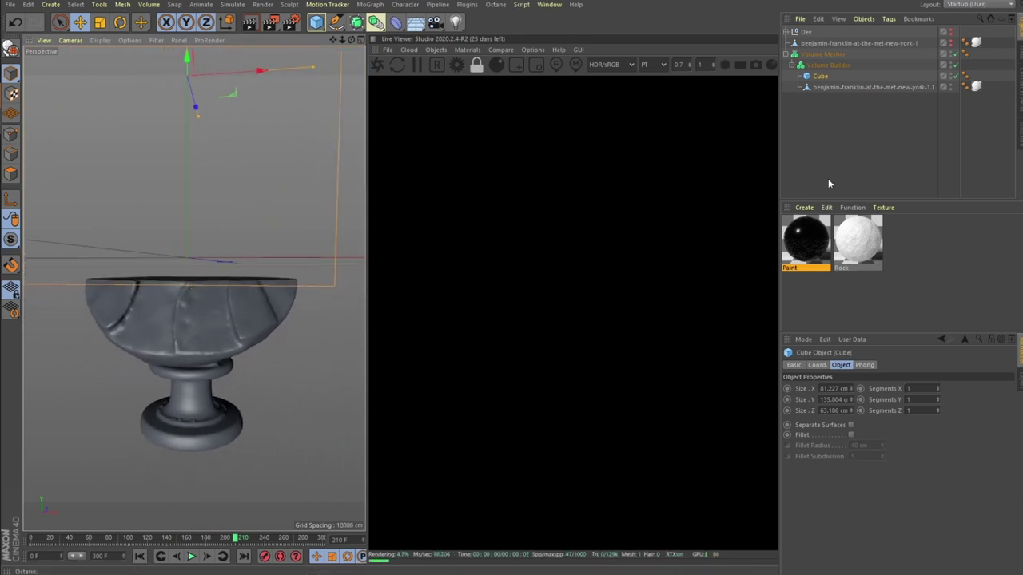
Set the cube's segments to 100 in X, Y and Z
click(862, 364)
click(841, 364)
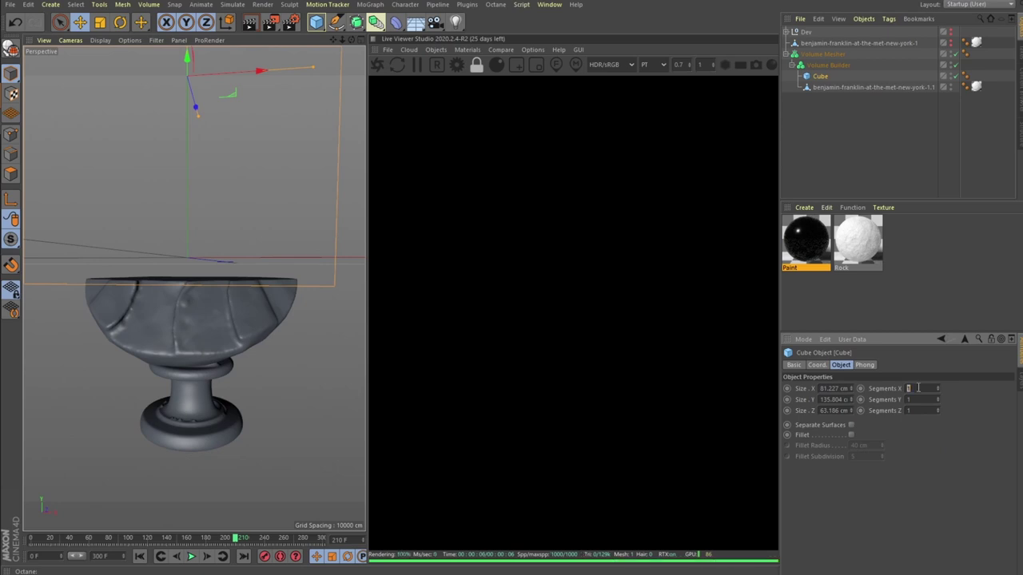
text(0)
key(Tab)
text(100)
key(Tab)
text(10)
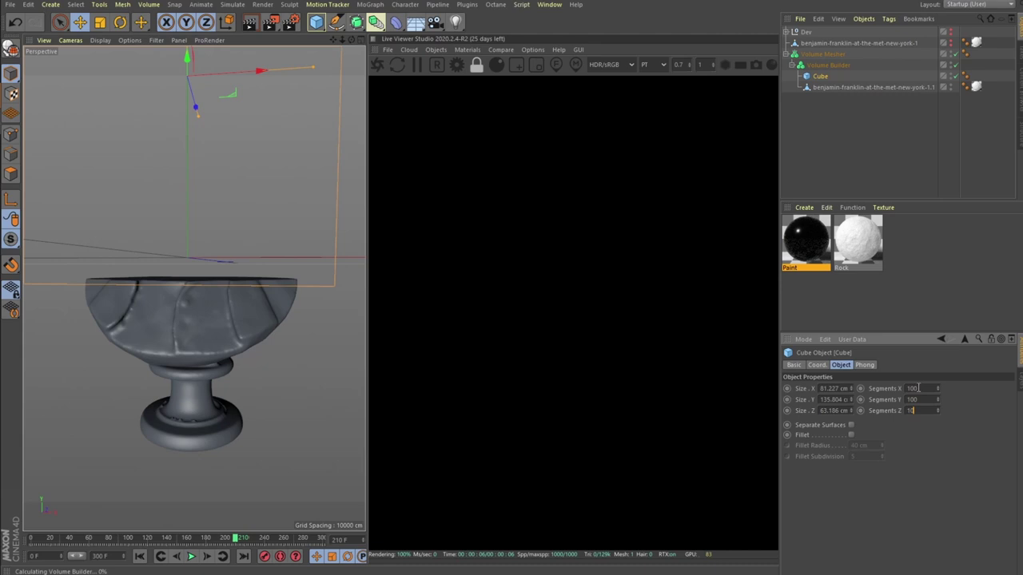
Disable the Volume Builder and set the viewport display to Gouraud Shading (Lines) to show the cube's segments
click(955, 65)
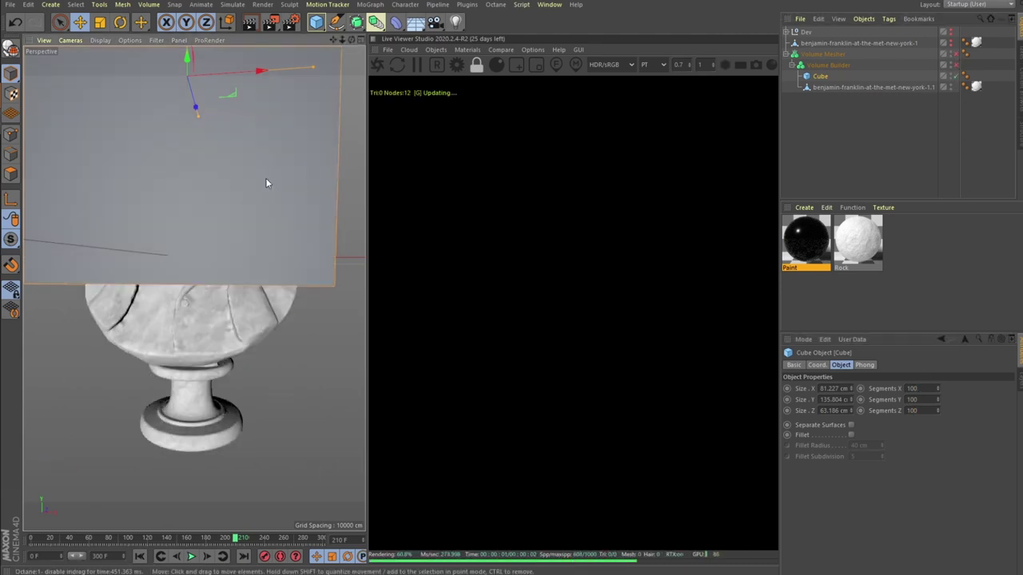
scroll(265, 178, down, 5)
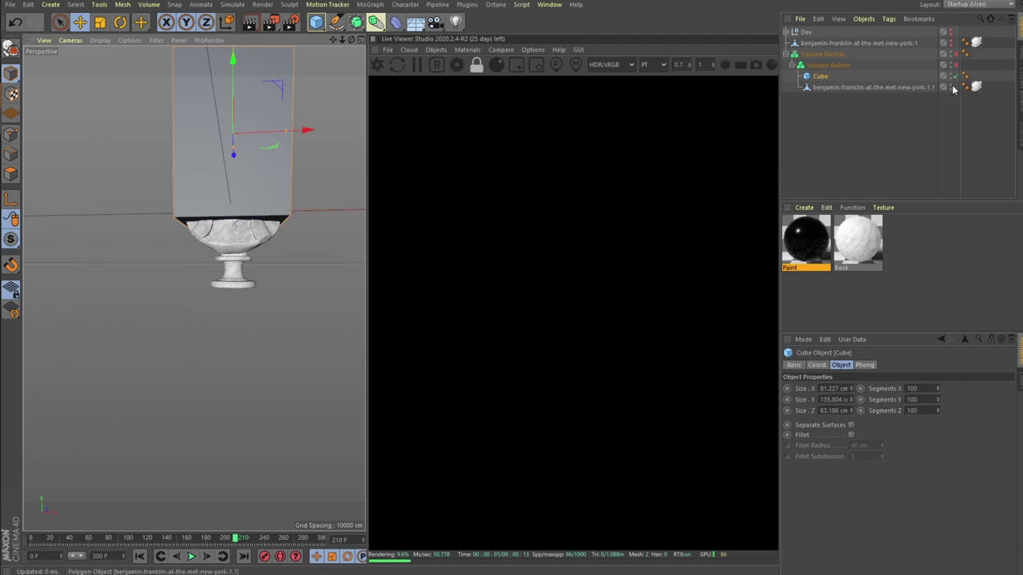
alt+drag(175, 223, 165, 170)
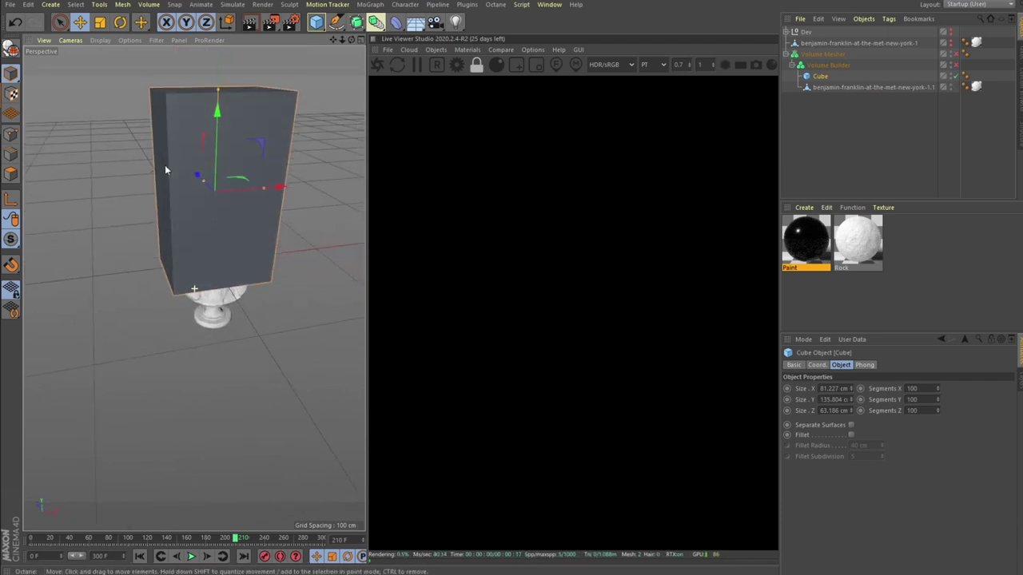
alt+middle_drag(166, 169, 189, 258)
alt+drag(190, 258, 214, 294)
scroll(211, 210, up, 4)
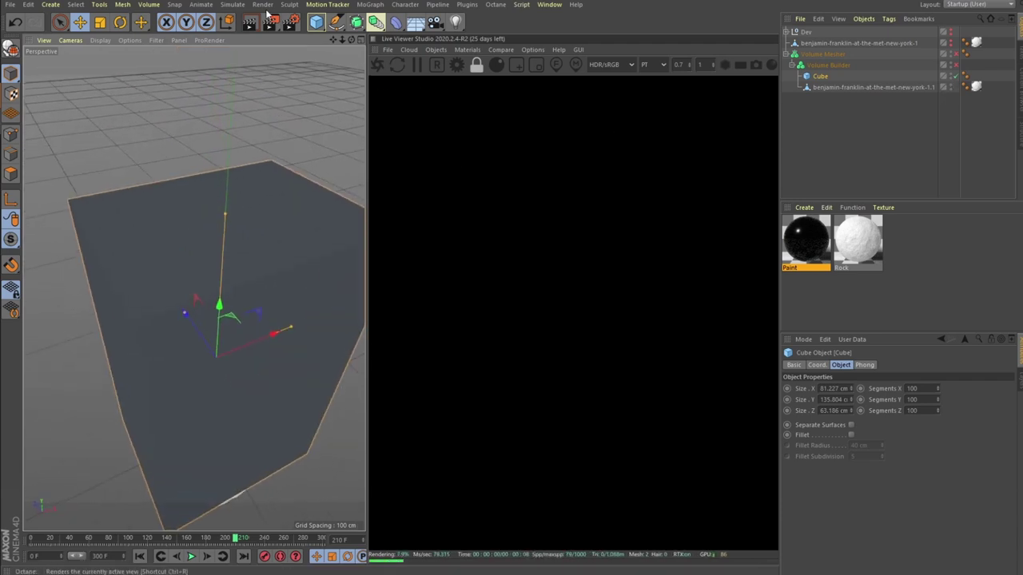
click(100, 40)
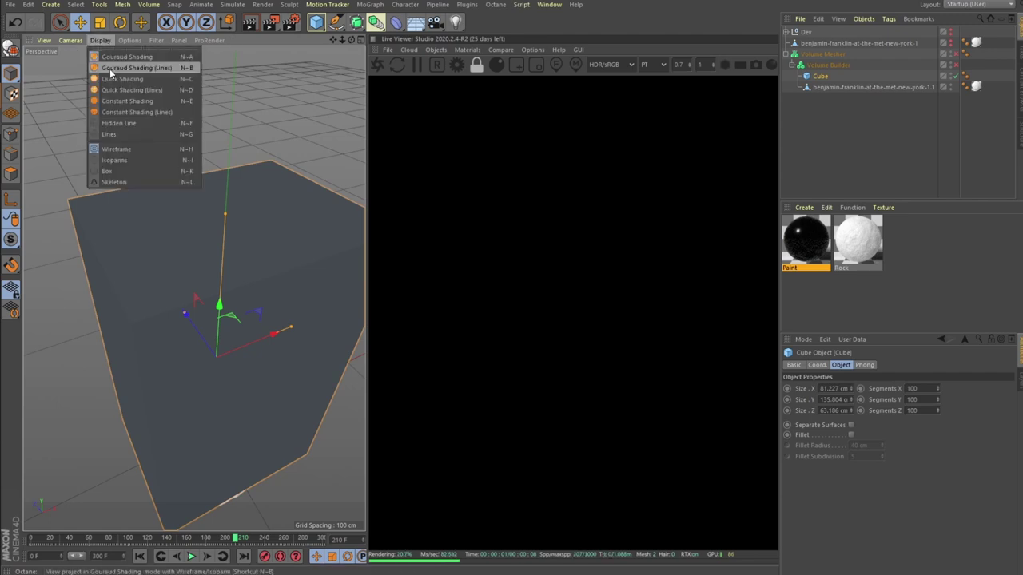
click(109, 69)
Increase the cube's segments to 150 in X, Y and Z
double_click(923, 388)
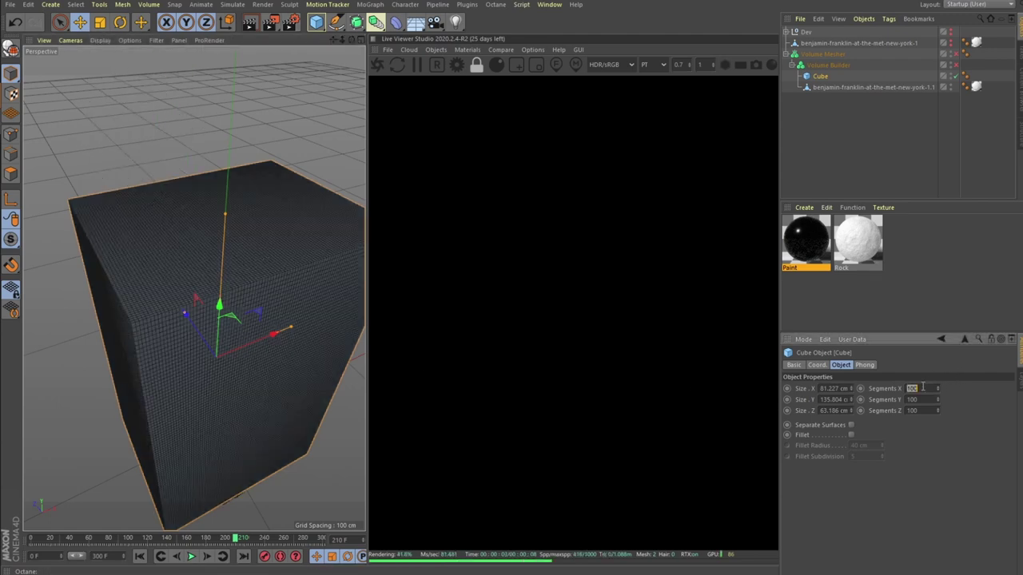
text(1000)
key(Return)
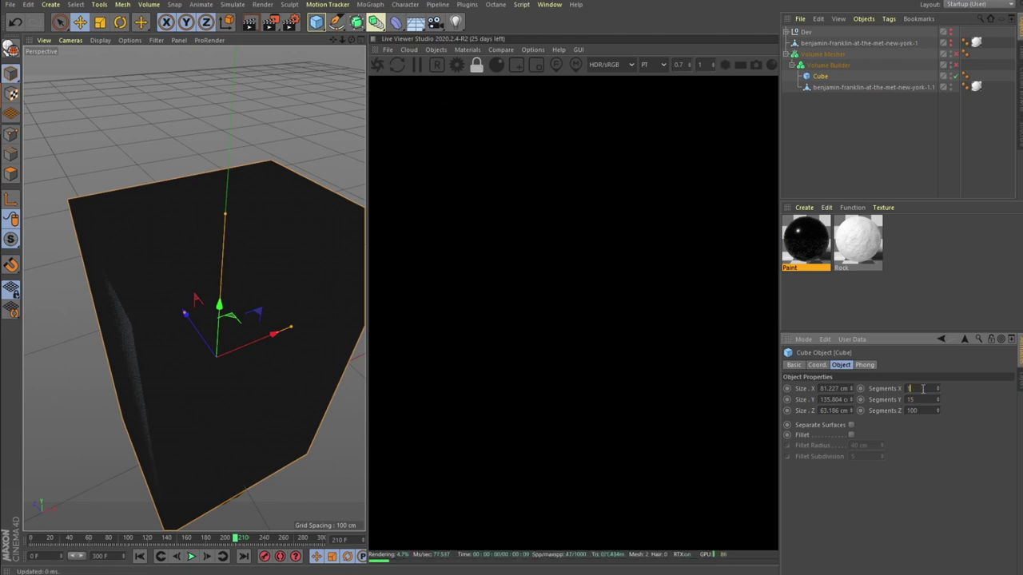
text(150)
key(Tab)
text(150)
key(Return)
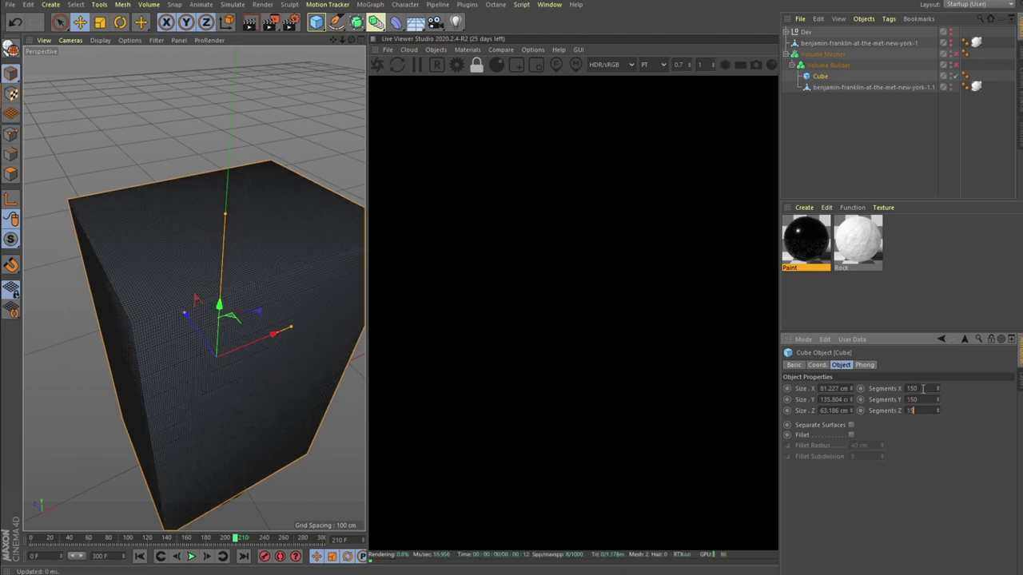
click(398, 23)
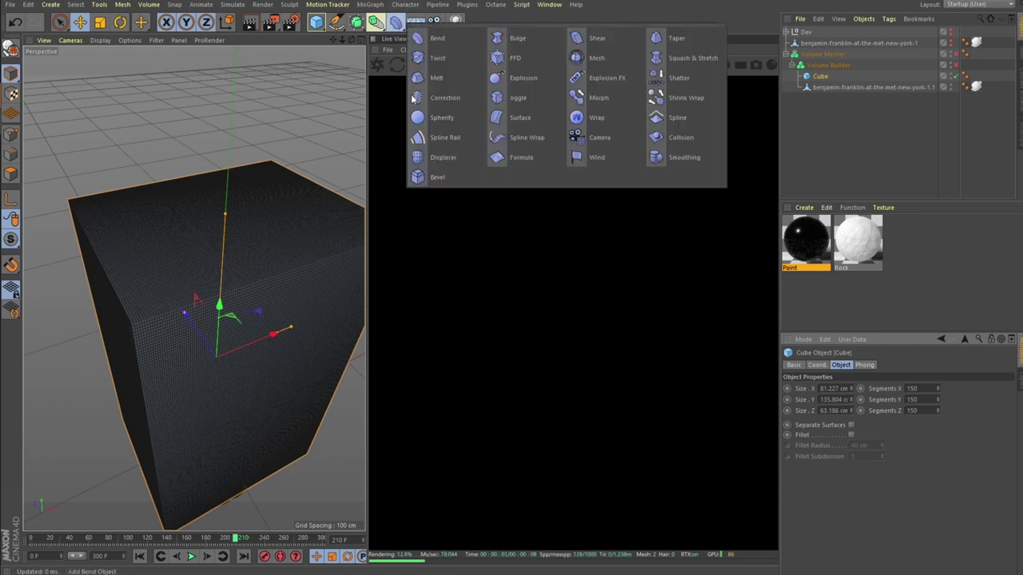
click(470, 161)
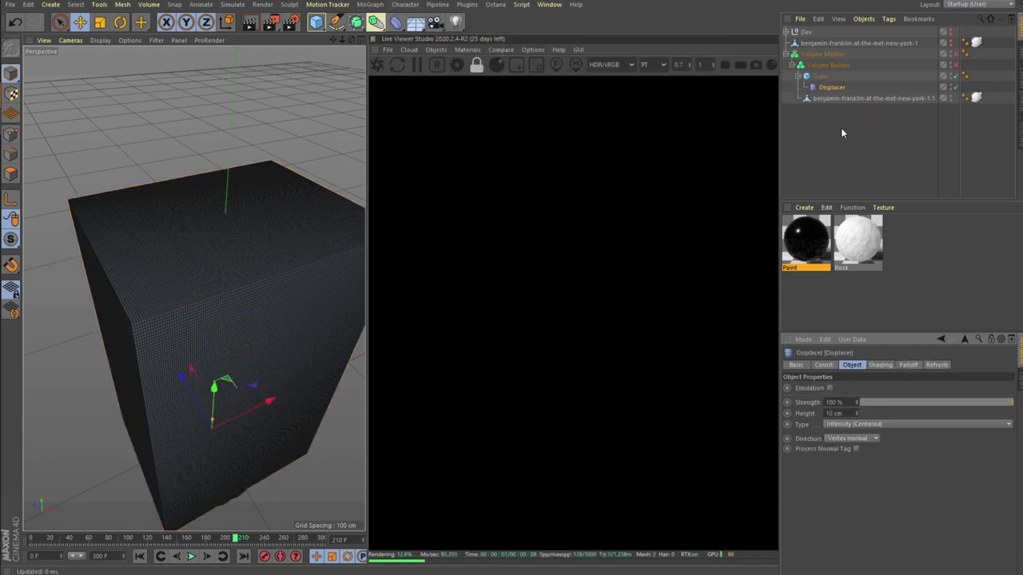
key(Delete)
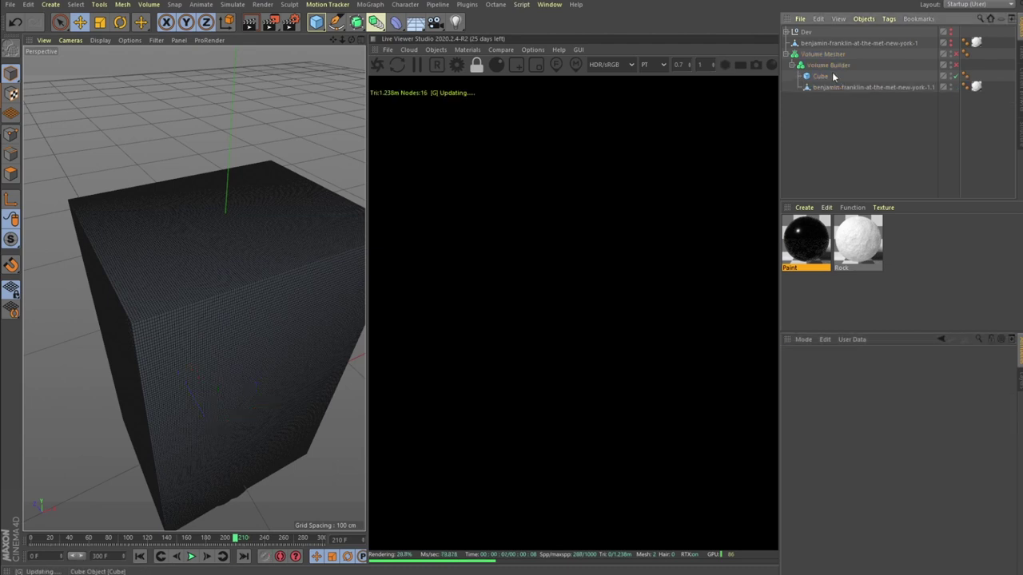
Add a Displacer deformer as a child of the cube
click(827, 77)
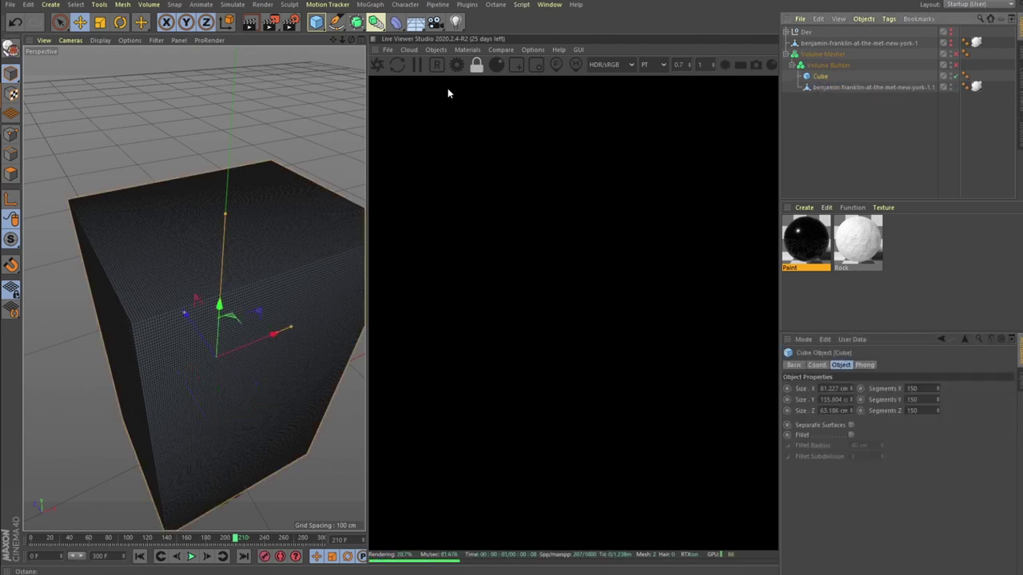
click(396, 21)
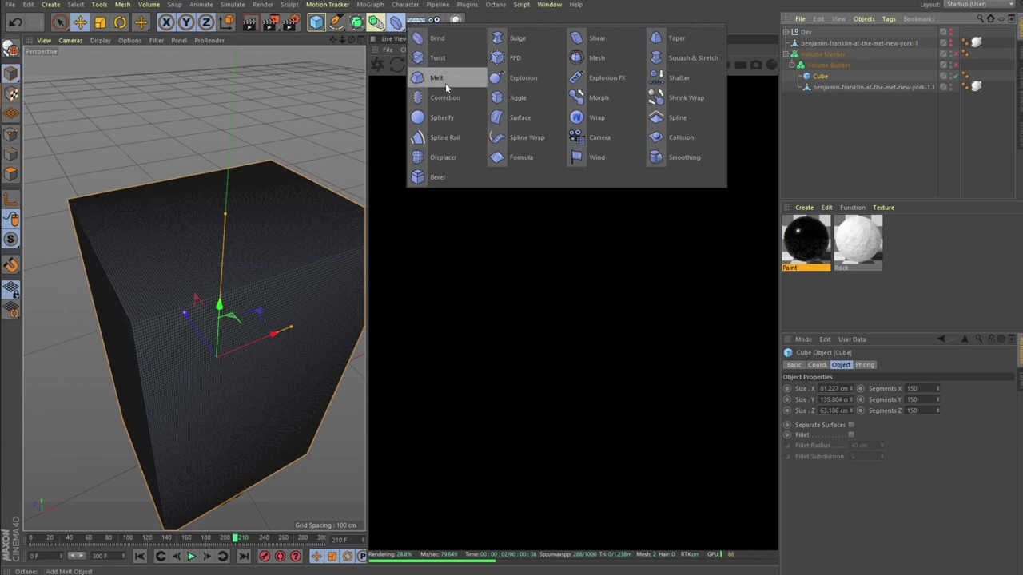
shift+click(444, 158)
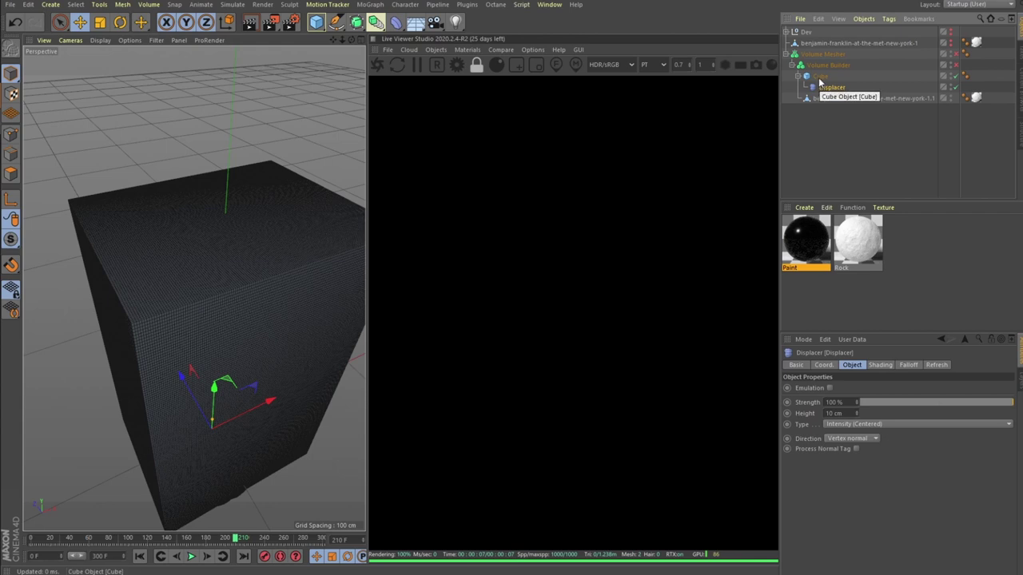
click(358, 24)
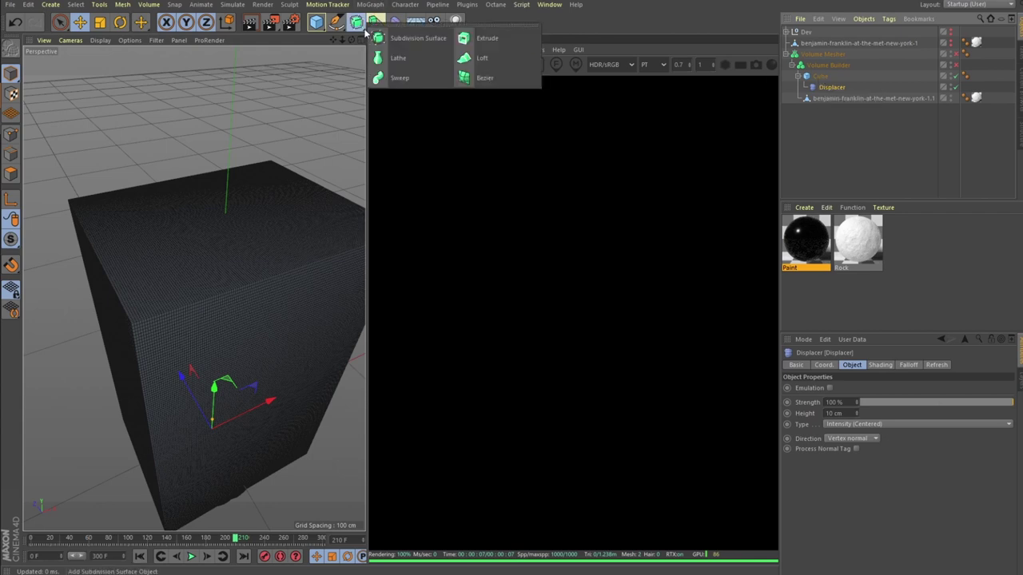
click(877, 150)
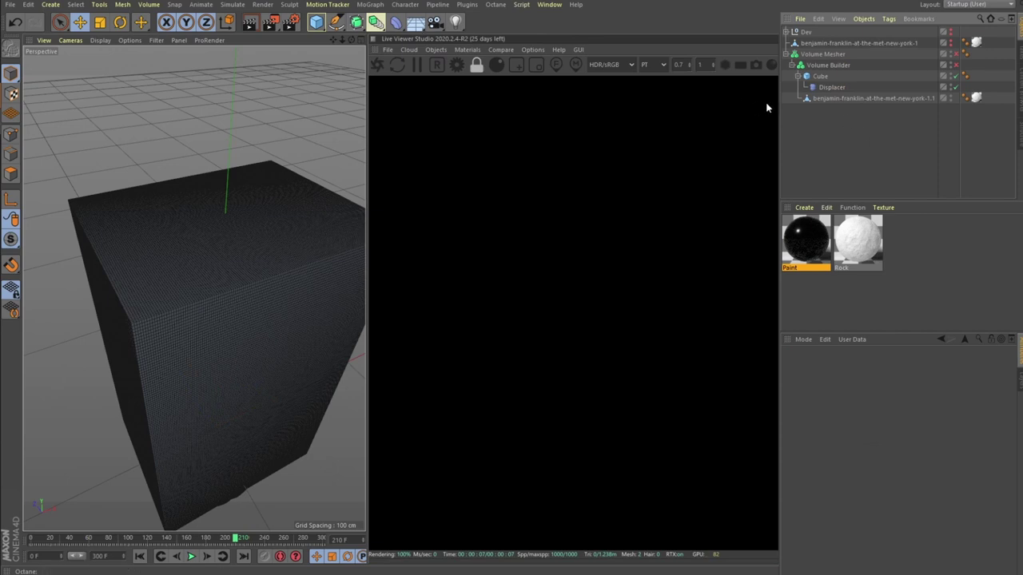
Load a Noise shader into the Displacer's shading and set its noise type to Wavy Turbulence
click(825, 87)
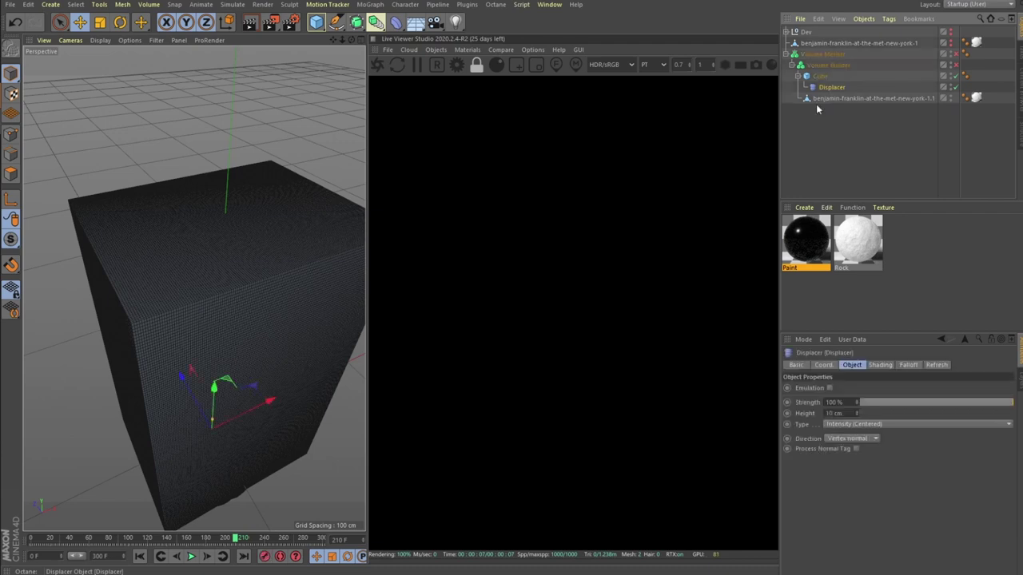
click(879, 366)
click(822, 399)
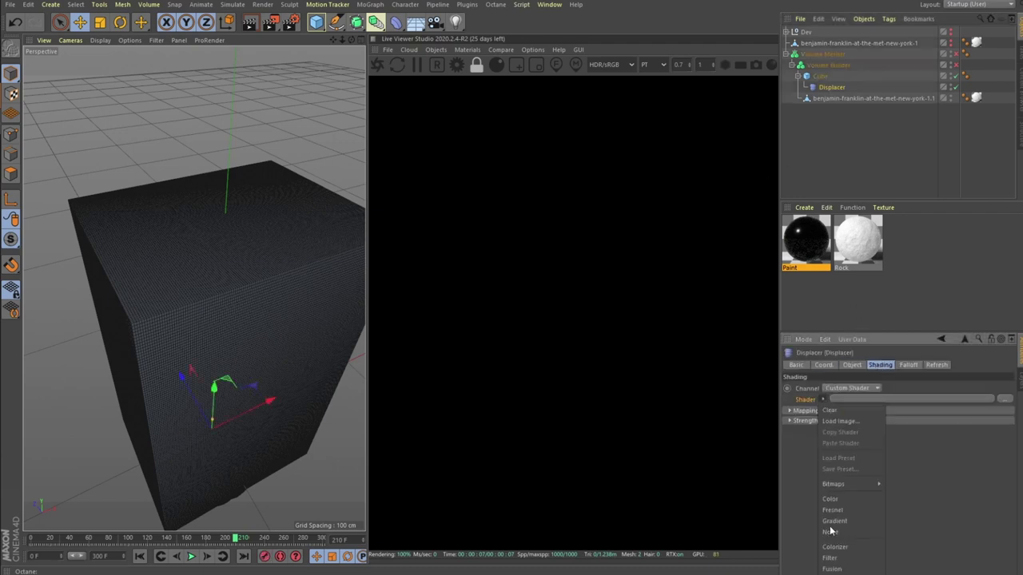
click(842, 532)
click(834, 427)
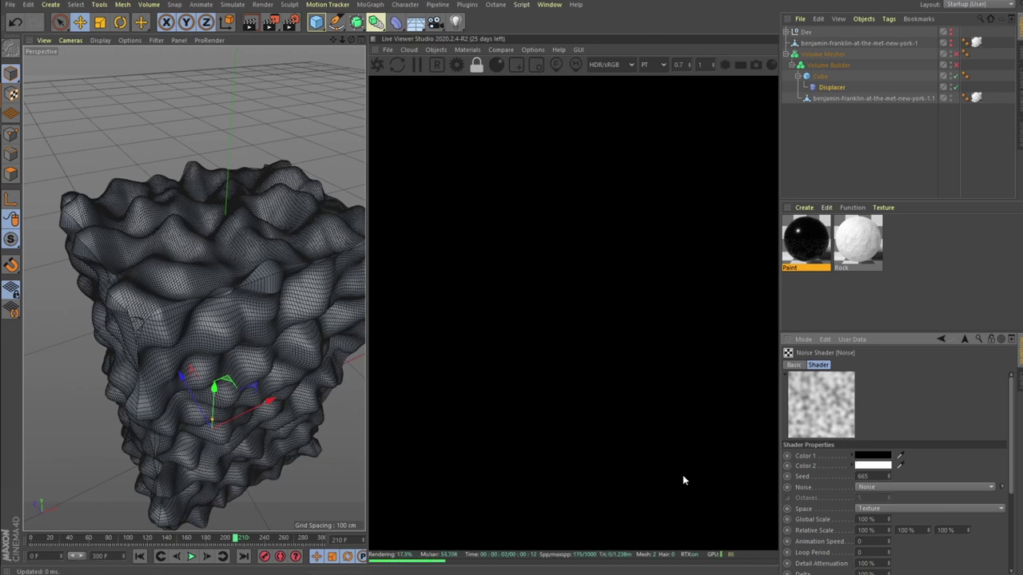
click(902, 488)
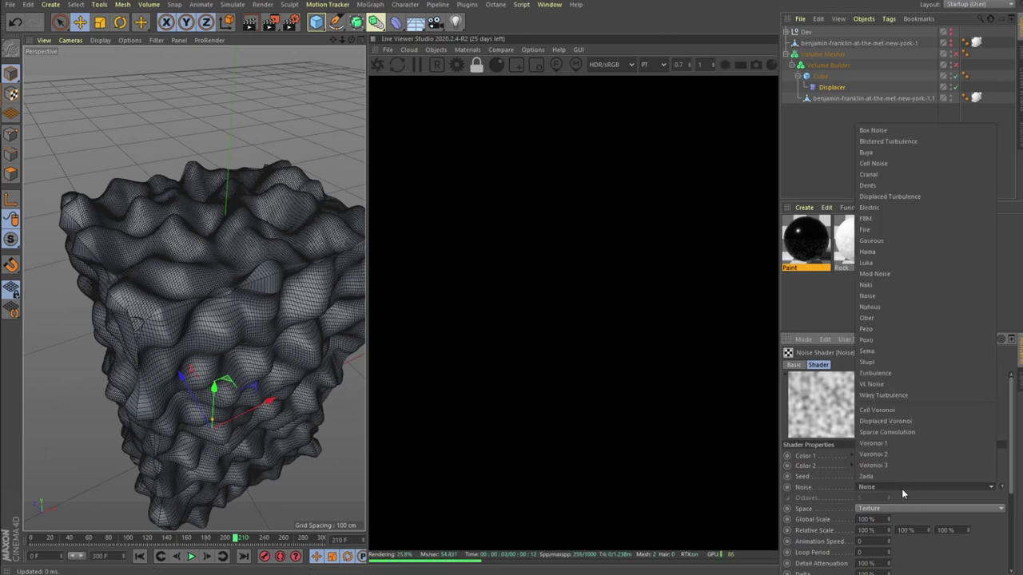
click(903, 392)
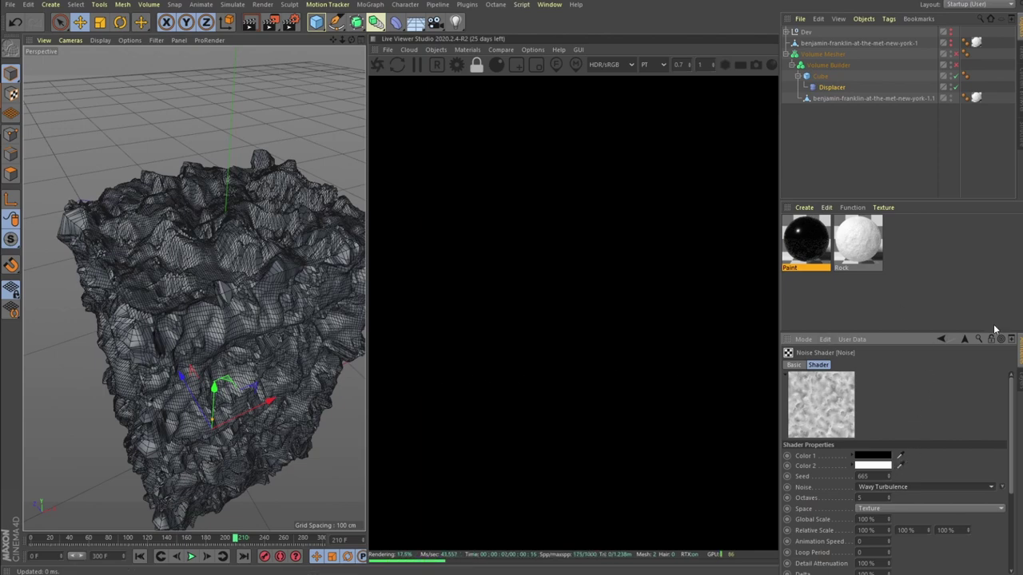
Examine the displaced cube and look through the Displacer's mapping, refresh and object settings
click(964, 340)
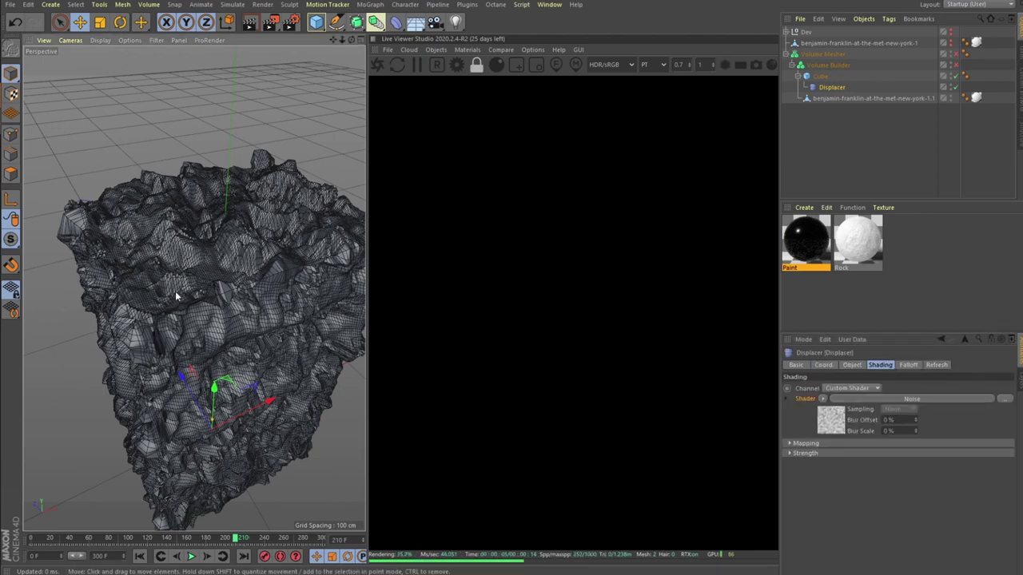
alt+drag(176, 292, 202, 283)
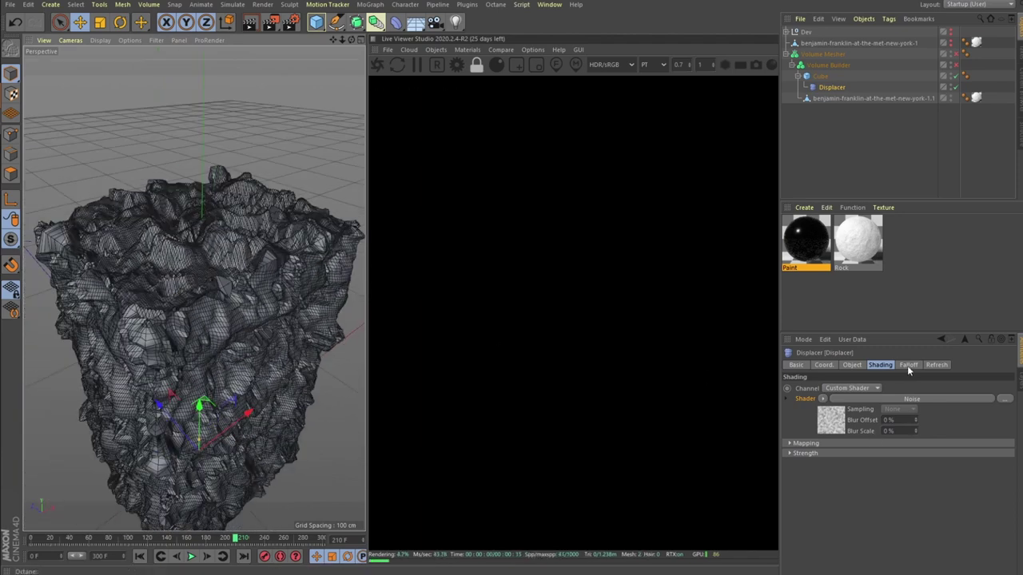
click(806, 443)
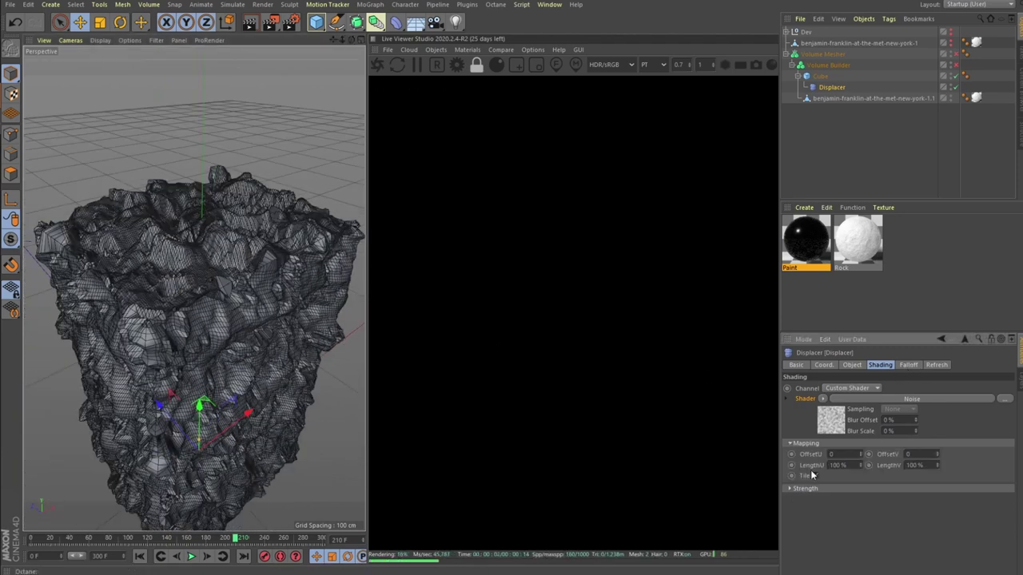
click(814, 475)
click(804, 488)
click(915, 366)
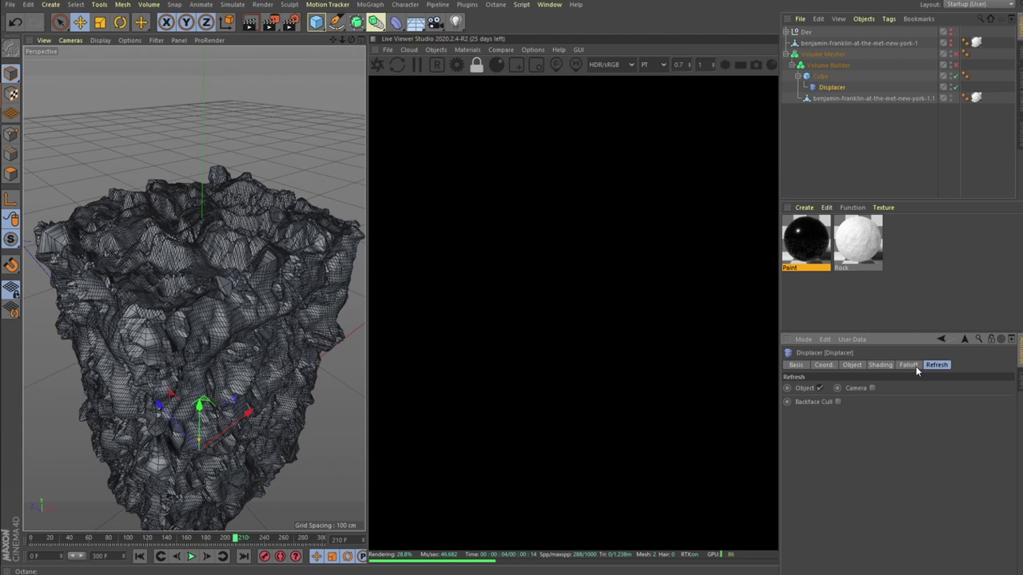
click(880, 365)
click(853, 366)
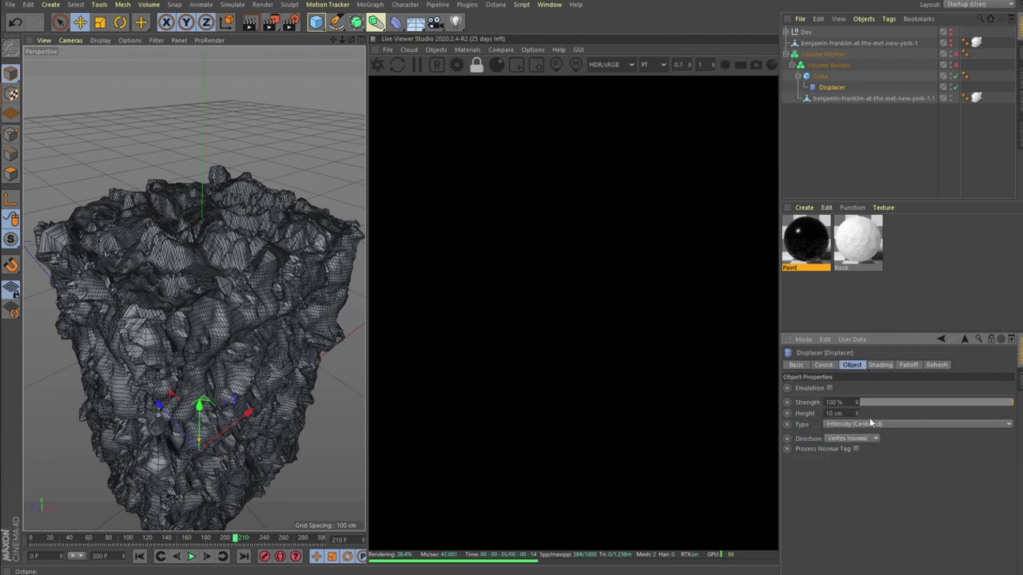
Set the Displacer's direction to Planar
click(853, 439)
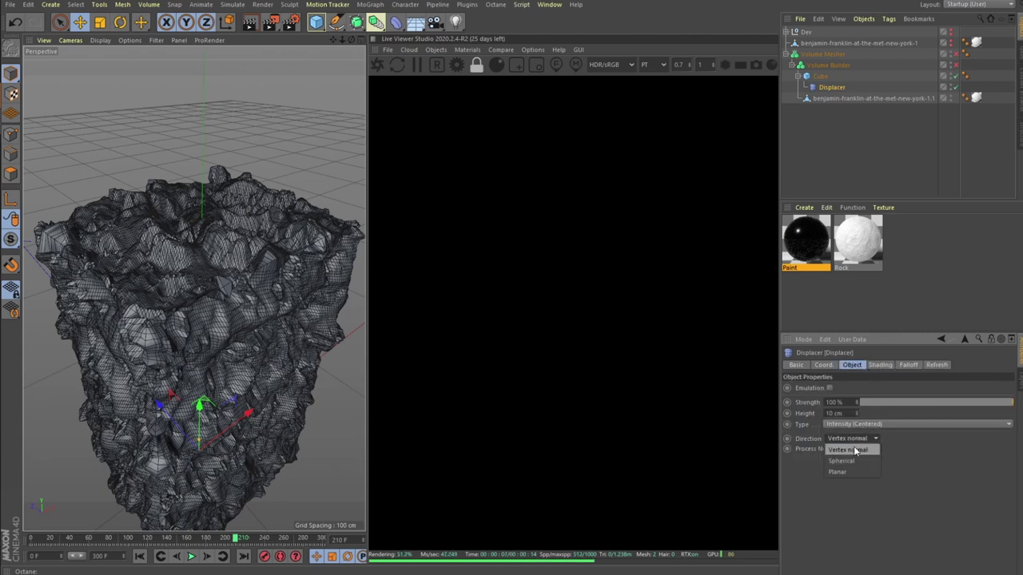
click(895, 445)
click(847, 424)
click(852, 447)
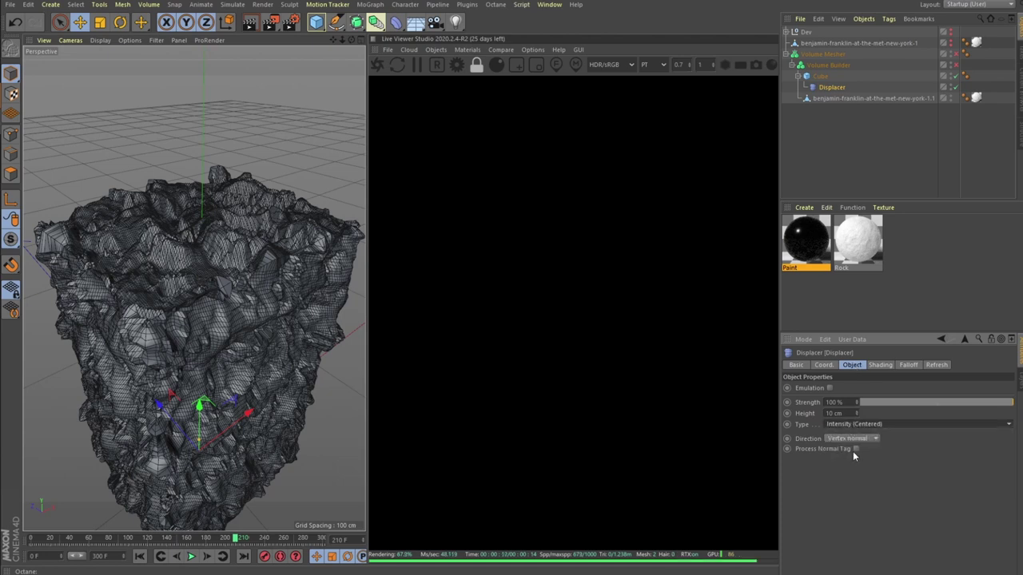
click(849, 439)
click(849, 472)
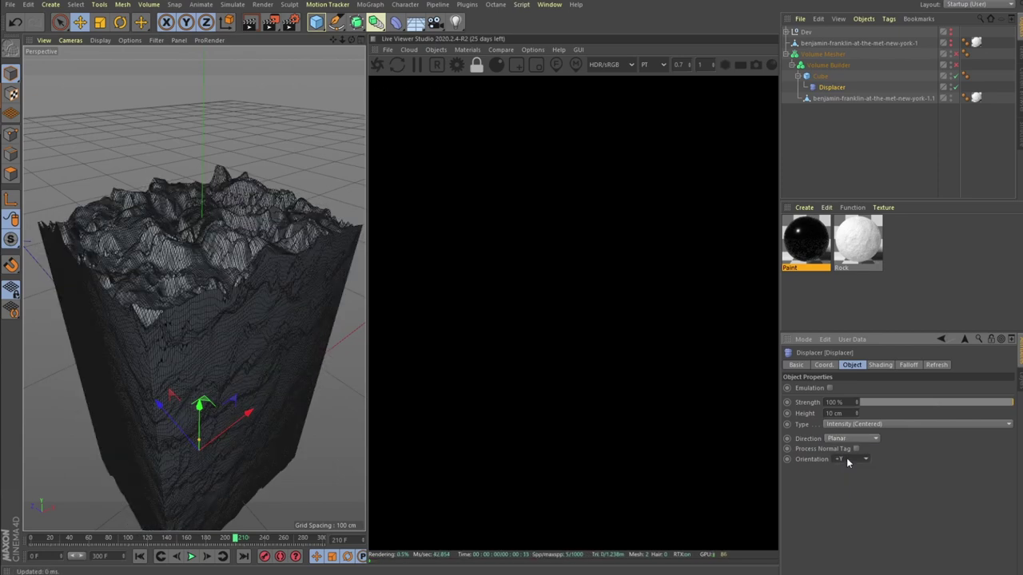
Open the Displacer's Noise shader and set its low clip to 52 % and high clip to 0 %
mouse_move(229, 262)
alt+mouse_down()
mouse_move(215, 218)
mouse_move(199, 258)
mouse_move(240, 272)
alt+mouse_up()
alt+right_drag(240, 272, 222, 296)
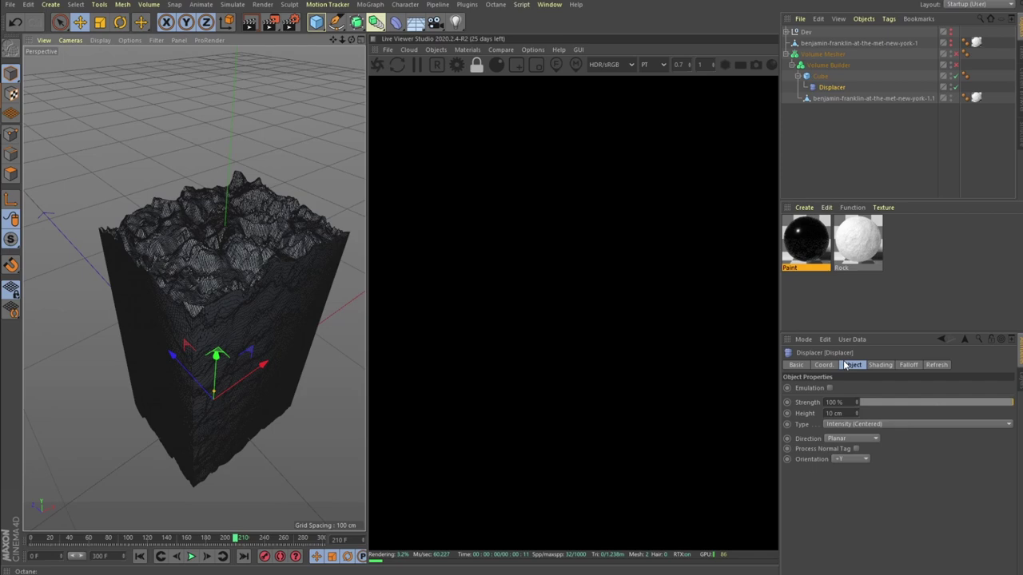
click(879, 364)
click(839, 421)
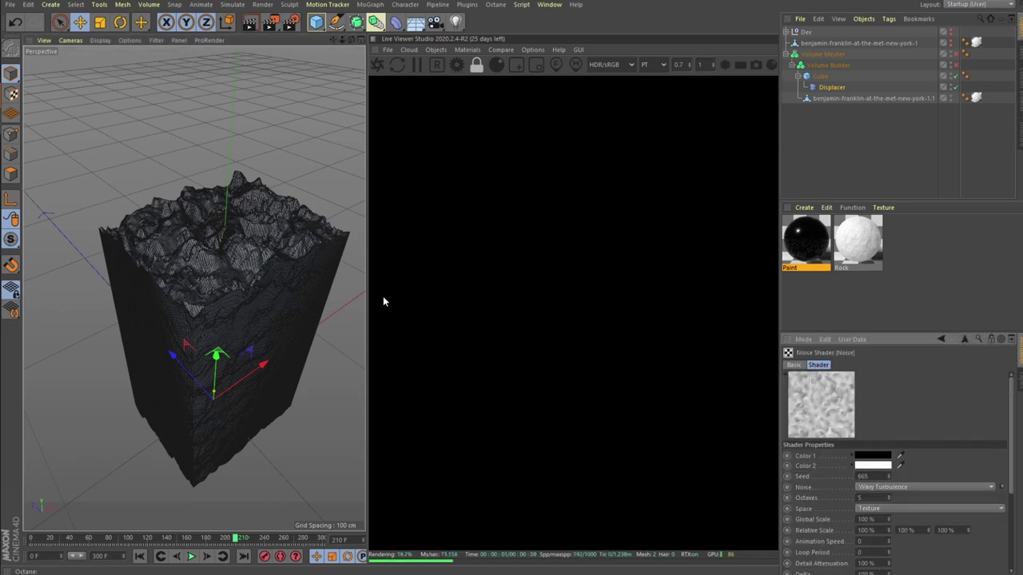
alt+right_drag(221, 214, 269, 241)
alt+drag(268, 242, 264, 295)
alt+right_drag(264, 296, 213, 296)
alt+drag(212, 296, 247, 337)
mouse_move(247, 336)
alt+right_down()
mouse_move(285, 316)
mouse_move(205, 327)
mouse_move(255, 334)
mouse_move(248, 345)
mouse_move(256, 326)
alt+right_up()
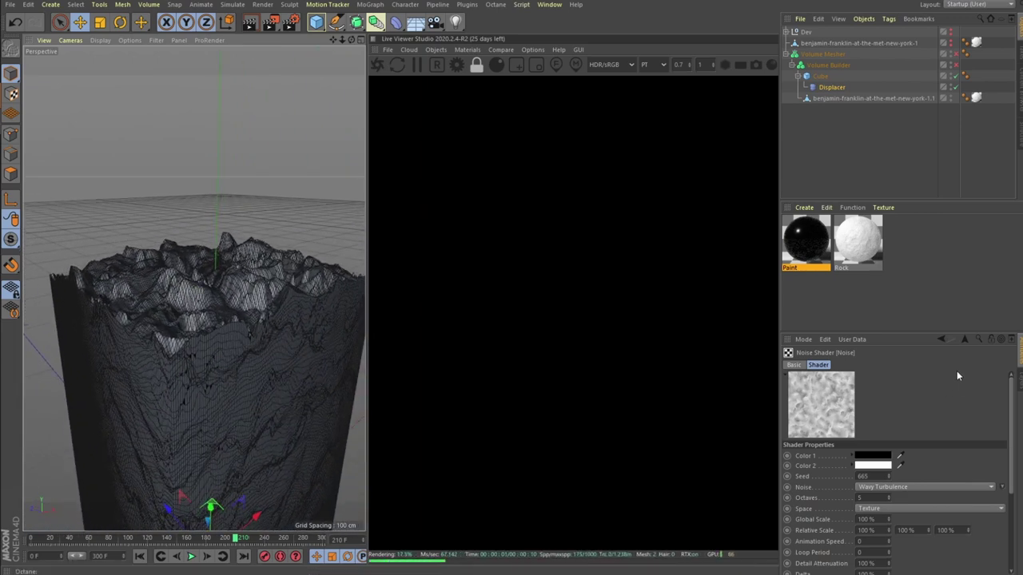
scroll(984, 494, down, 4)
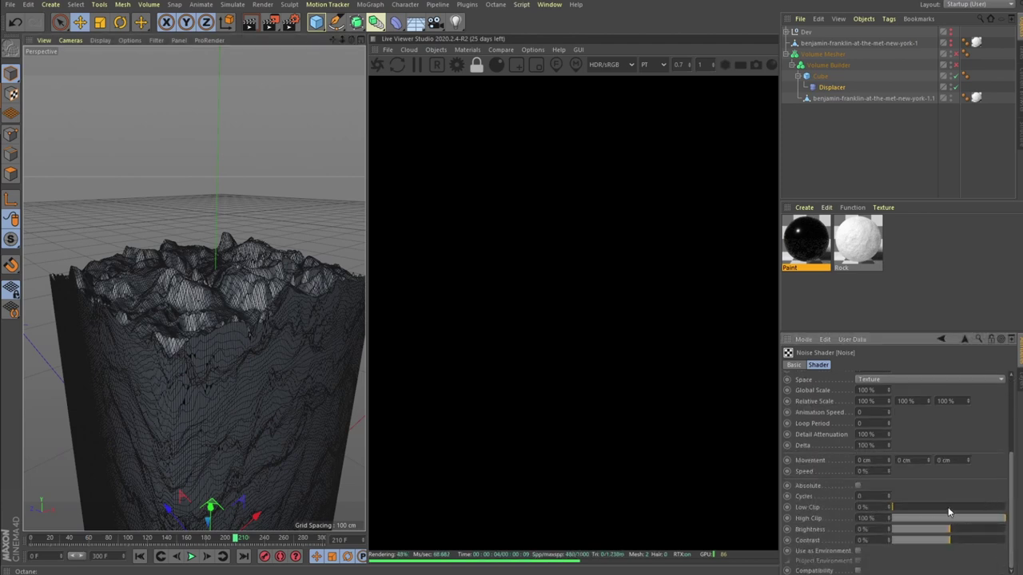
drag(903, 508, 919, 508)
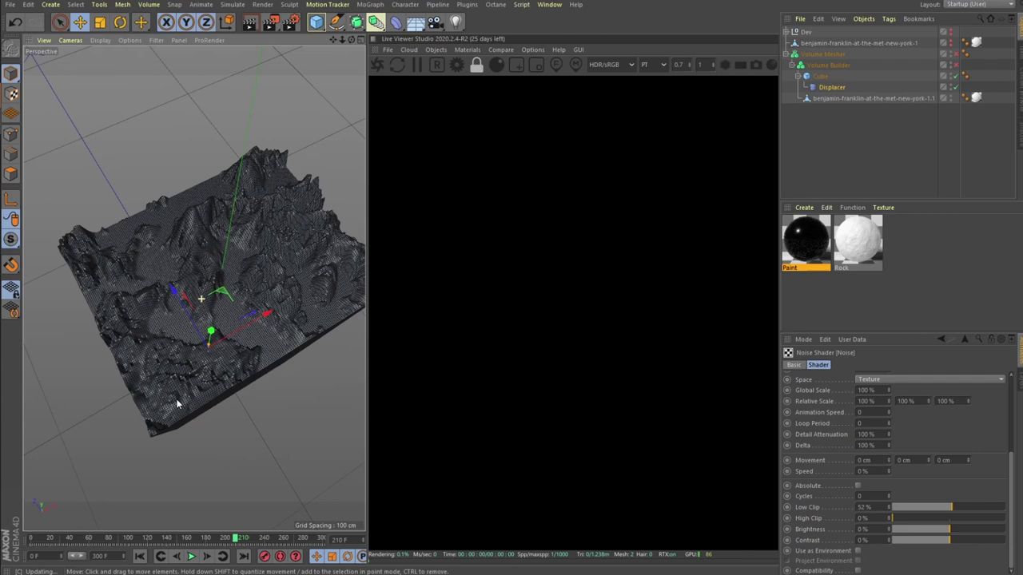
Raise the noise's low clip to 77 % and check the displaced cube's surface
alt+drag(178, 347, 235, 370)
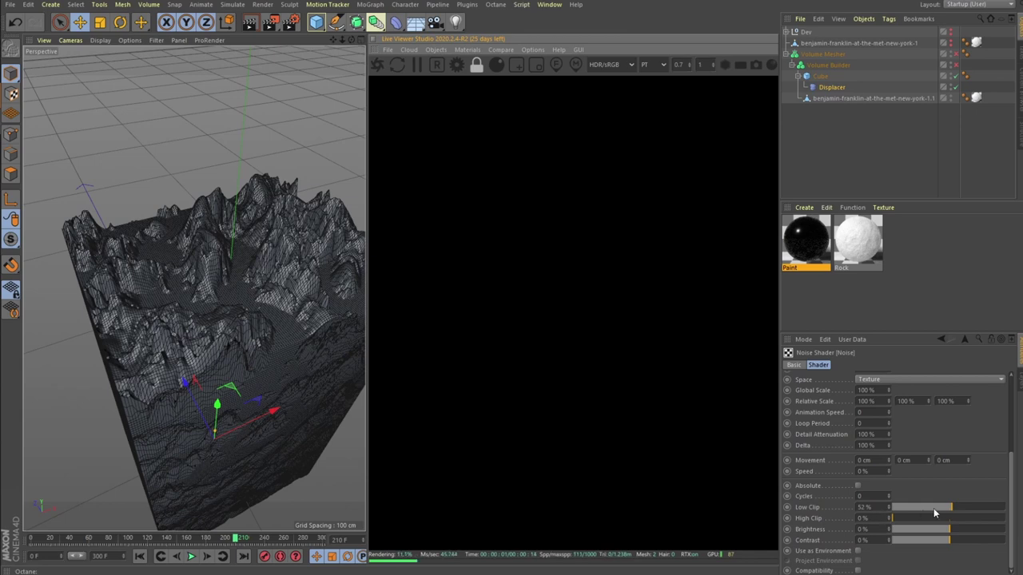
drag(957, 507, 981, 514)
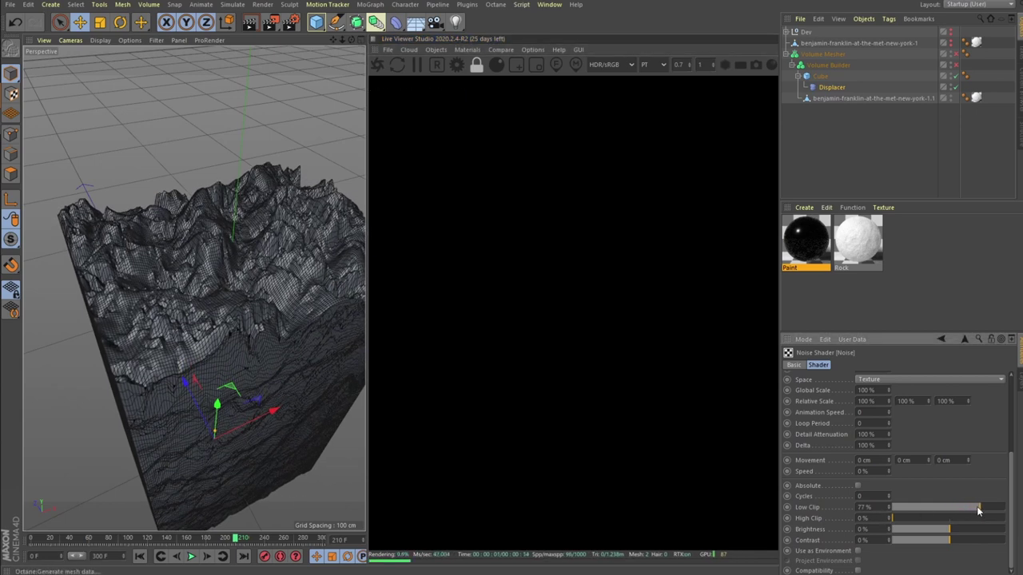
alt+drag(274, 354, 280, 316)
Enlarge the noise pattern by setting its global scale to 241 %, and inspect the cube
drag(886, 390, 1000, 385)
scroll(271, 268, up, 5)
alt+drag(271, 267, 206, 325)
scroll(194, 288, down, 5)
alt+right_drag(206, 325, 228, 315)
alt+drag(226, 316, 196, 343)
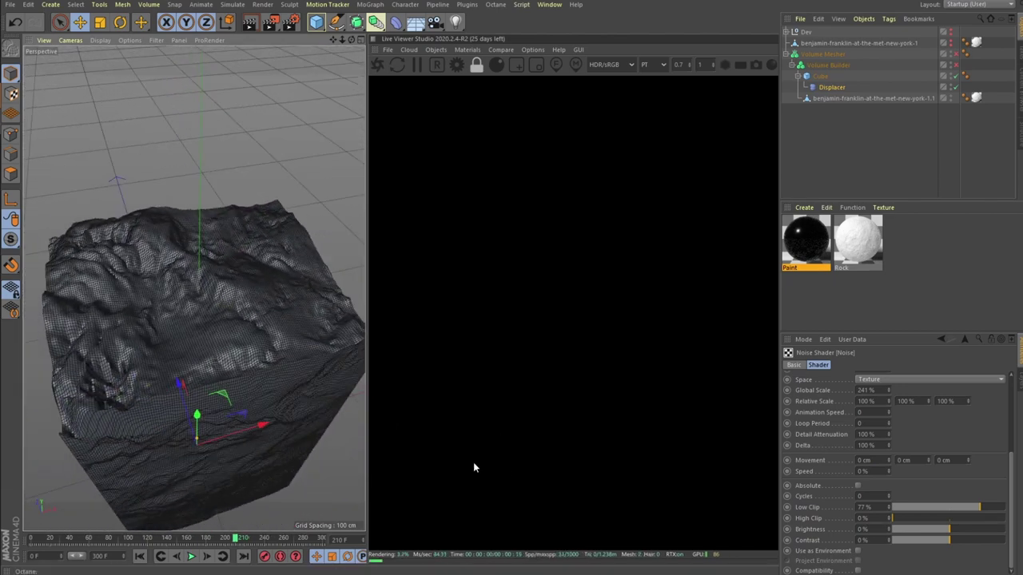
Set the noise's animation speed to 0.2 and preview the animation
click(870, 413)
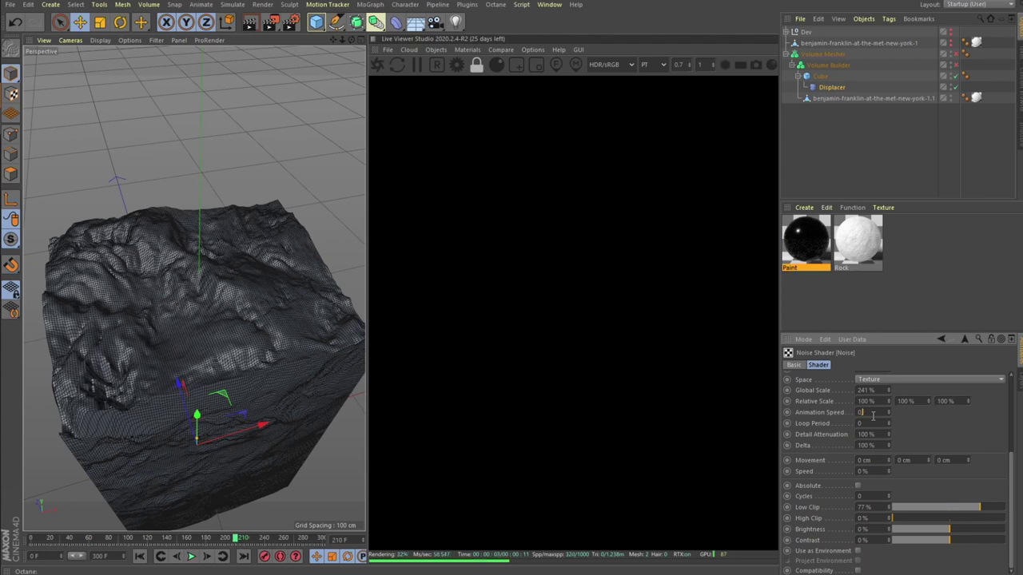
key(Return)
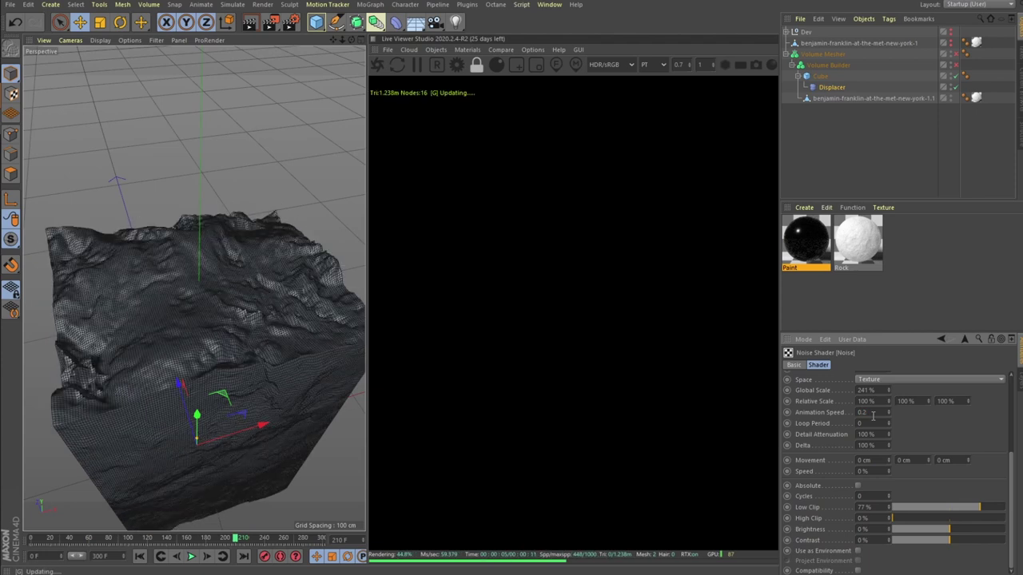
click(192, 557)
click(192, 557)
Set the Displacer's height to 16 cm, re-enable the Volume Builder and Volume Mesher, and inspect the bust's broken edge
scroll(230, 309, down, 4)
alt+drag(202, 331, 240, 276)
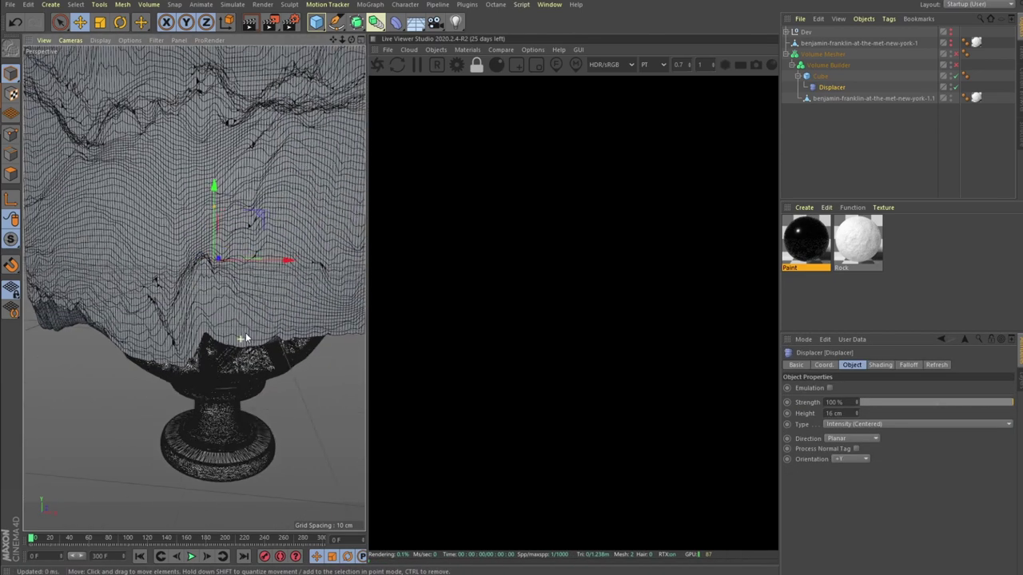
click(956, 66)
click(955, 54)
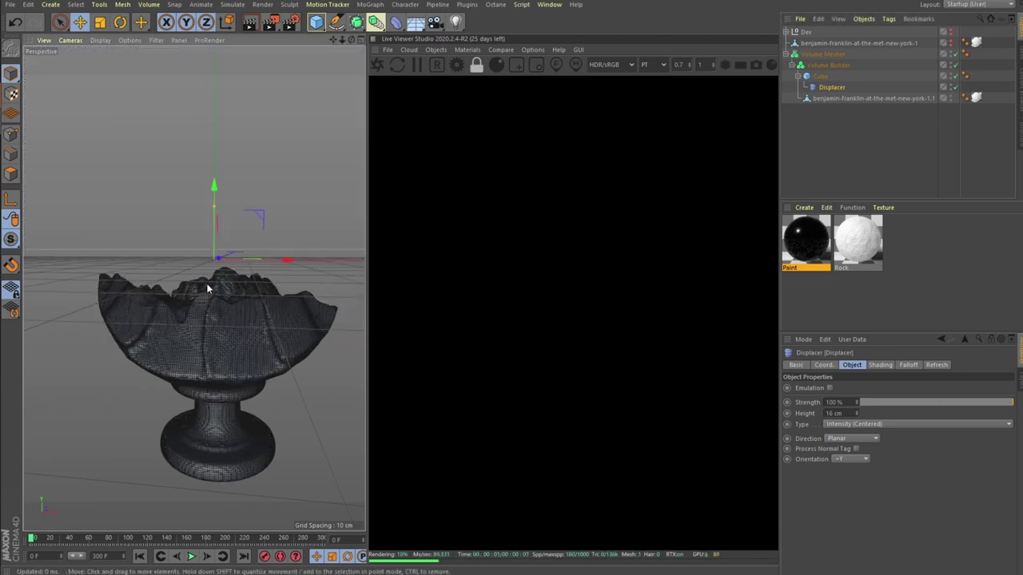
alt+drag(207, 285, 214, 322)
alt+right_drag(214, 322, 252, 299)
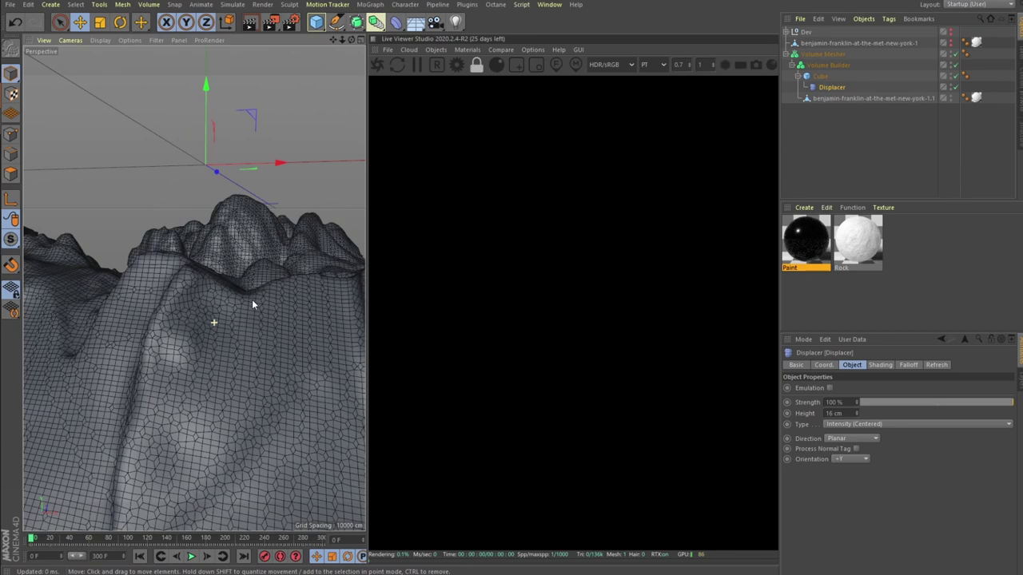
alt+drag(190, 303, 252, 299)
alt+right_drag(216, 298, 178, 322)
mouse_move(194, 308)
alt+mouse_down()
mouse_move(157, 318)
mouse_move(205, 314)
alt+mouse_up()
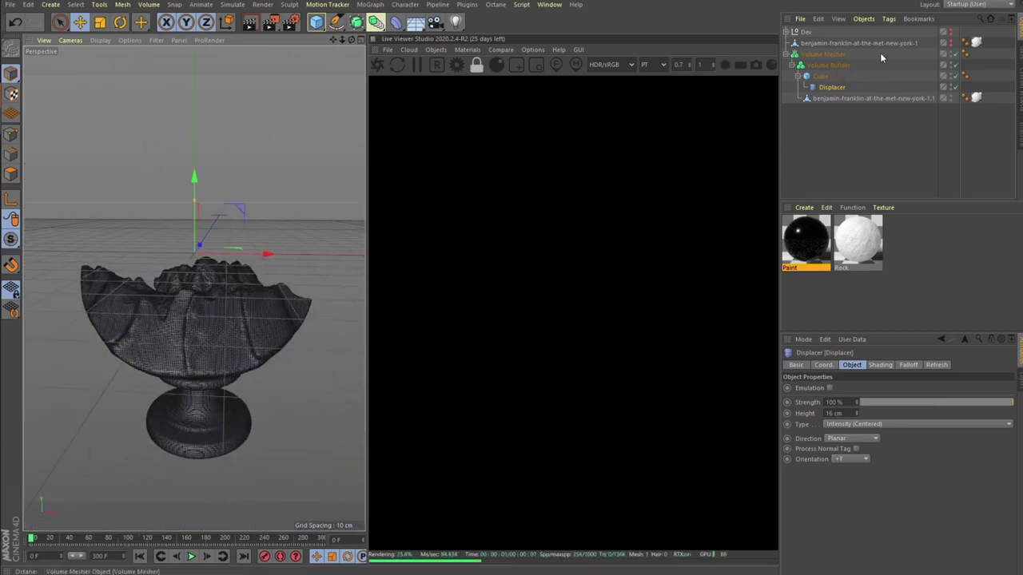
Make the original bust visible in the viewport and examine how it overlaps the volume-meshed lower part
click(951, 41)
click(950, 45)
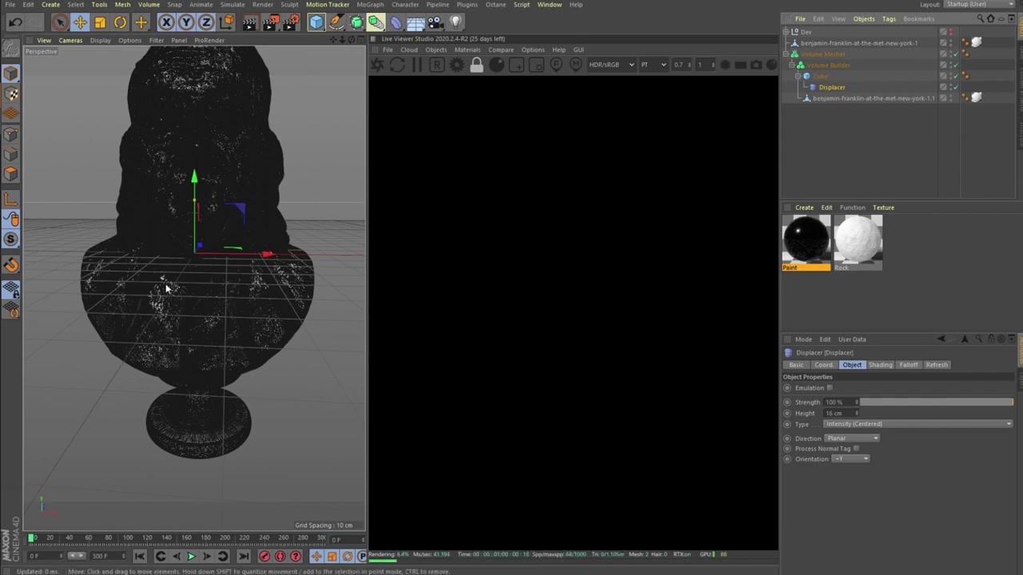
alt+drag(125, 246, 213, 248)
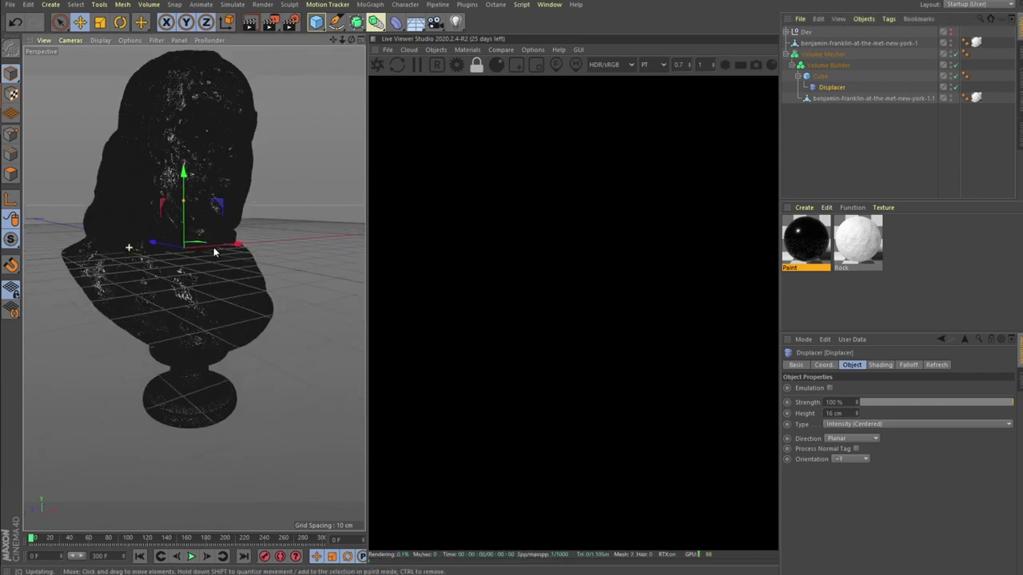
mouse_move(194, 288)
alt+right_down()
mouse_move(256, 269)
mouse_move(238, 302)
alt+right_up()
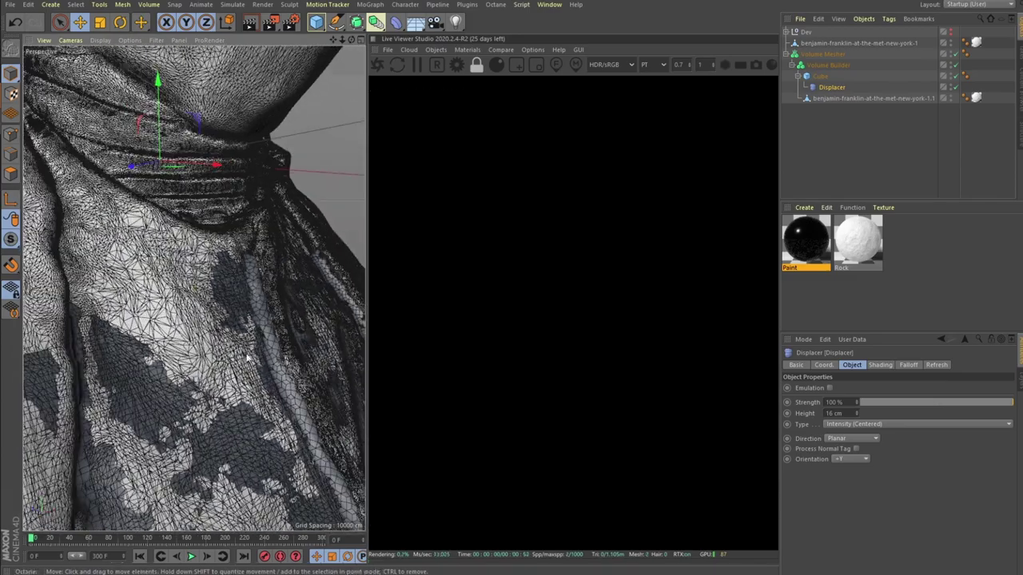
alt+drag(230, 290, 217, 297)
alt+right_drag(227, 294, 200, 310)
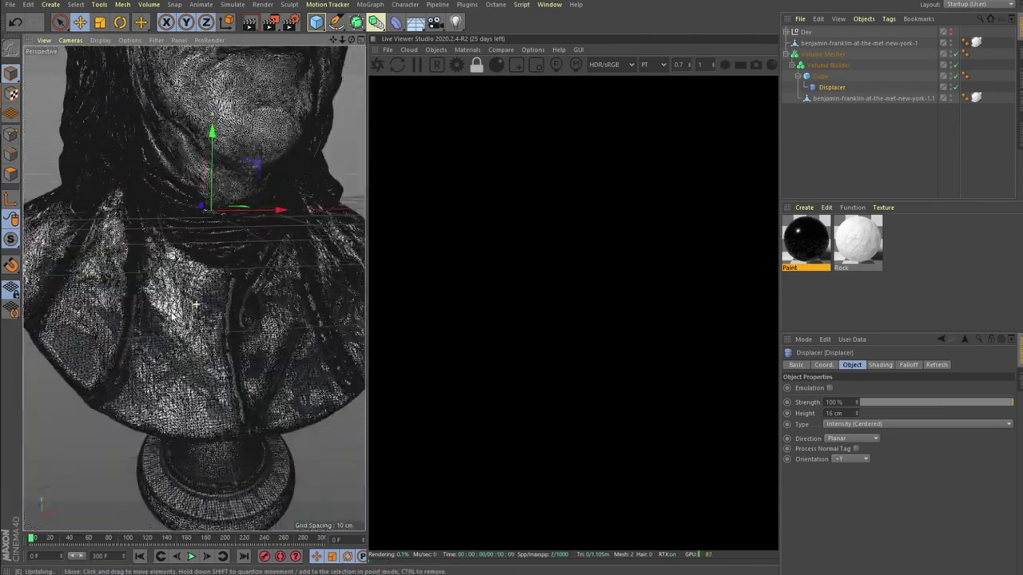
alt+drag(230, 295, 272, 291)
mouse_move(220, 326)
alt+right_down()
mouse_move(212, 335)
mouse_move(227, 323)
mouse_move(217, 328)
alt+right_up()
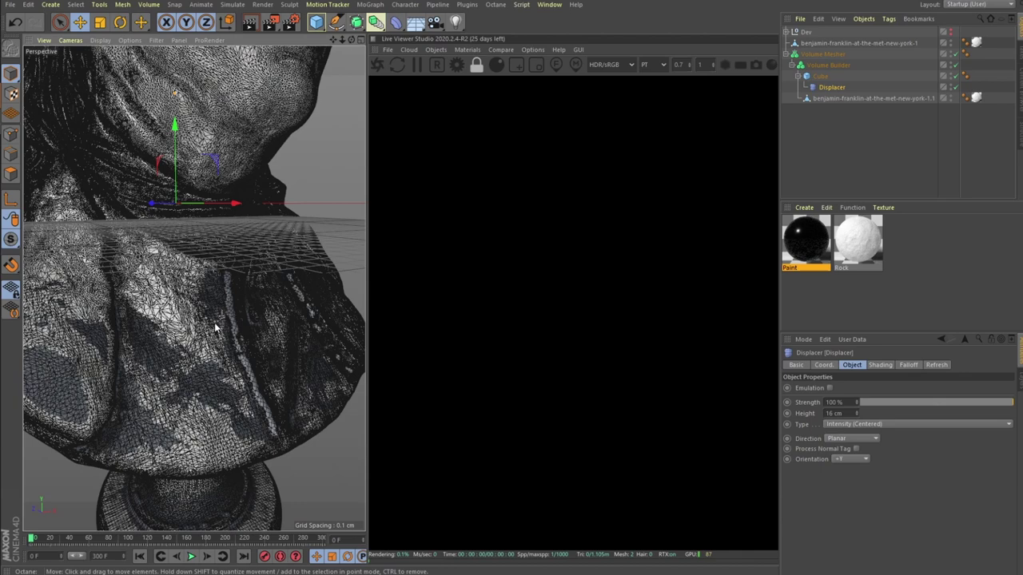
alt+drag(217, 329, 228, 326)
Add a Reshape Layer to the Volume Builder and set its Dilate / Erode offset to 0.5 cm
click(827, 70)
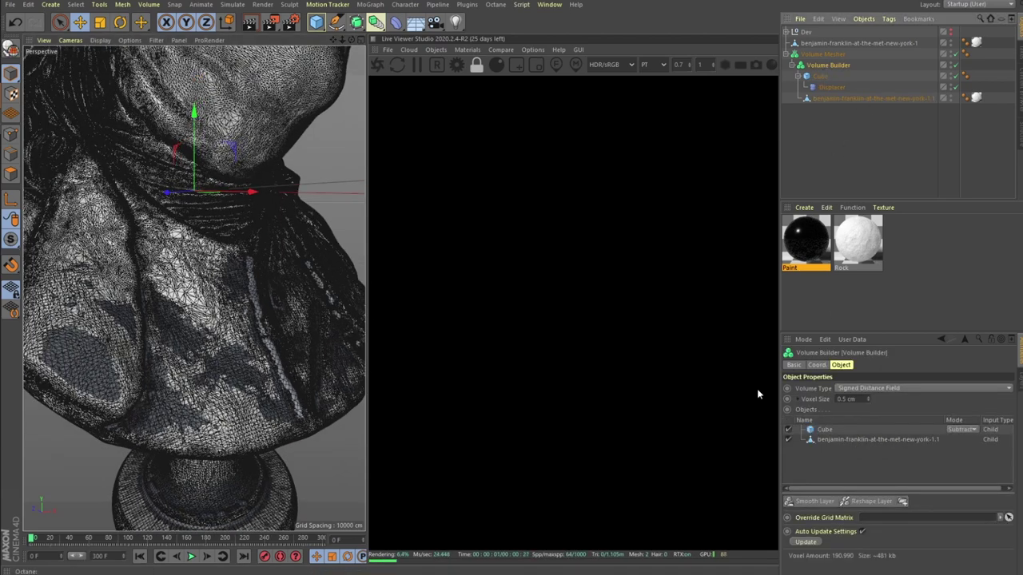
click(867, 501)
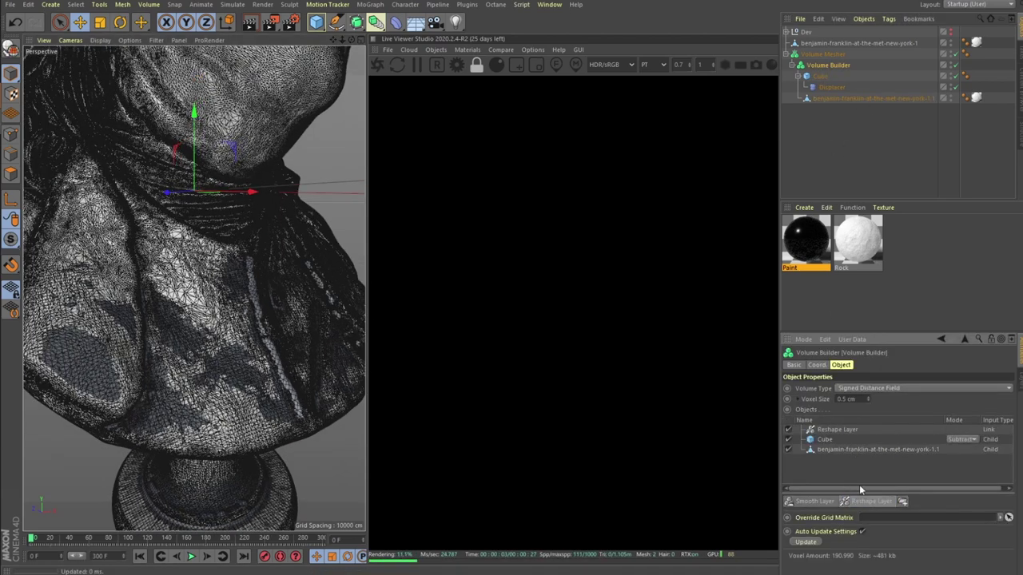
click(834, 432)
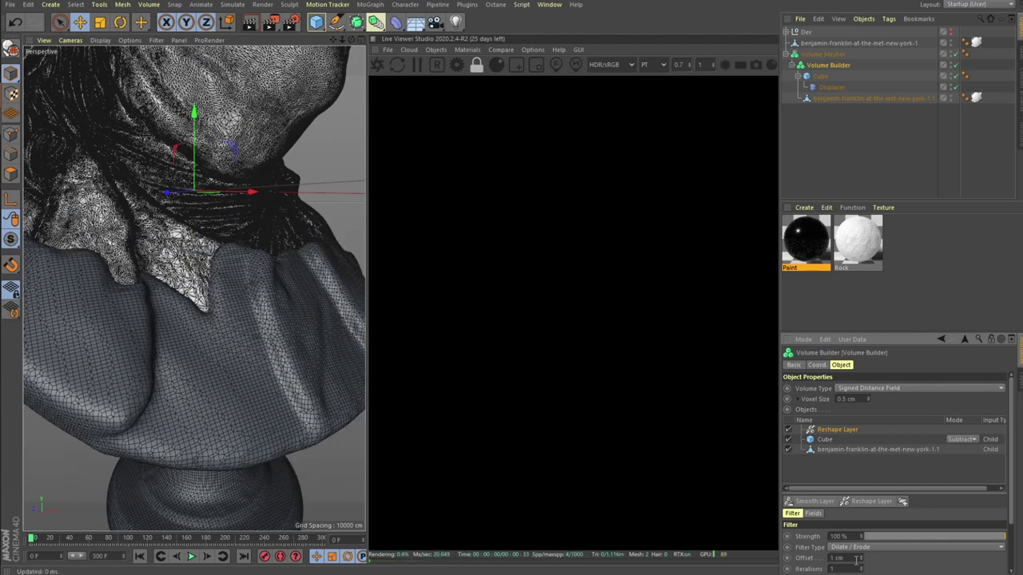
click(855, 558)
key(Return)
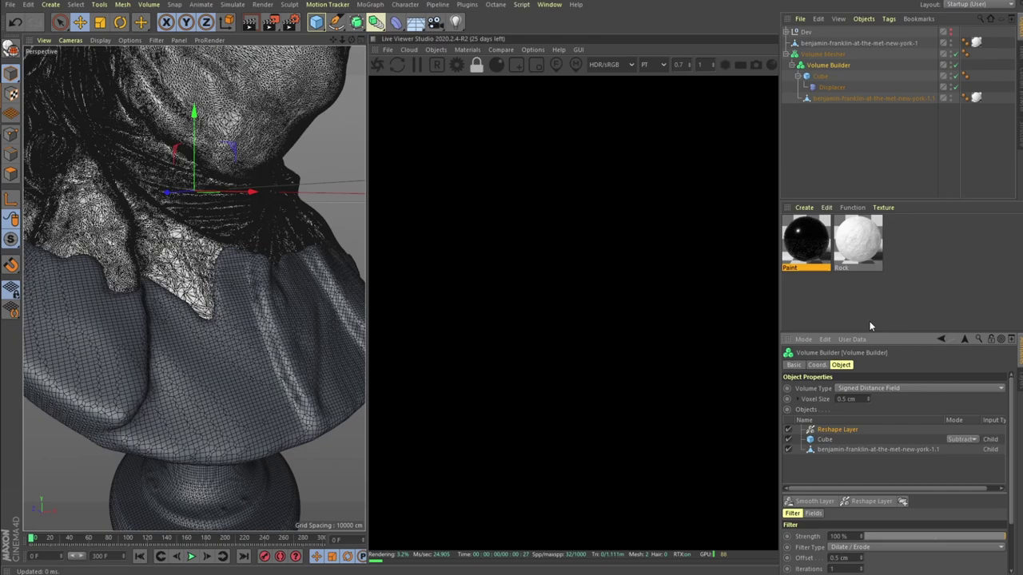
Examine how the dilated volume mesh covers the original bust around the chest and broken edge
click(870, 323)
alt+drag(269, 337, 217, 322)
alt+right_drag(194, 290, 165, 339)
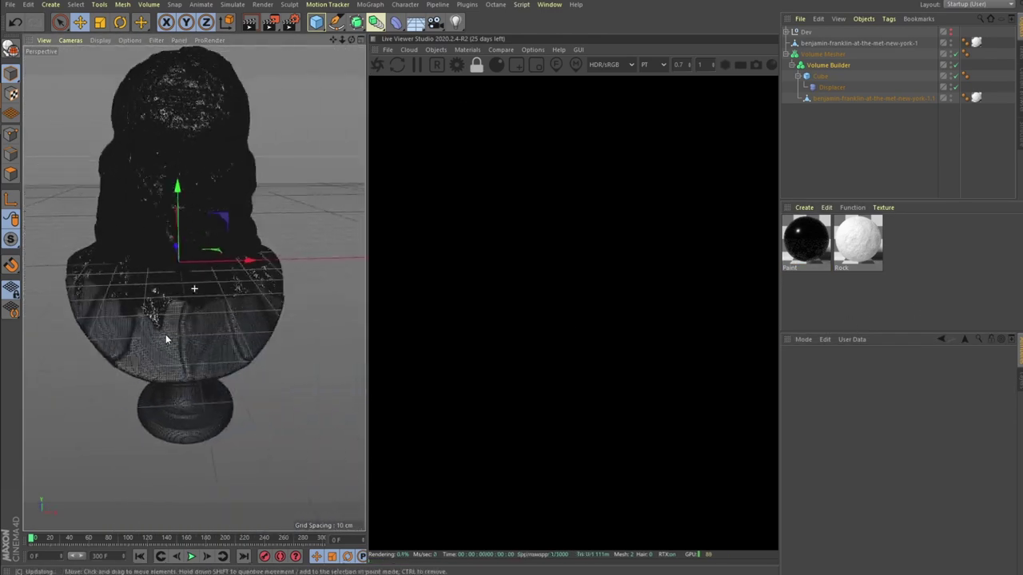
alt+drag(176, 330, 165, 328)
alt+right_drag(165, 328, 193, 320)
alt+middle_drag(194, 320, 227, 317)
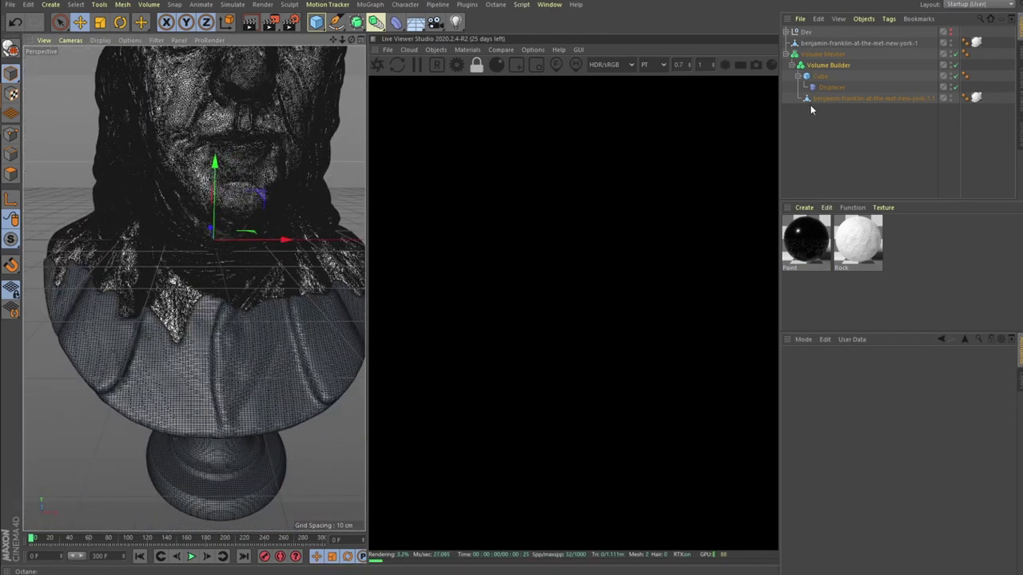
alt+right_drag(226, 327, 468, 264)
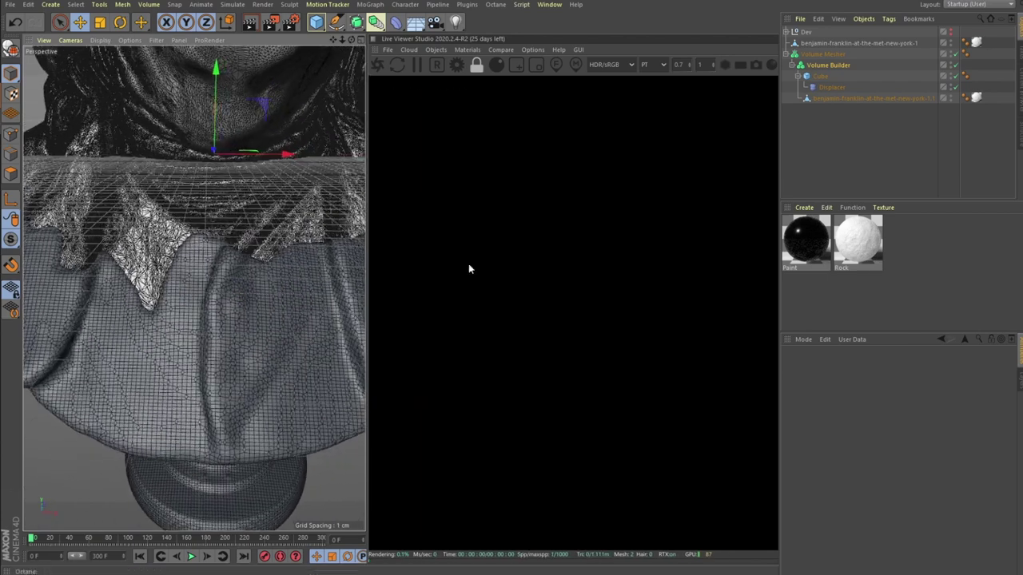
Increase the Reshape Layer's Dilate / Erode offset slightly in the Volume Builder
click(848, 88)
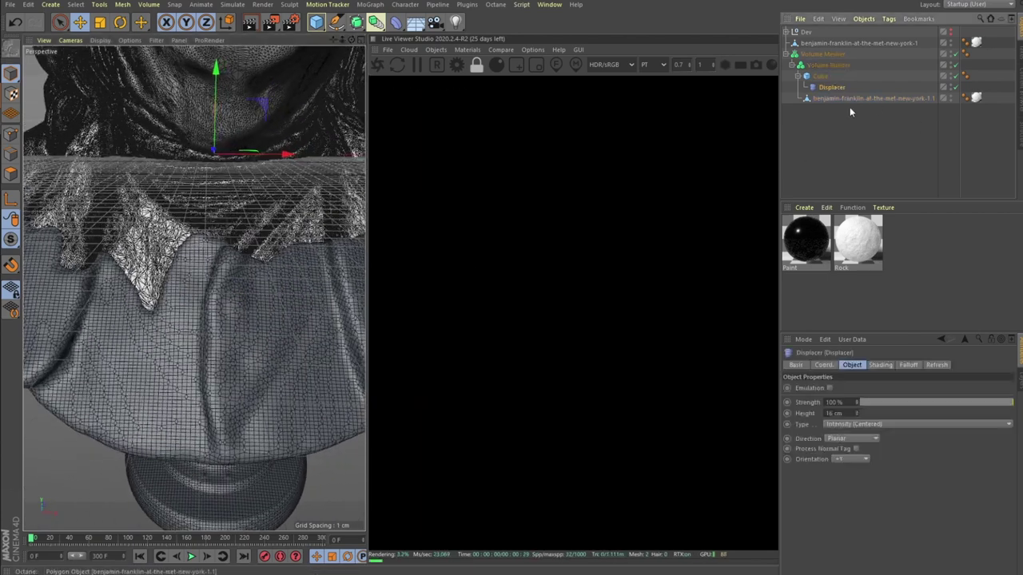
click(828, 65)
click(850, 388)
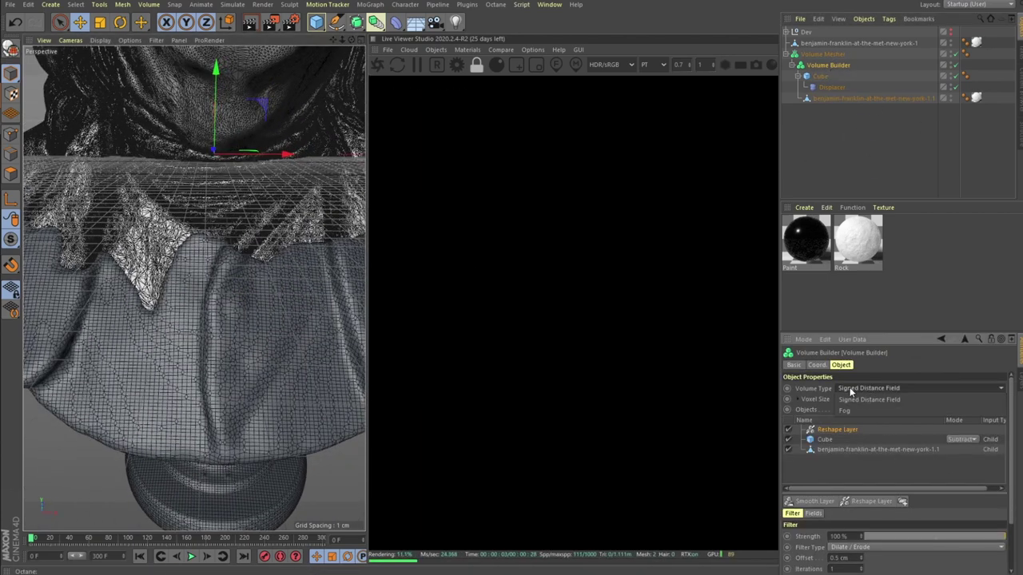
click(797, 422)
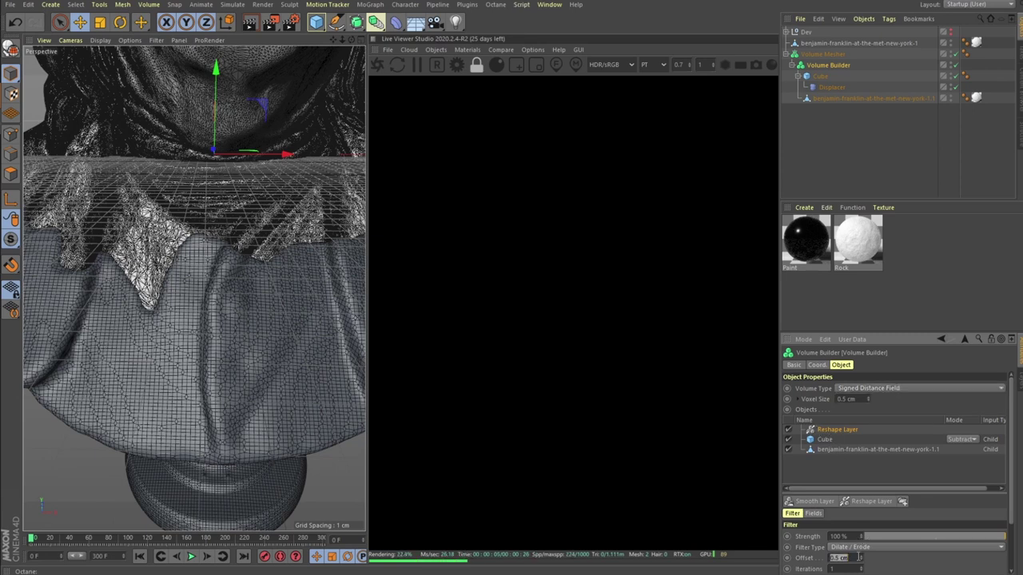
click(948, 282)
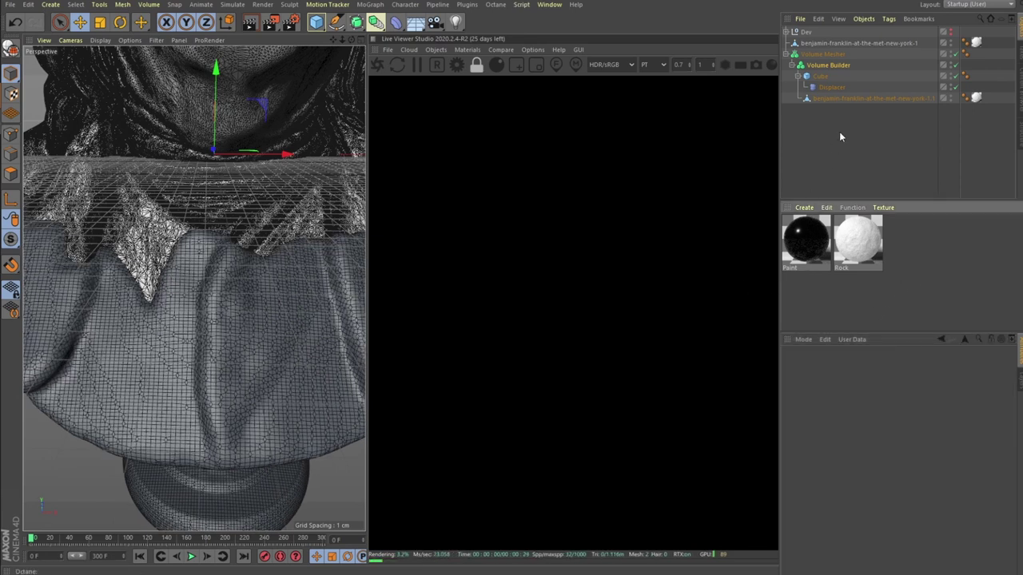
Reduce the Global Scale of the noise shader in the cube's Displacer to 150 % and finally to 75 %
click(838, 87)
click(878, 365)
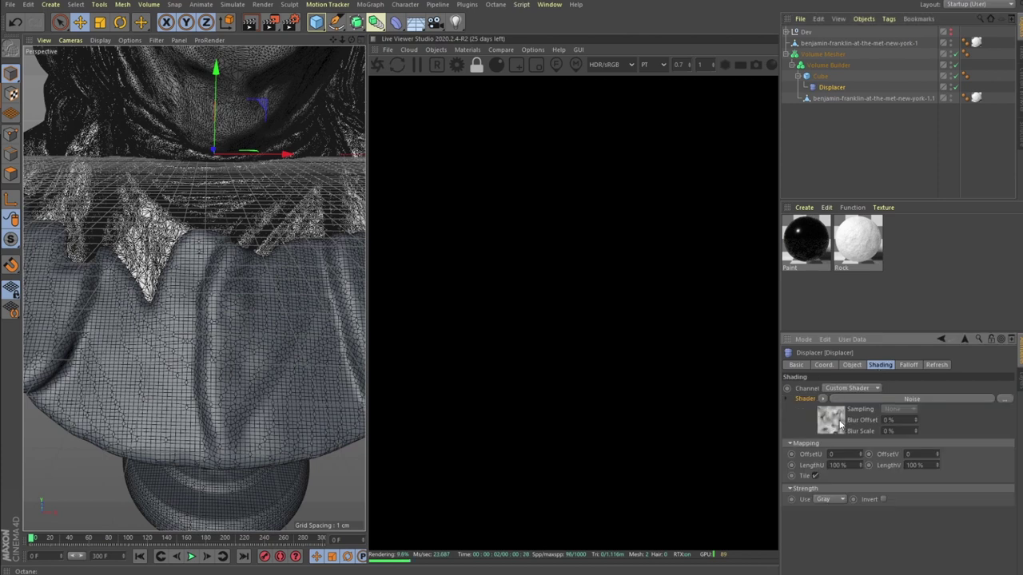
click(837, 422)
scroll(905, 474, down, 3)
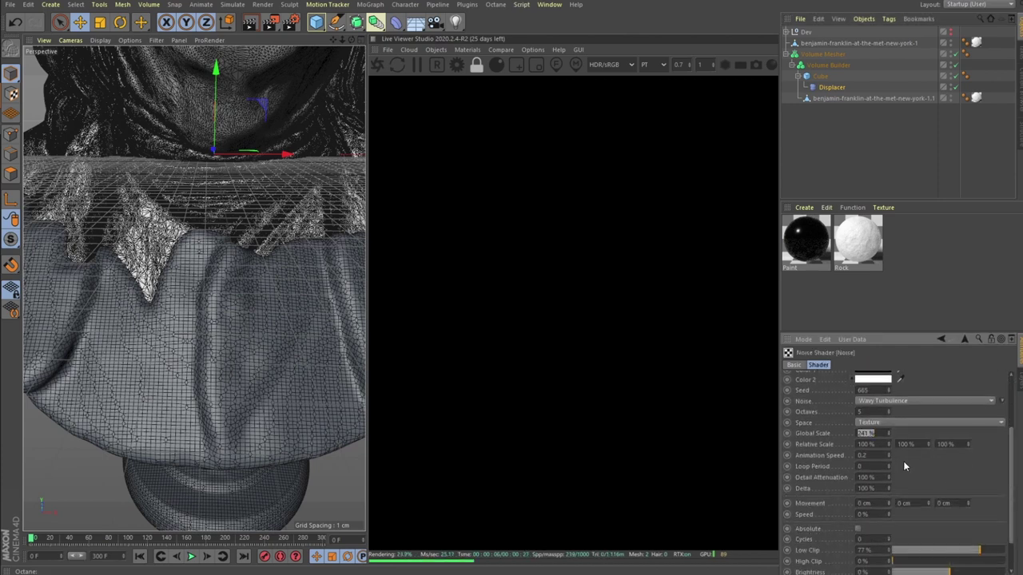
text(150)
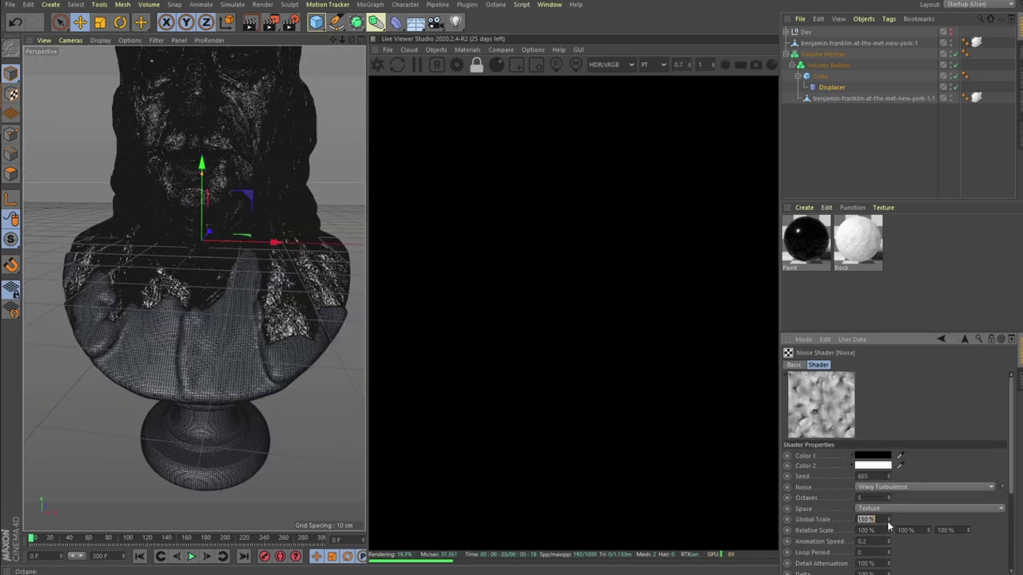
key(Return)
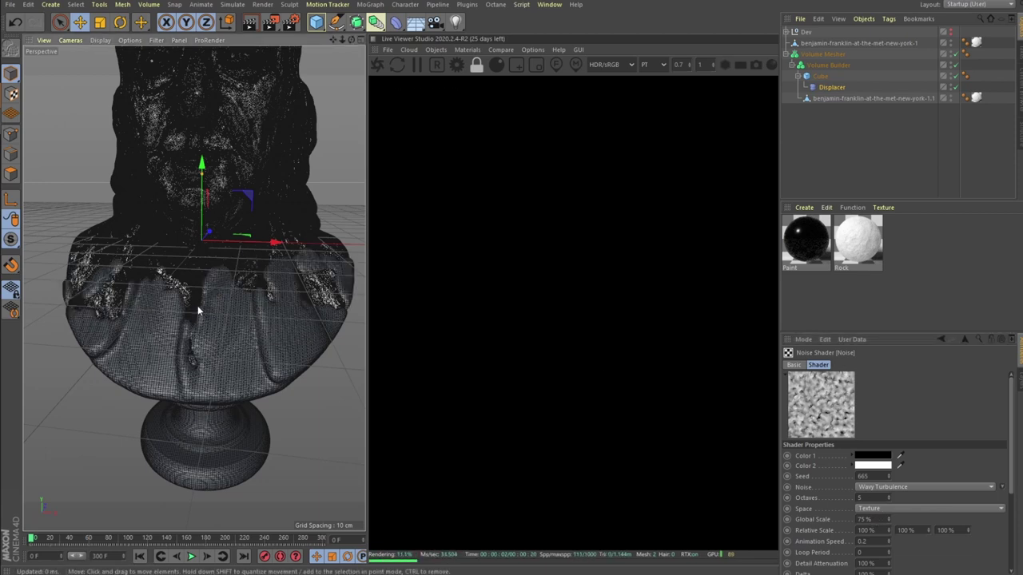
click(876, 519)
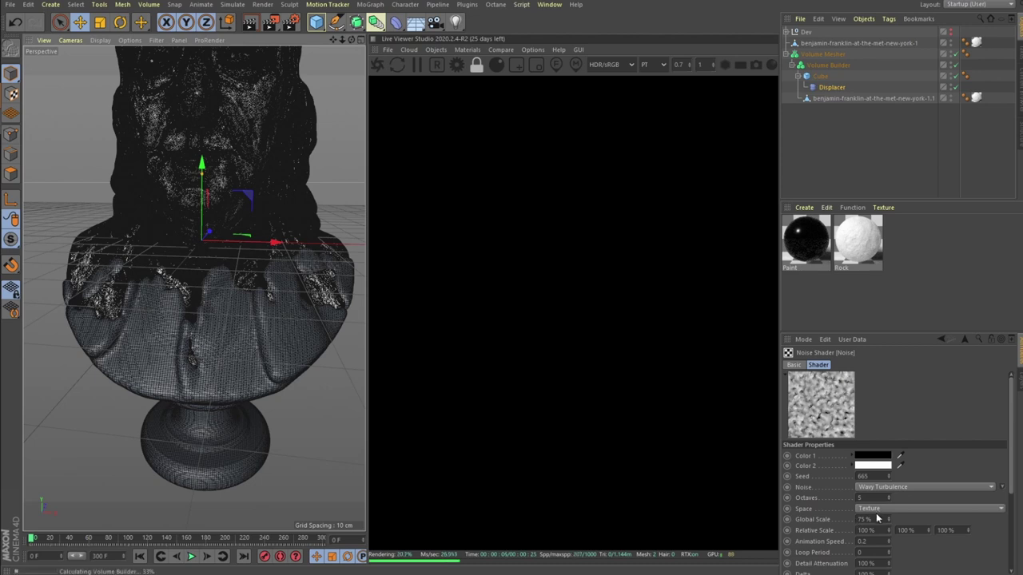
Set the Height of the cube's Displacer to 3 cm
click(847, 87)
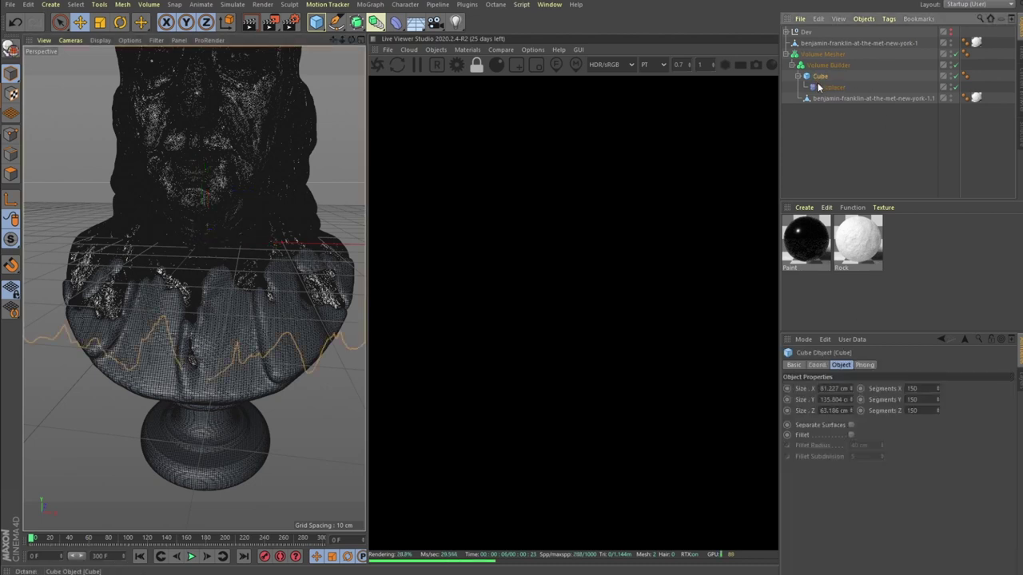
click(855, 366)
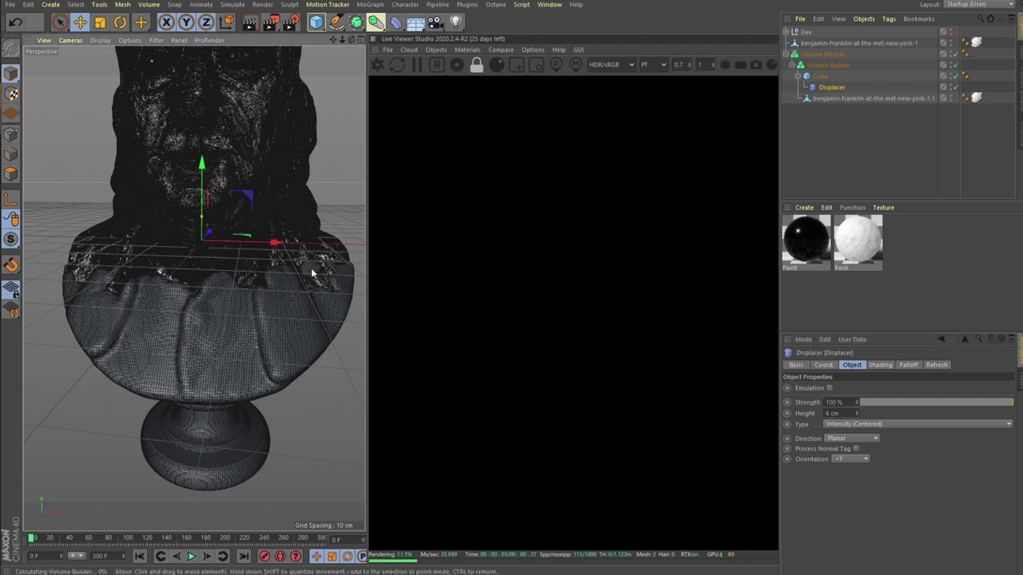
double_click(828, 413)
key(Return)
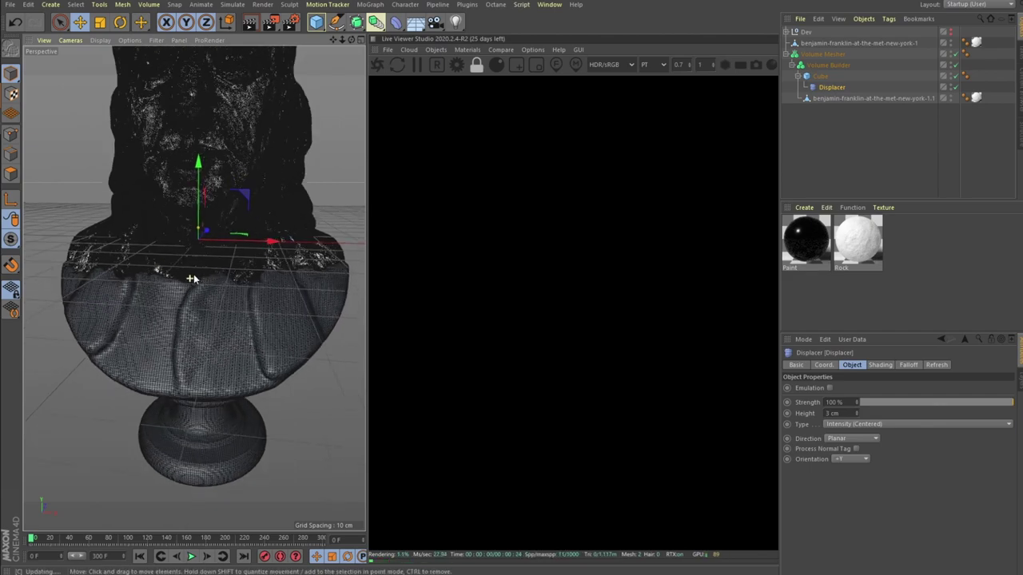
Examine the finer broken edge of the volume mesh up close and around the whole bust
scroll(195, 276, up, 8)
scroll(162, 277, up, 4)
scroll(128, 296, down, 3)
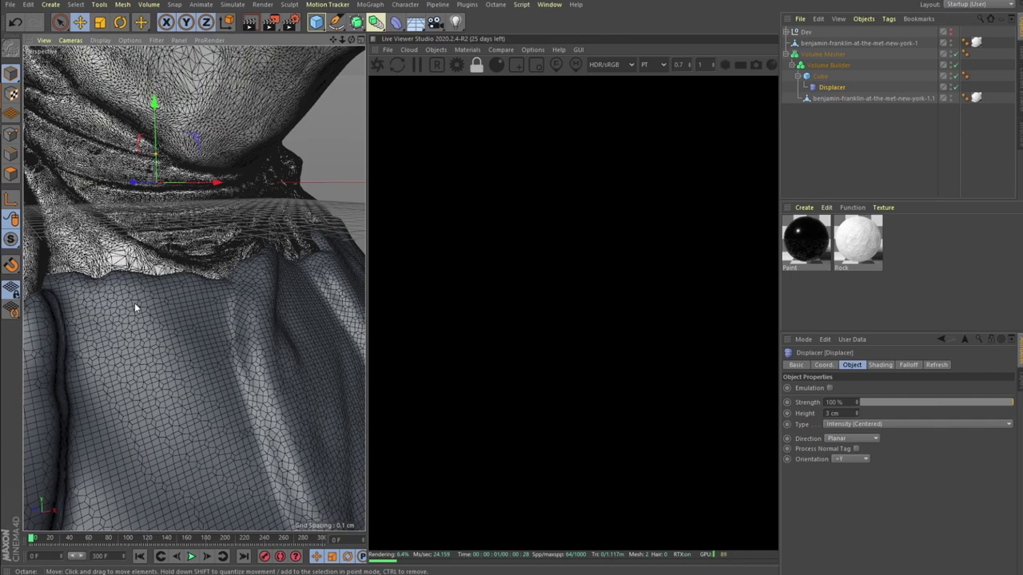
scroll(152, 296, down, 12)
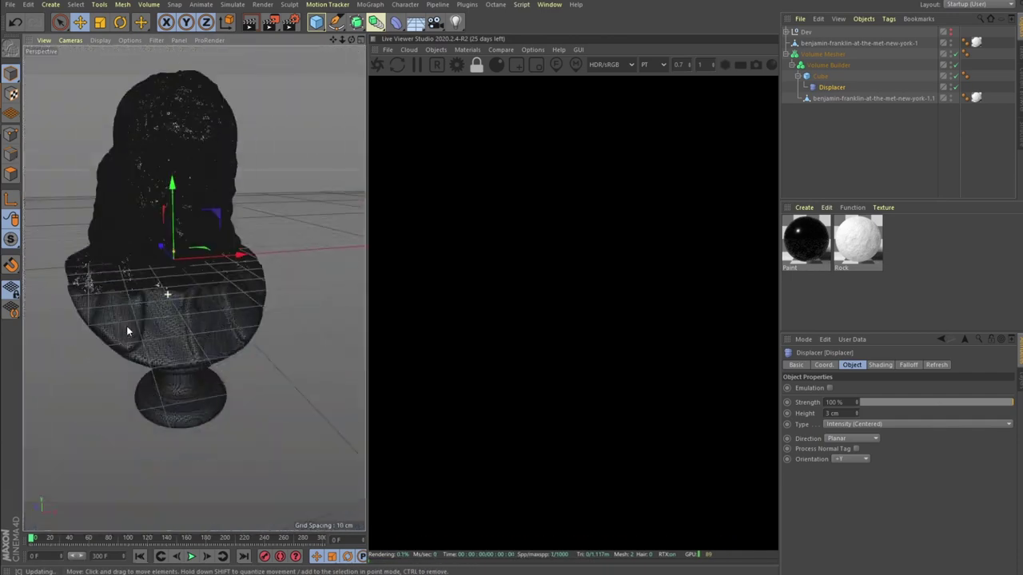
alt+drag(163, 306, 200, 353)
alt+right_drag(200, 353, 218, 353)
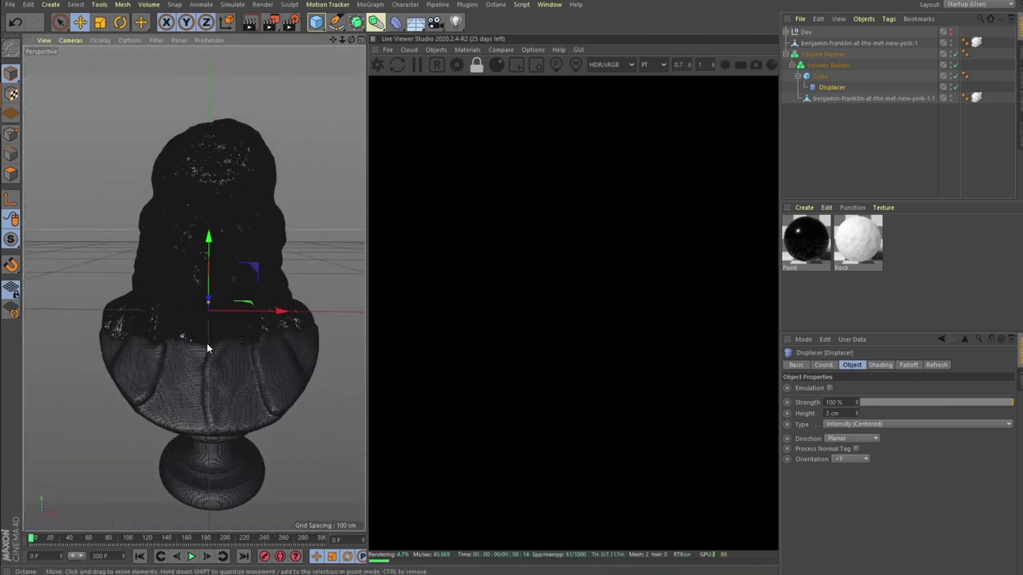
alt+drag(206, 343, 216, 337)
alt+middle_drag(216, 337, 194, 221)
alt+right_drag(215, 243, 197, 244)
alt+middle_drag(198, 243, 196, 251)
alt+drag(189, 219, 190, 198)
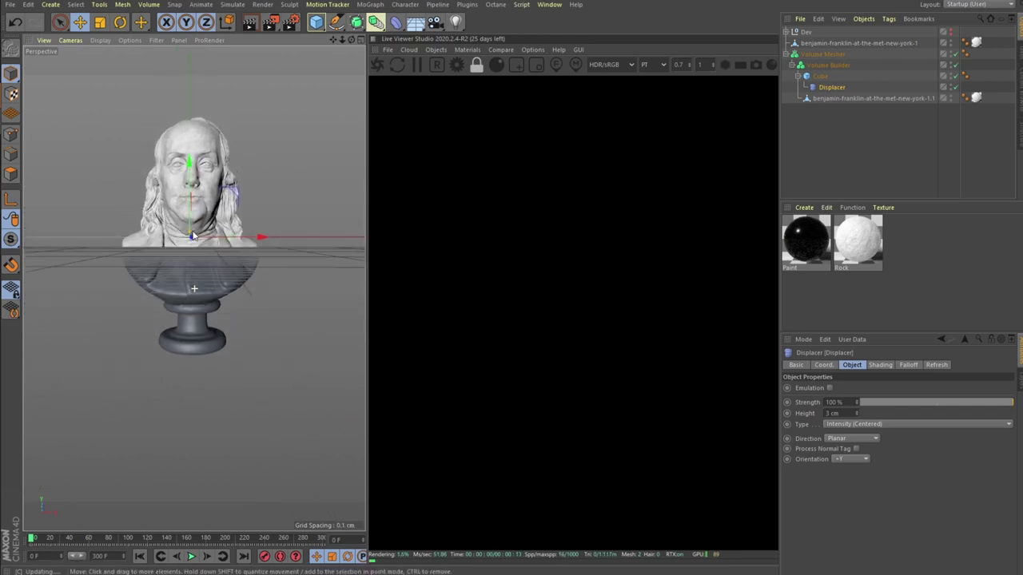
alt+middle_drag(168, 227, 175, 249)
alt+right_drag(174, 249, 186, 248)
alt+middle_drag(186, 248, 165, 244)
Disable the Volume Mesher and Volume Builder, and lower the subtracting cube until it encloses the whole bust at frame 0
click(797, 76)
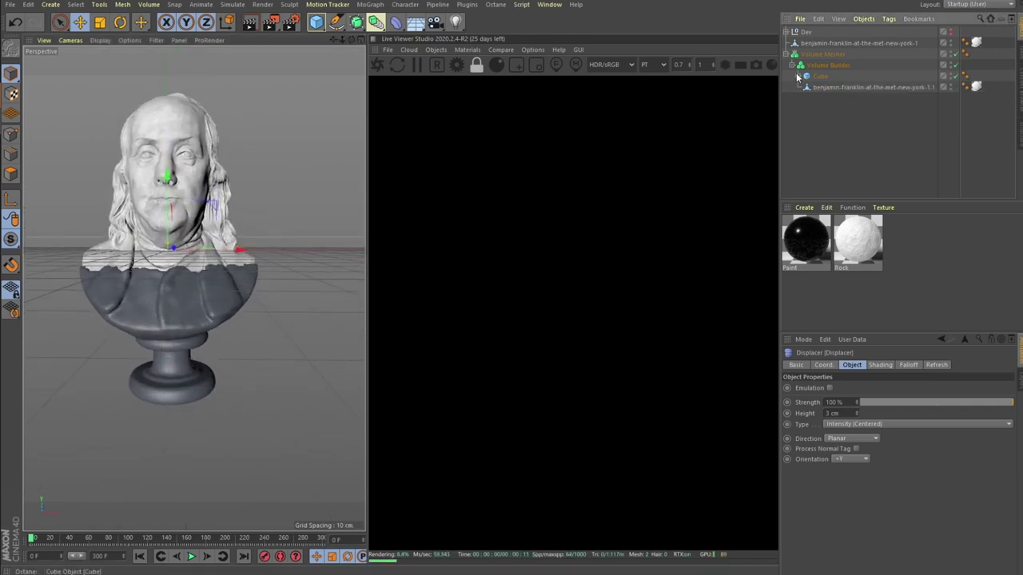
click(828, 65)
middle_click(150, 433)
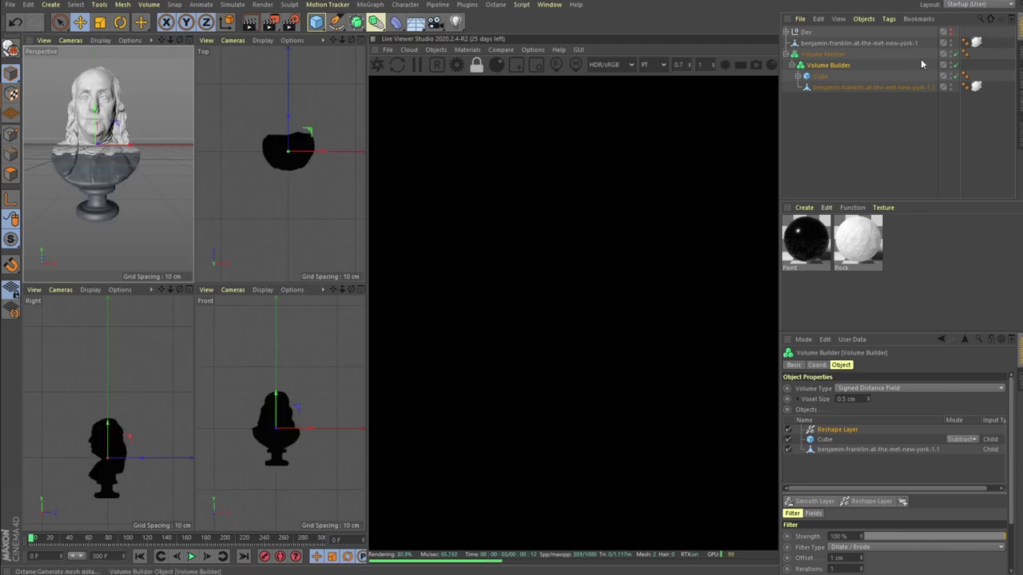
click(820, 75)
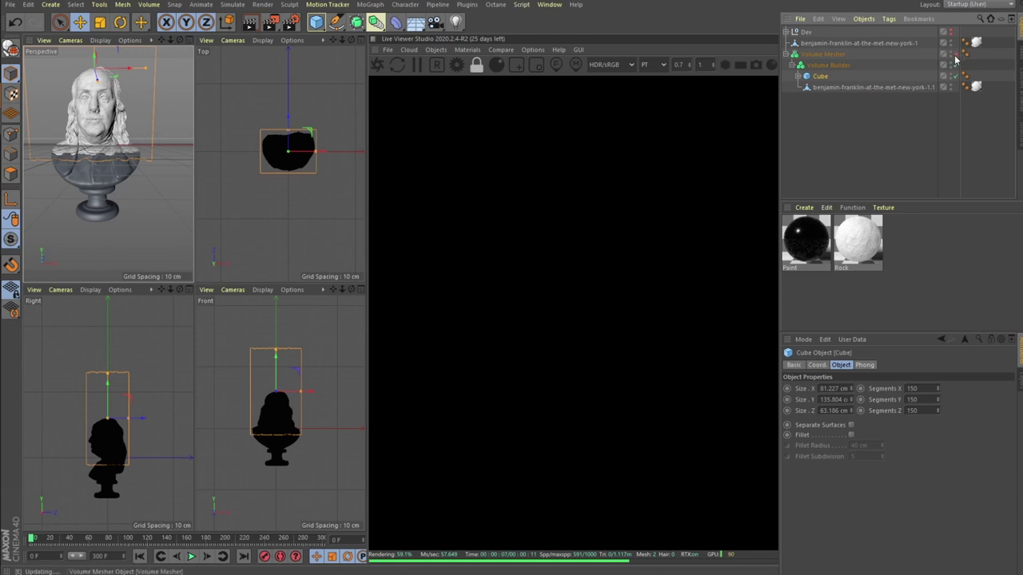
scroll(136, 388, up, 3)
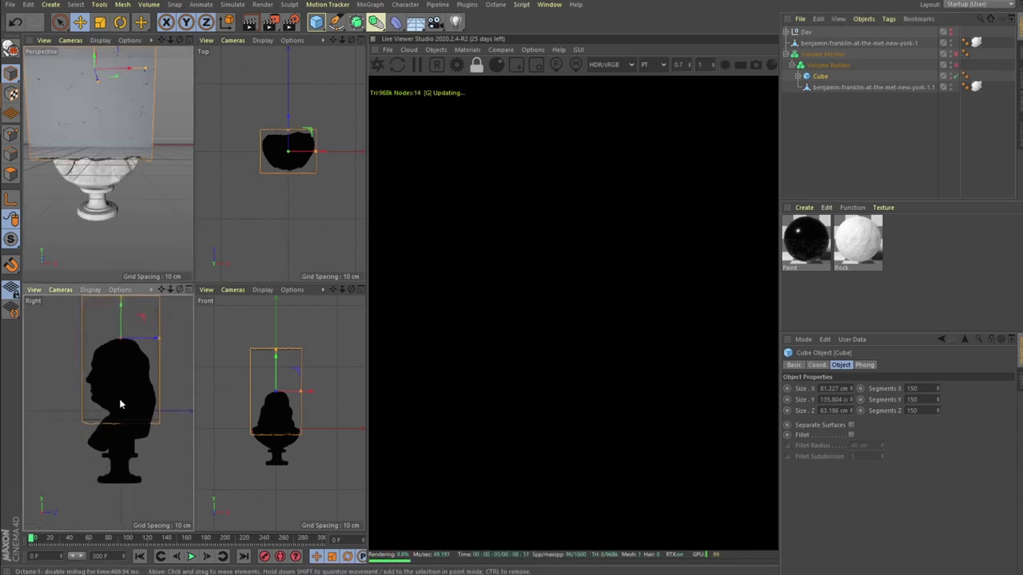
scroll(119, 399, down, 3)
drag(120, 340, 122, 381)
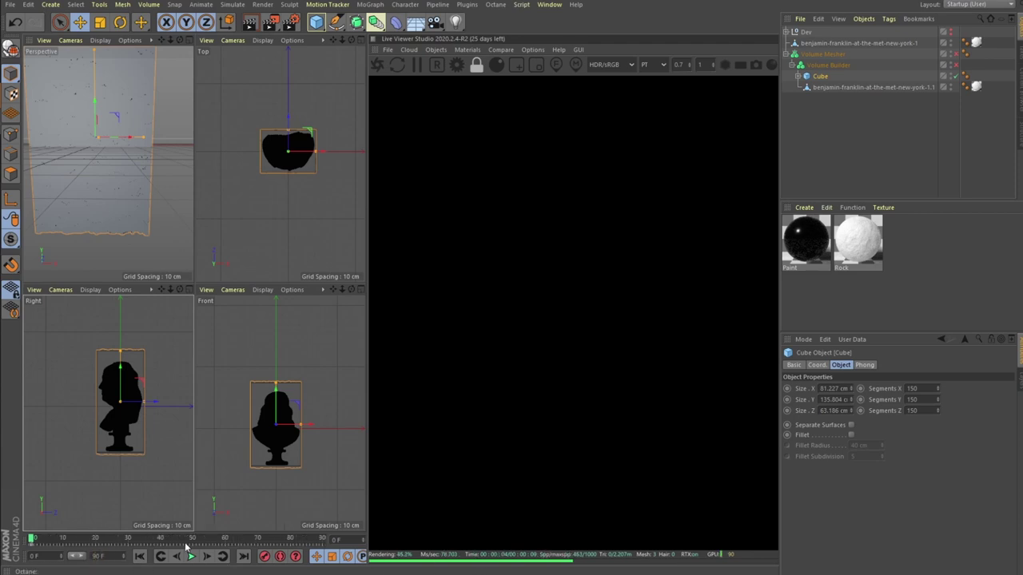
Raise the cube about 111 cm at frame 90 so it clears the bust's head, and return to the single perspective view
click(243, 557)
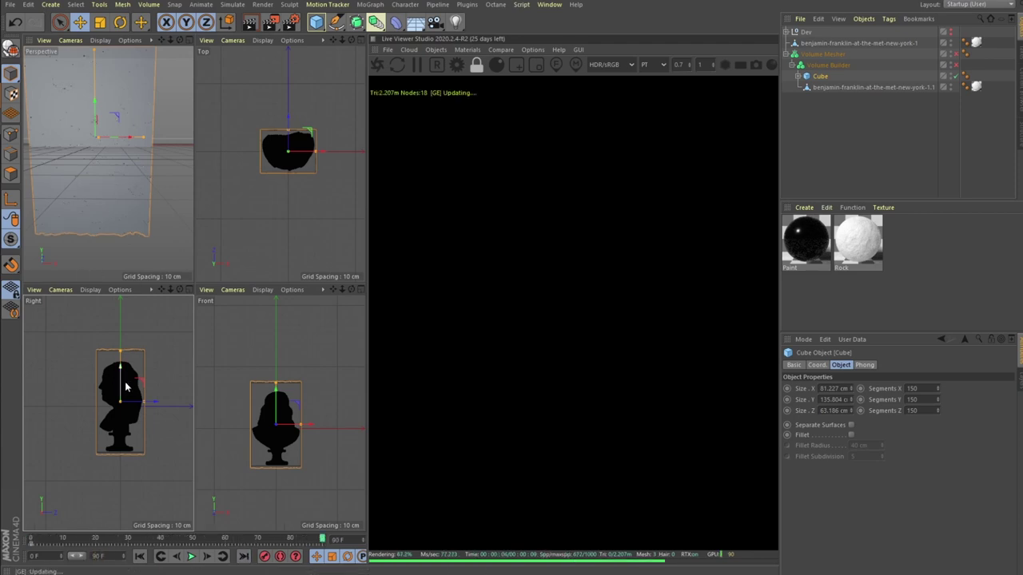
drag(118, 384, 124, 325)
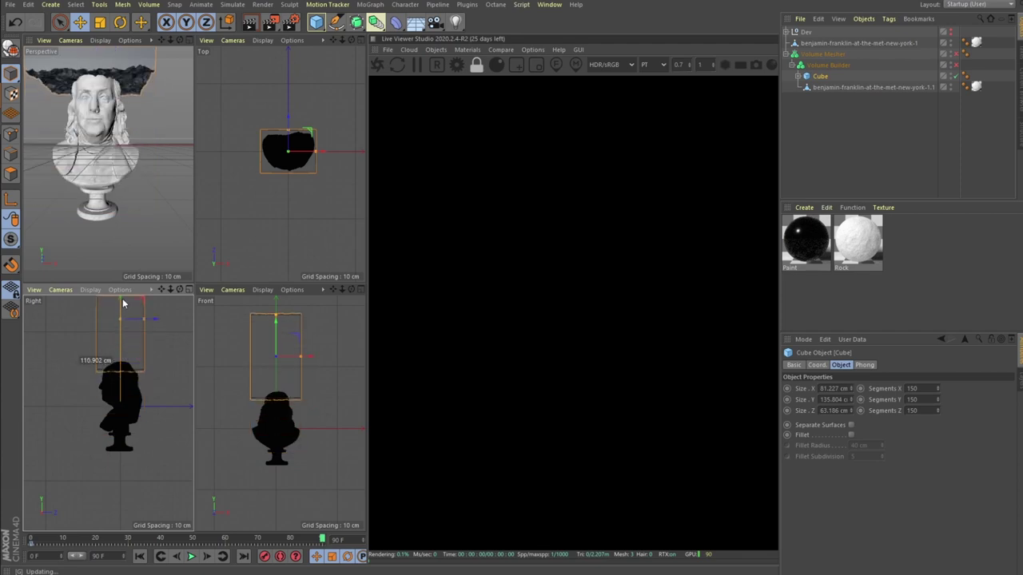
key(F1)
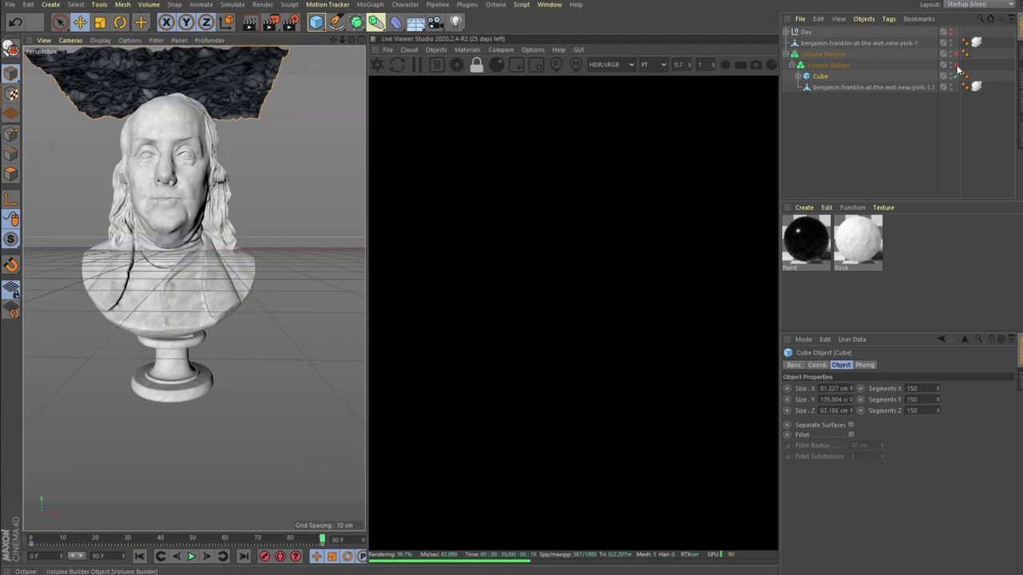
Re-enable the Volume Builder and Volume Mesher, and check the mesh reveal at frames 0 and 30
click(956, 65)
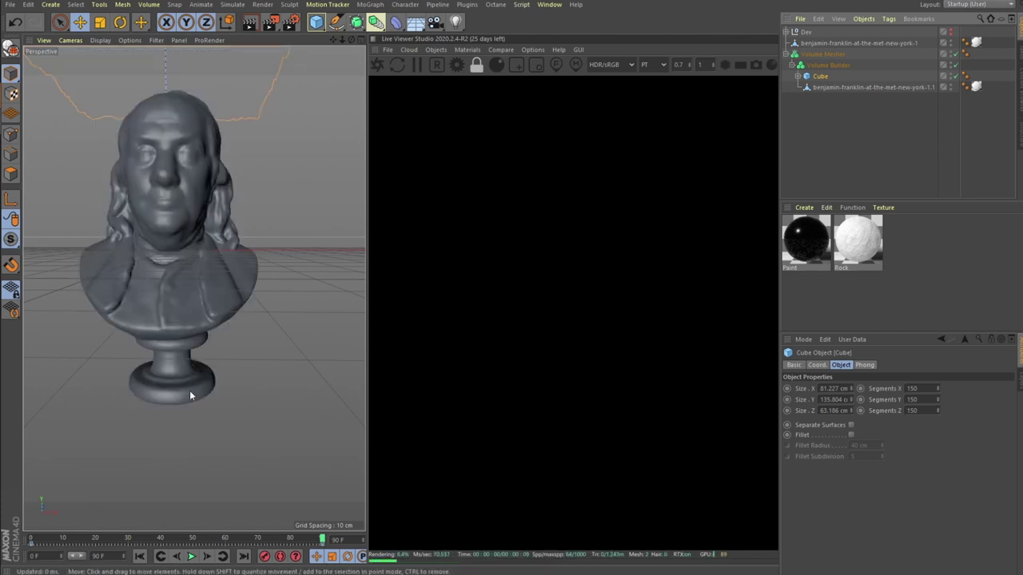
click(139, 556)
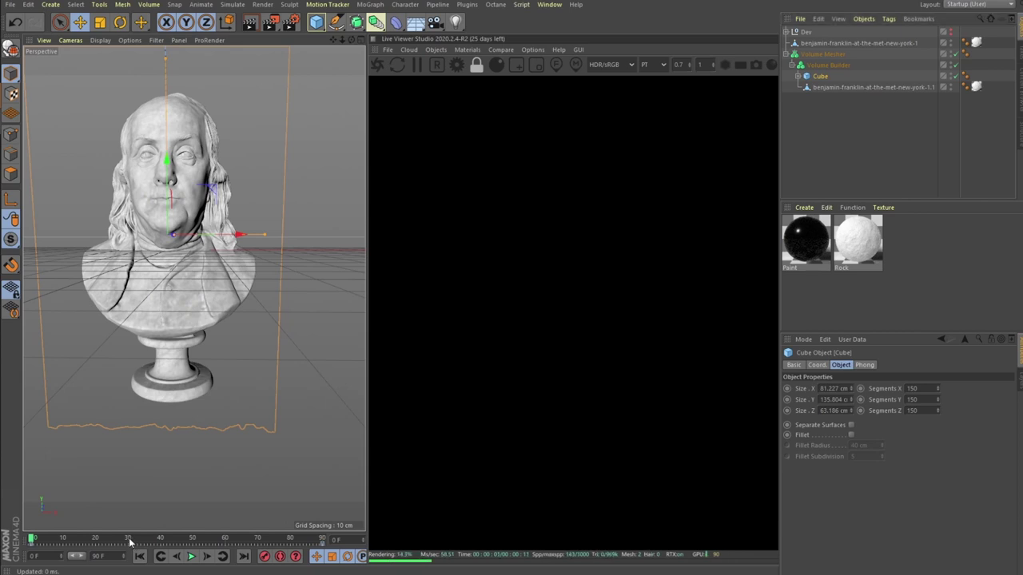
click(129, 541)
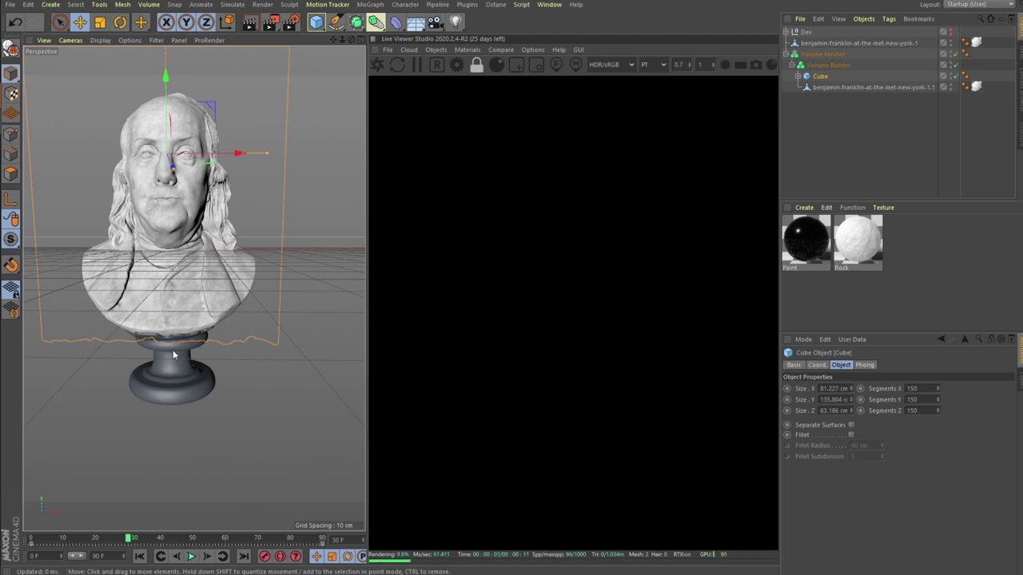
alt+drag(191, 344, 643, 408)
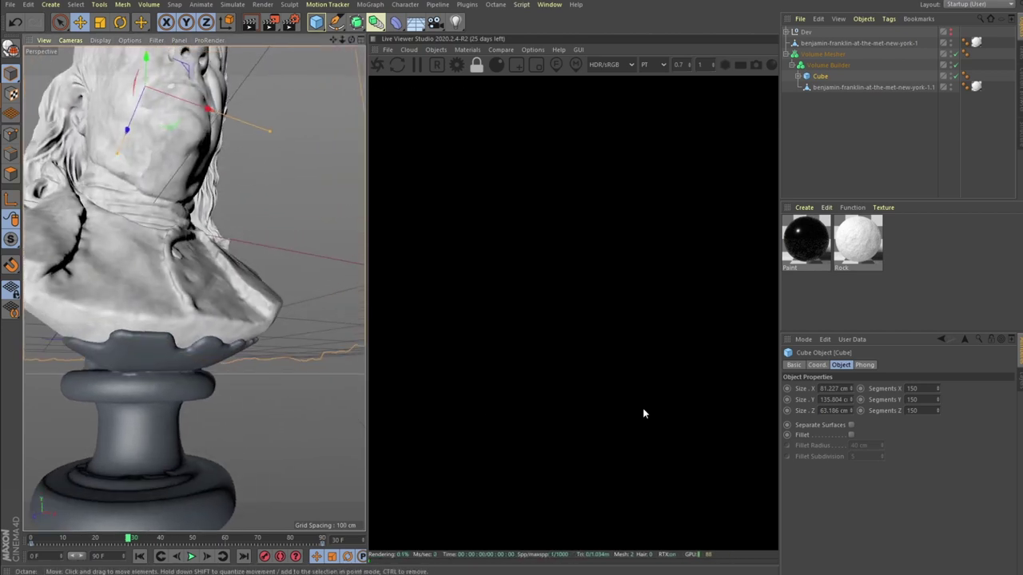
Add a Smooth Layer above the Reshape Layer in the Volume Builder
click(822, 53)
click(828, 65)
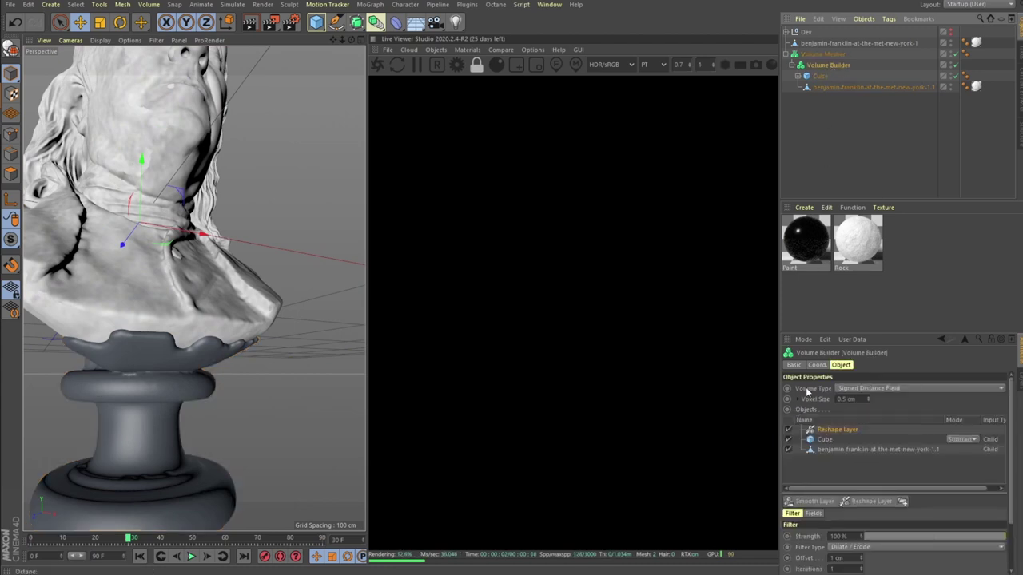
click(815, 501)
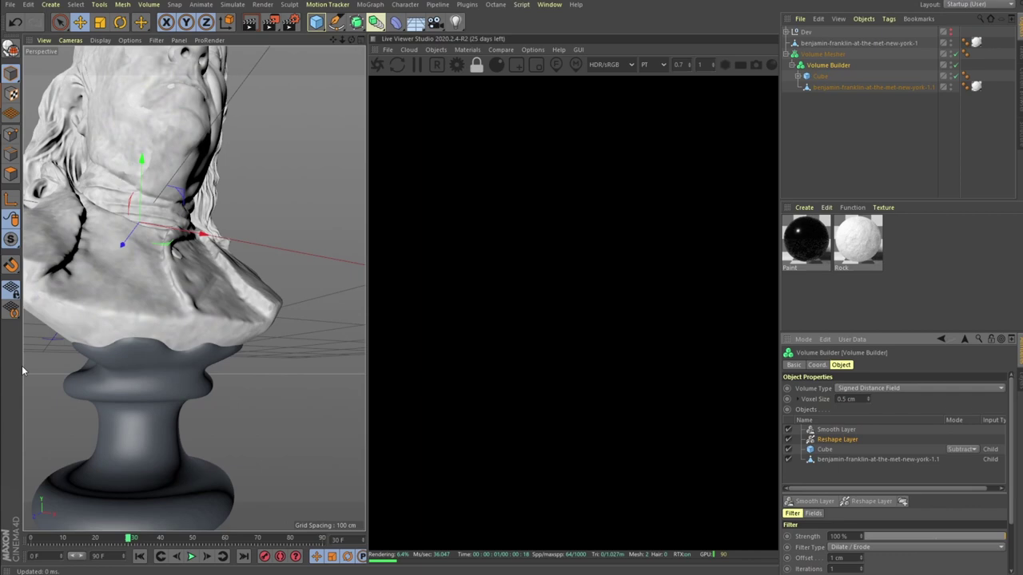
Examine the smoothed volume mesh and its upper edge around the bust's face at frame 60
alt+drag(76, 366, 136, 343)
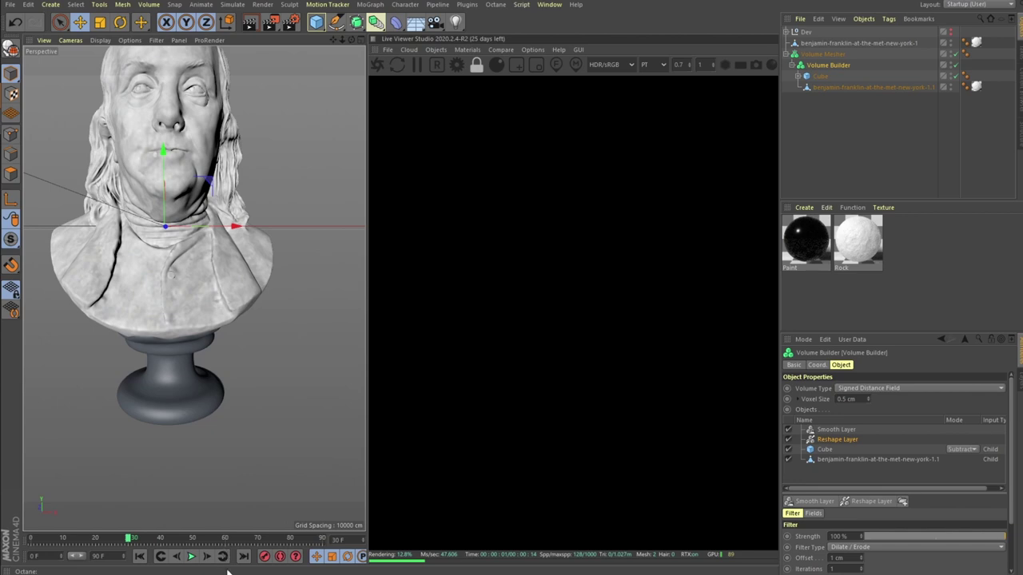
click(224, 558)
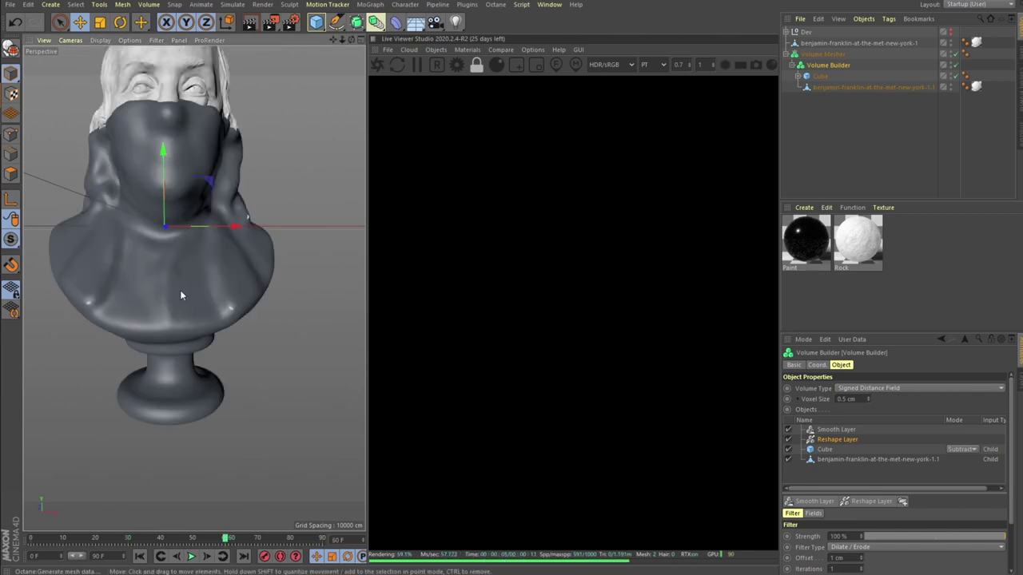
alt+drag(191, 201, 153, 228)
scroll(175, 247, down, 5)
alt+drag(200, 262, 160, 240)
scroll(222, 234, up, 6)
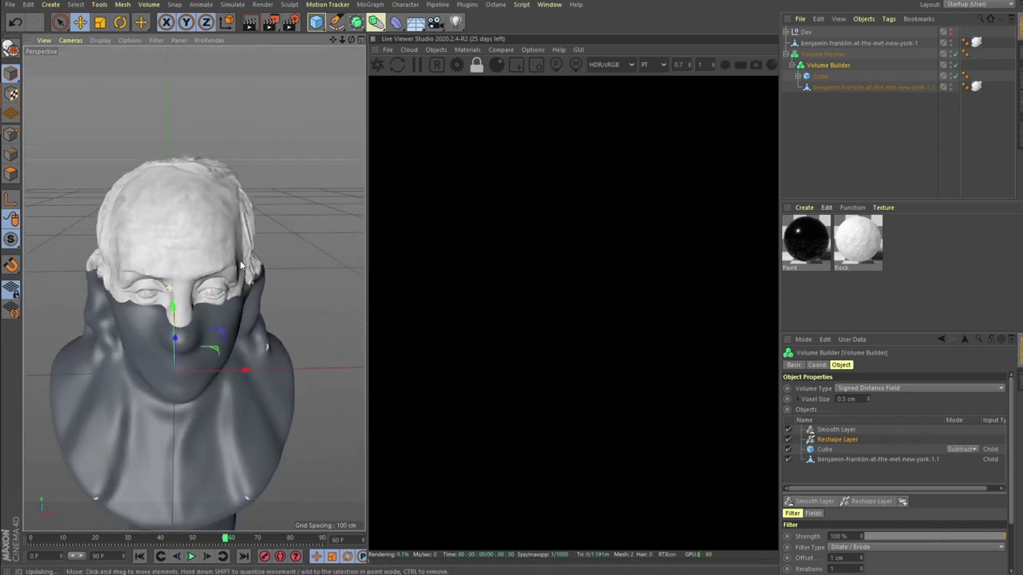
alt+drag(241, 265, 252, 262)
mouse_move(120, 331)
alt+right_down()
mouse_move(175, 305)
mouse_move(120, 332)
alt+right_up()
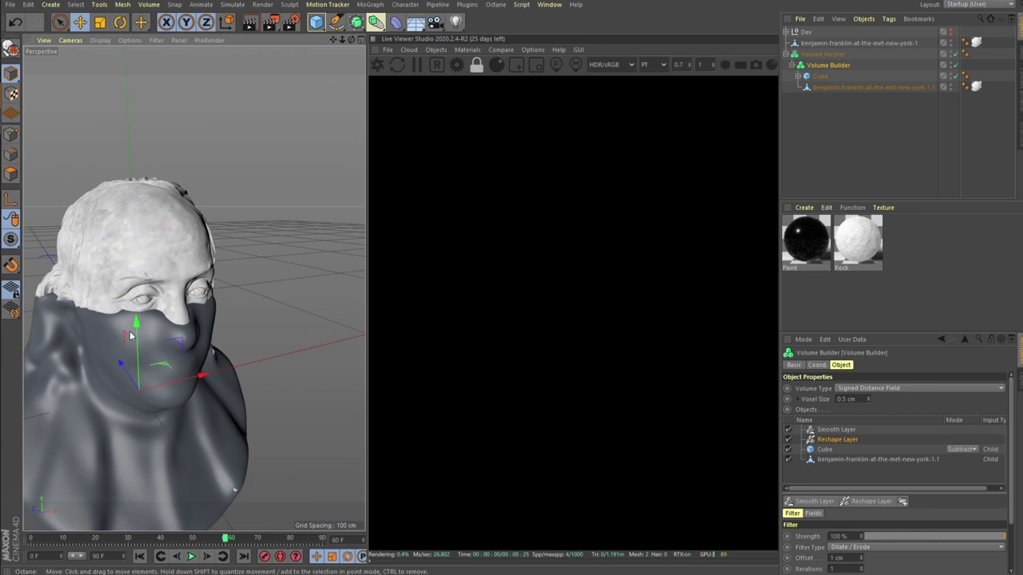
alt+drag(130, 335, 118, 337)
alt+middle_drag(118, 337, 177, 317)
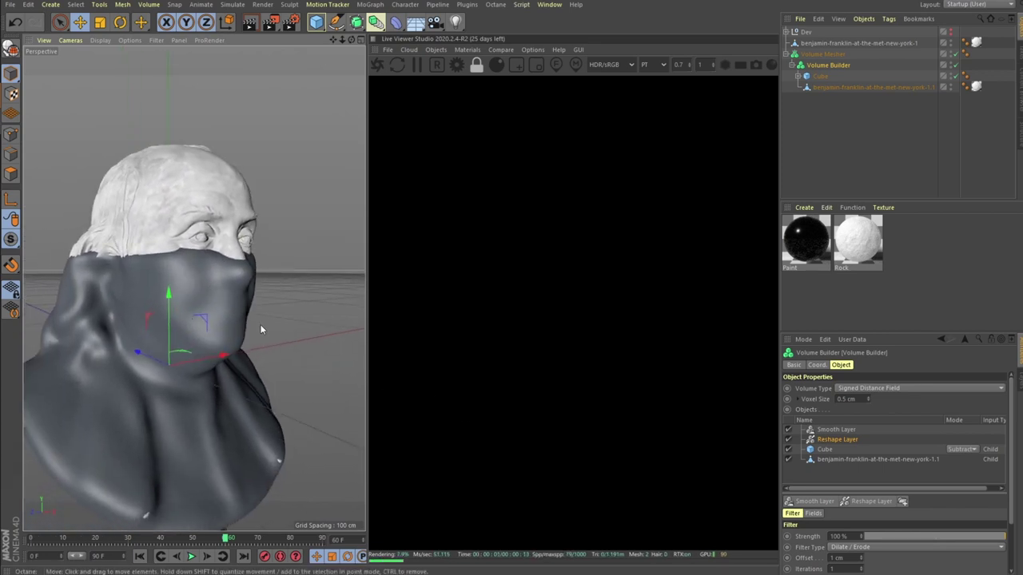
scroll(153, 368, down, 6)
alt+drag(153, 367, 205, 362)
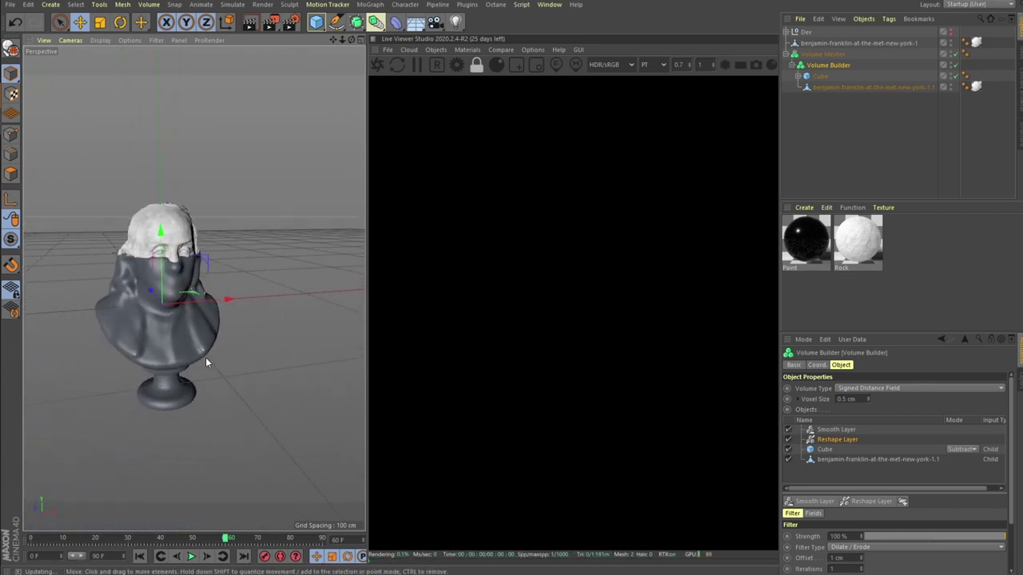
scroll(206, 357, up, 4)
Set the Smooth Layer's Strength to 18 % in the Volume Builder
click(856, 430)
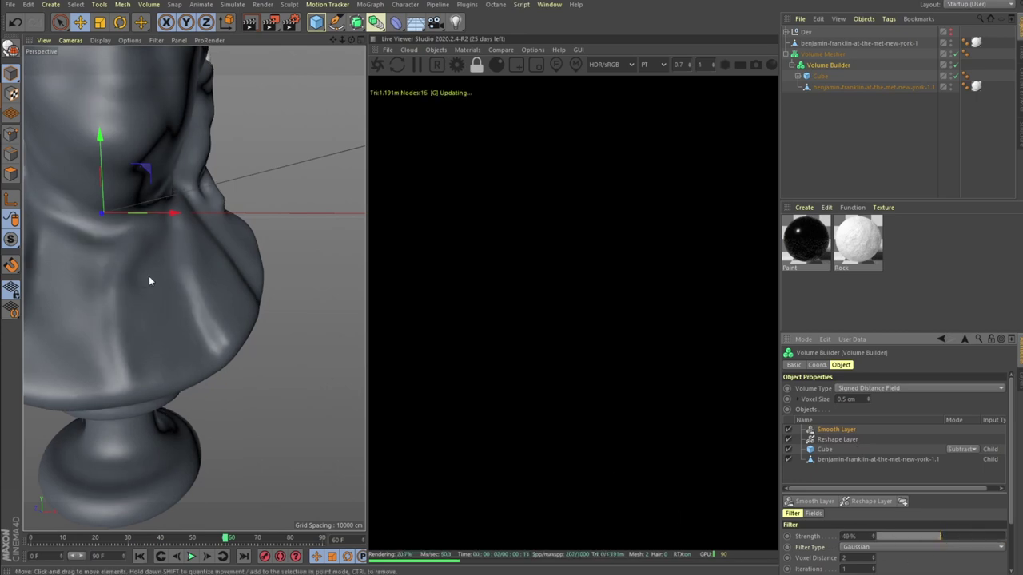
scroll(170, 236, down, 5)
alt+drag(163, 260, 135, 218)
scroll(134, 221, up, 2)
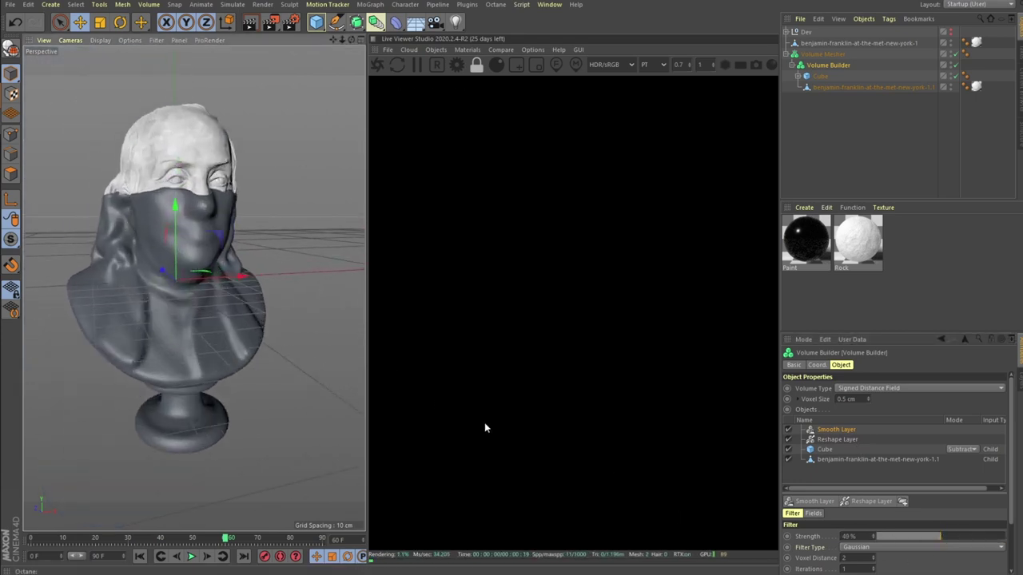
click(899, 538)
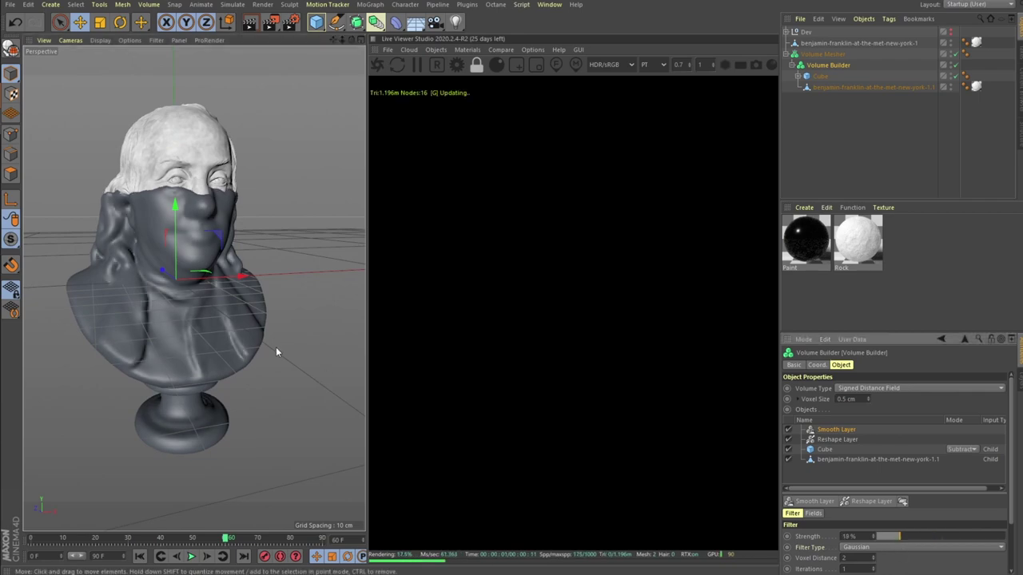
Inspect the smoothed volume mesh around the bust's hair, face and shoulders from close up and from a distance
scroll(174, 248, up, 5)
alt+drag(166, 239, 265, 199)
scroll(200, 230, down, 3)
scroll(231, 230, down, 5)
alt+drag(231, 230, 172, 271)
alt+middle_drag(160, 232, 176, 241)
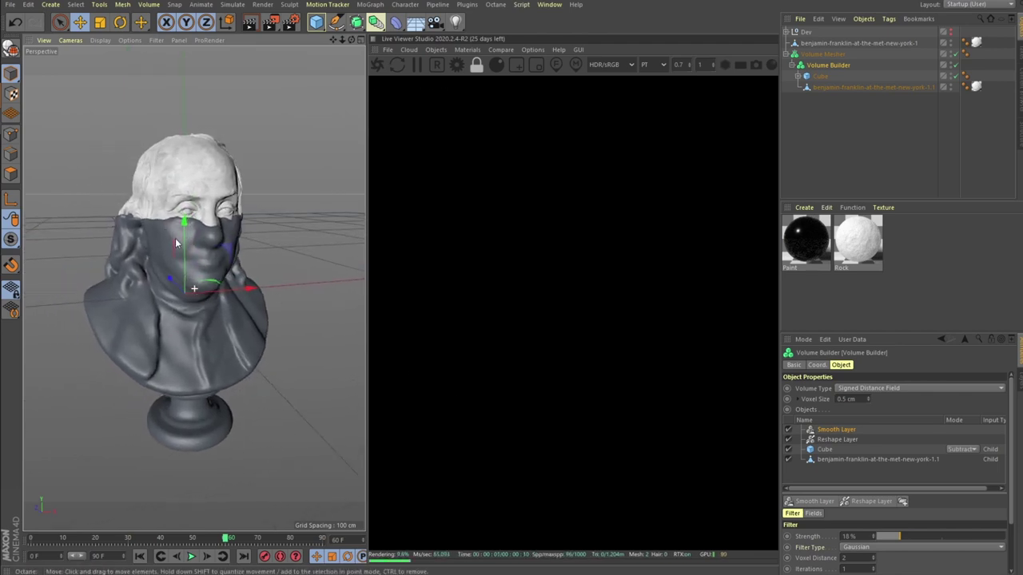
scroll(175, 242, up, 6)
click(798, 76)
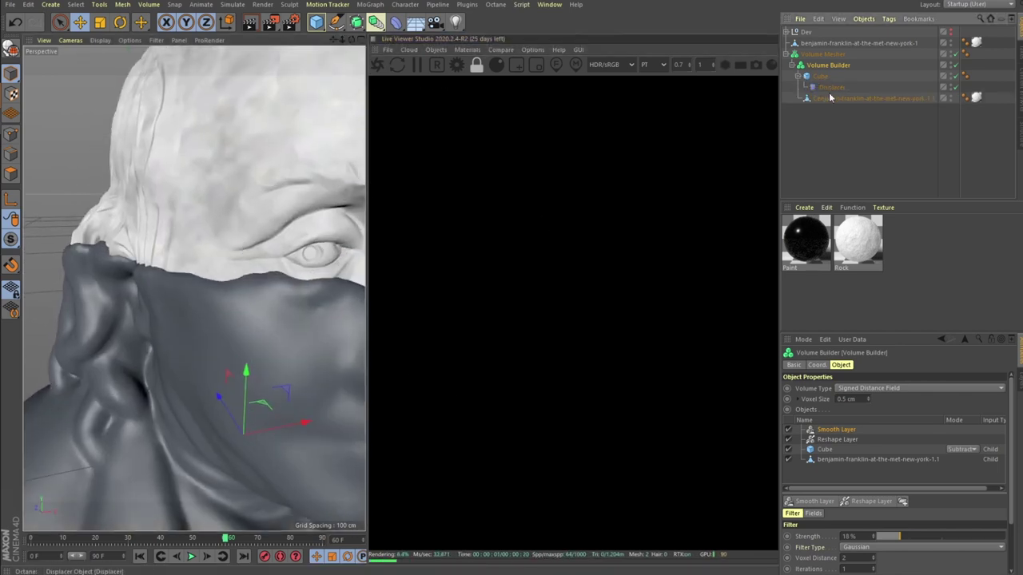
click(829, 97)
scroll(229, 367, down, 10)
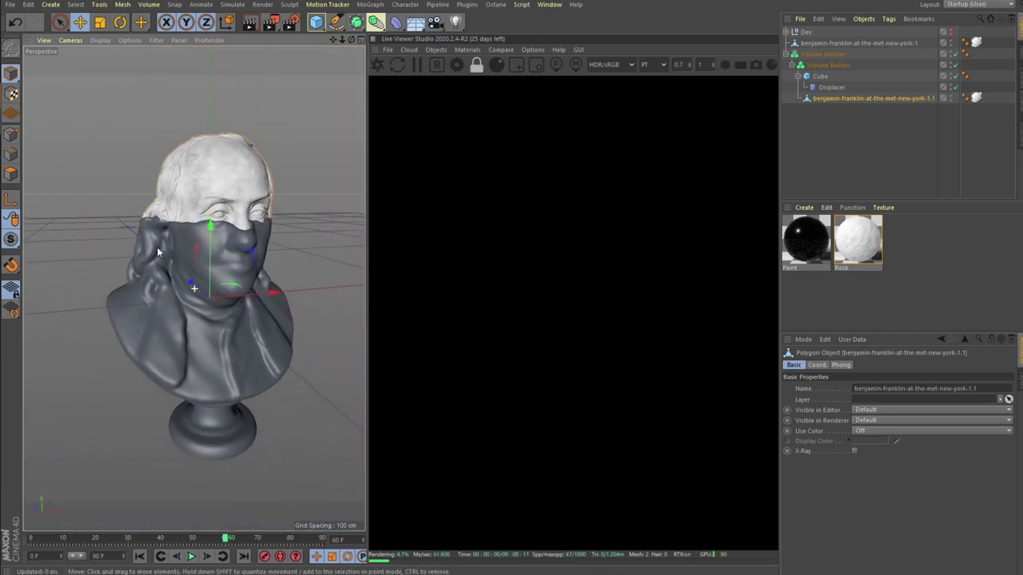
mouse_move(158, 252)
alt+mouse_down()
mouse_move(98, 233)
mouse_move(152, 248)
alt+mouse_up()
alt+drag(156, 285, 158, 295)
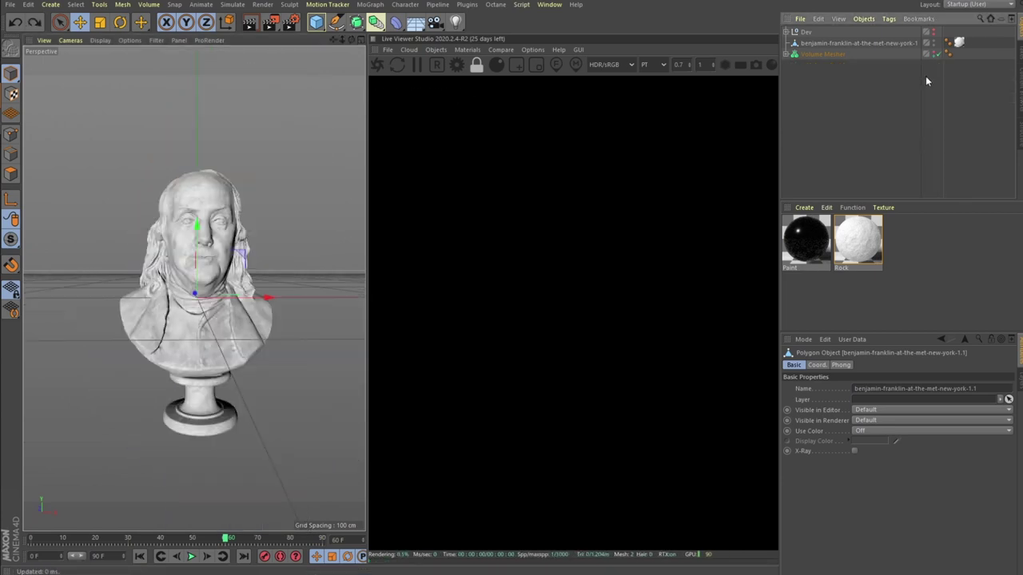
Hide the Volume Mesher and the original bust, and show the expanded Dev group with its finished setup
click(933, 56)
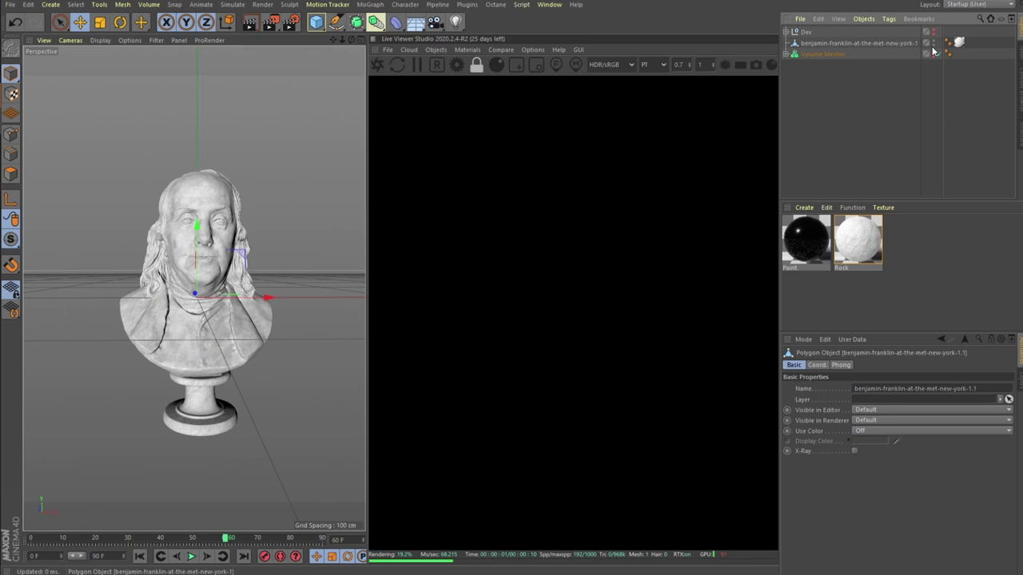
alt+double_click(933, 44)
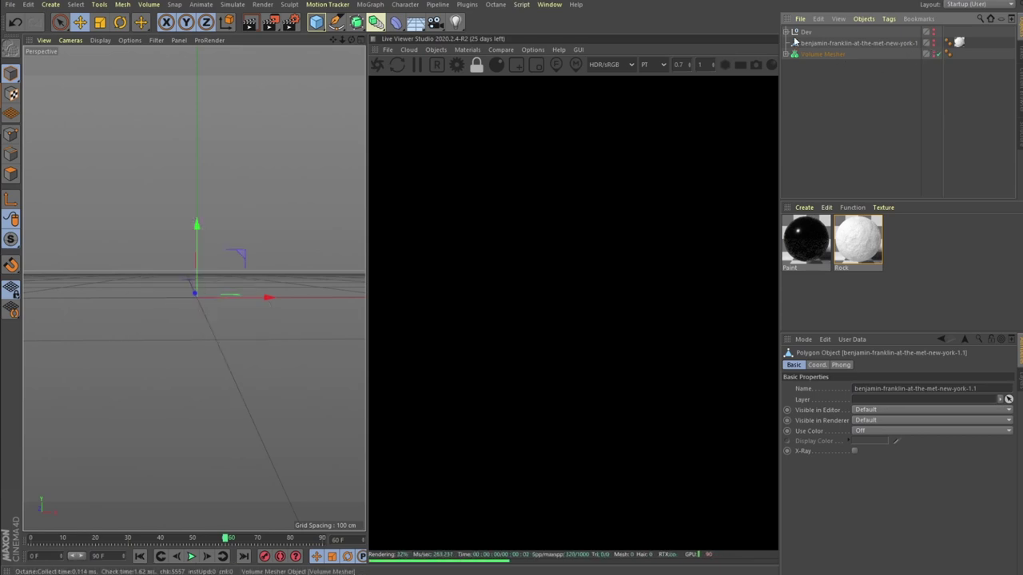
click(786, 32)
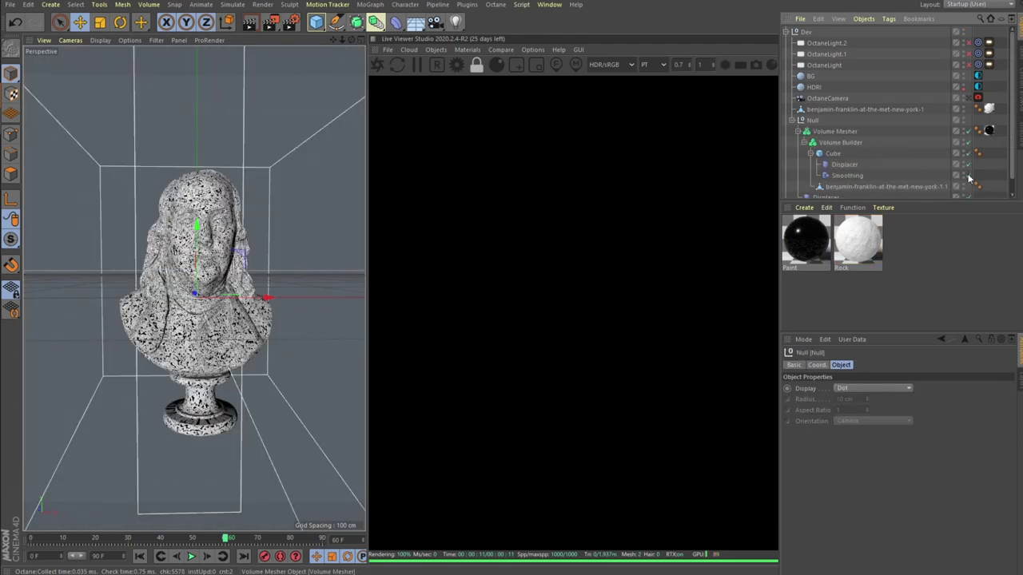
click(967, 176)
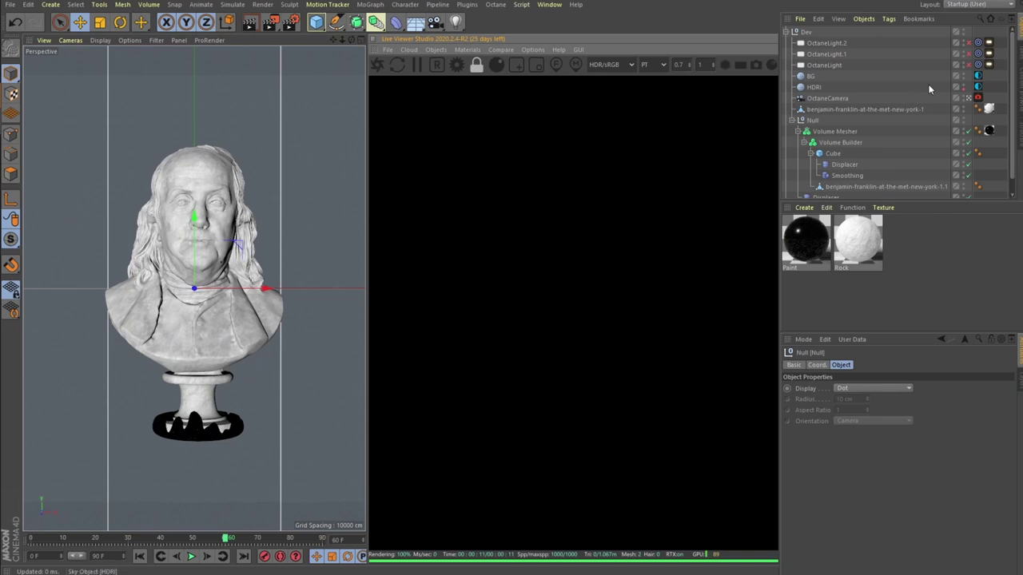
Enable OctaneLight, OctaneLight.1 and OctaneLight.2 one after another in the Dev group
click(967, 66)
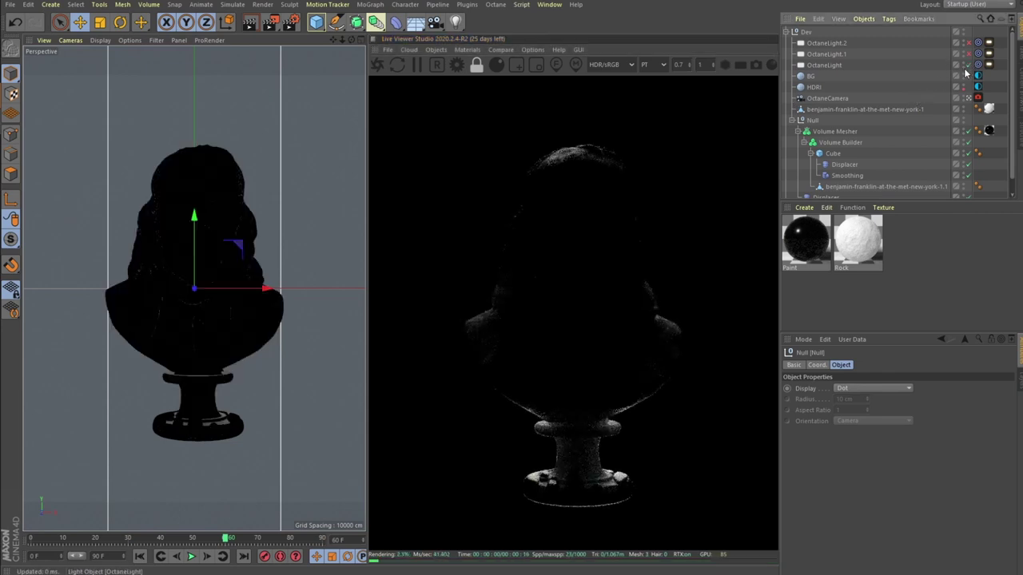
click(968, 54)
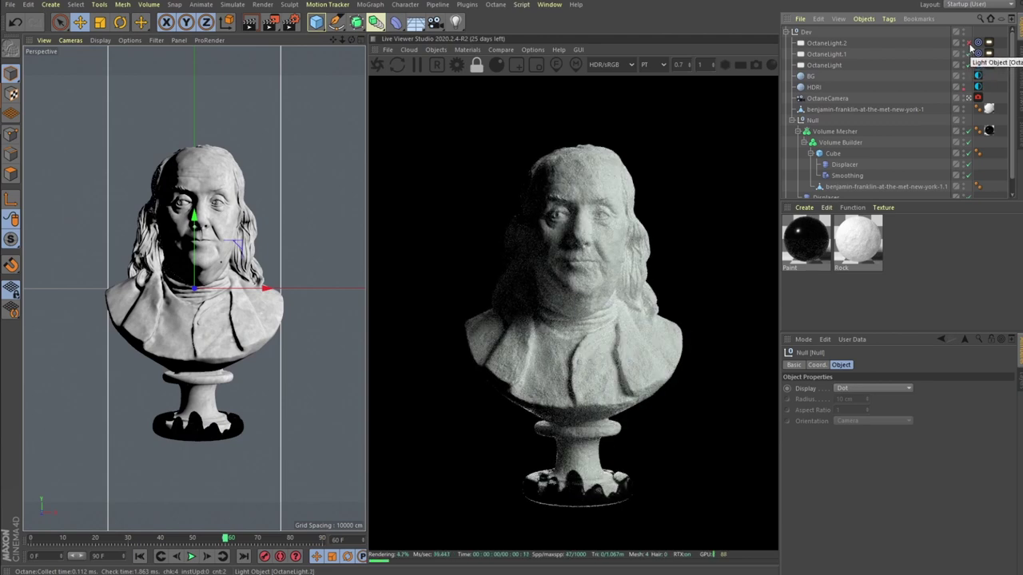
click(969, 44)
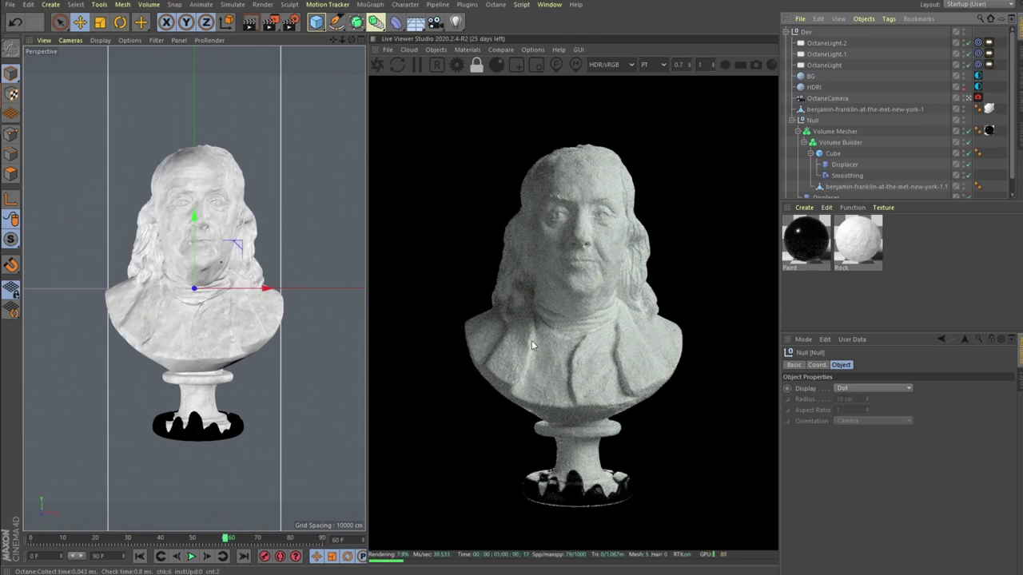
Compare the bust's render with the Octane lights and HDRI toggled, leaving only OctaneLight and OctaneLight.1 enabled
click(967, 51)
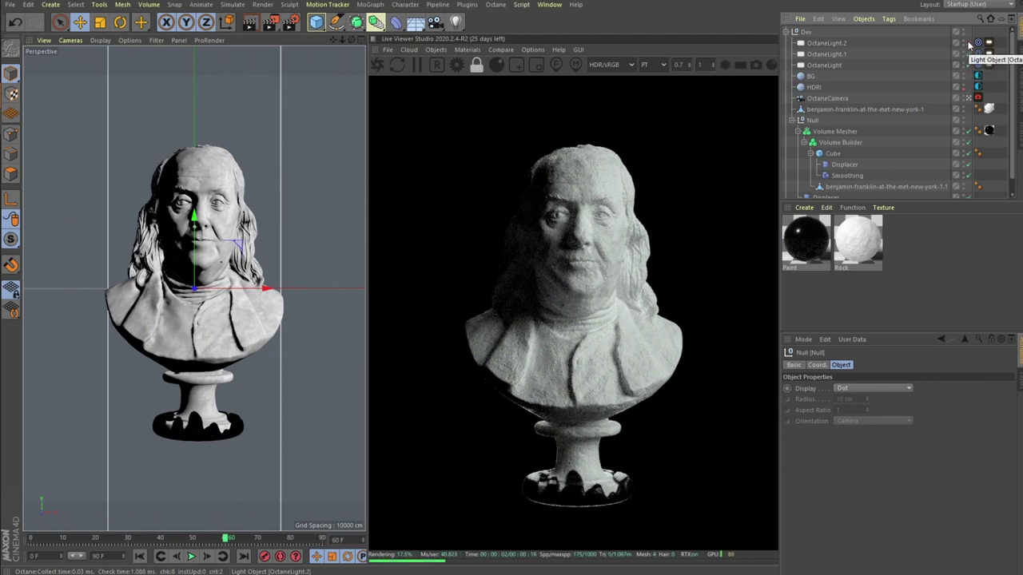
click(968, 45)
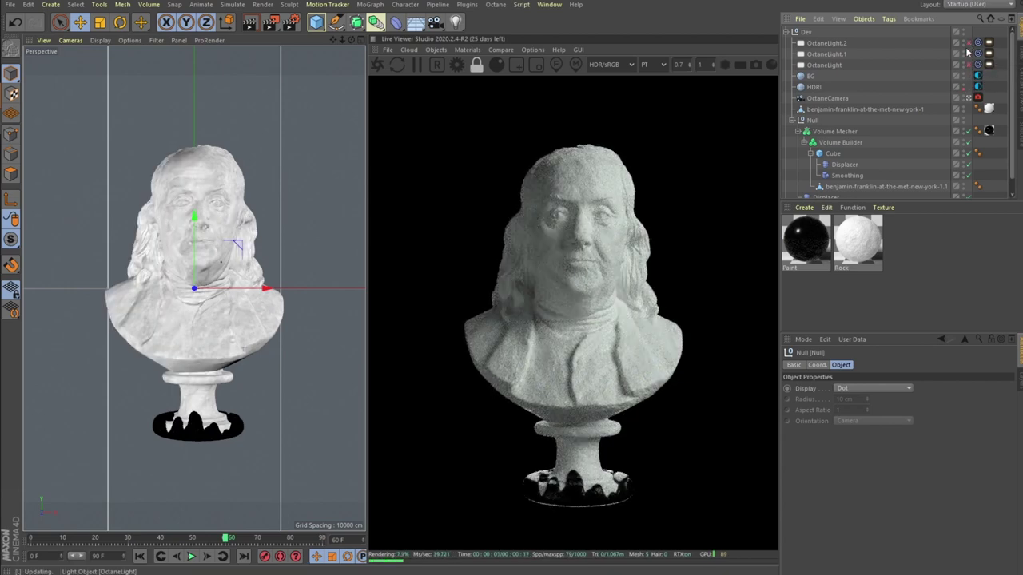
click(967, 86)
click(963, 89)
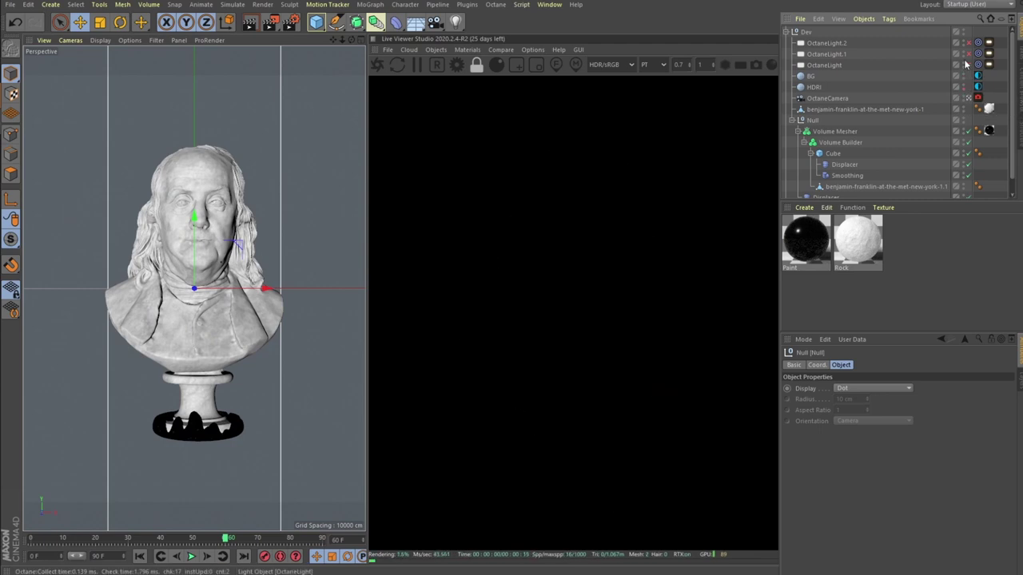
click(968, 65)
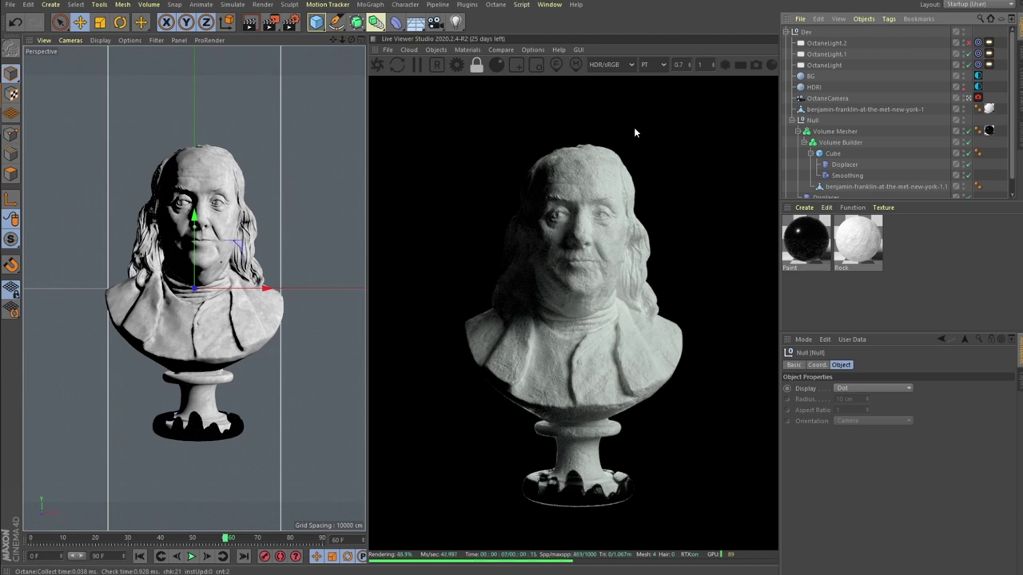
Open the Paint material for editing and review its Roughness, Reflection and Transmission settings
click(857, 252)
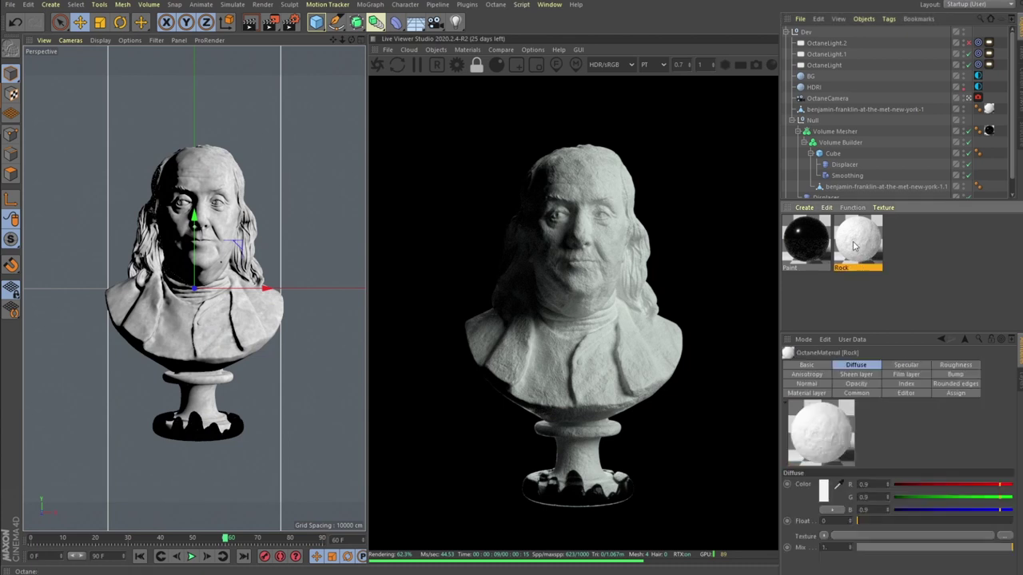
click(821, 249)
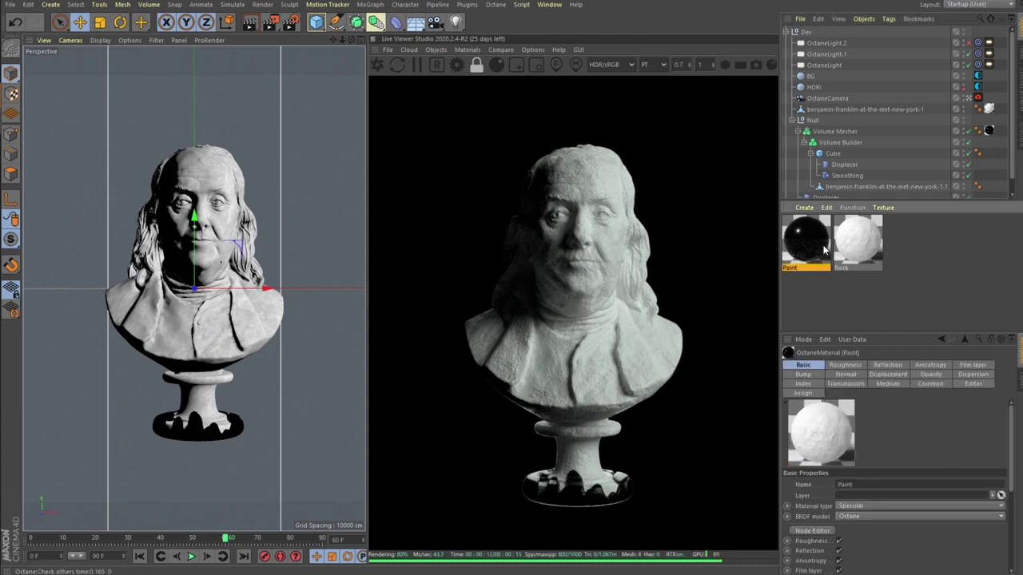
double_click(817, 249)
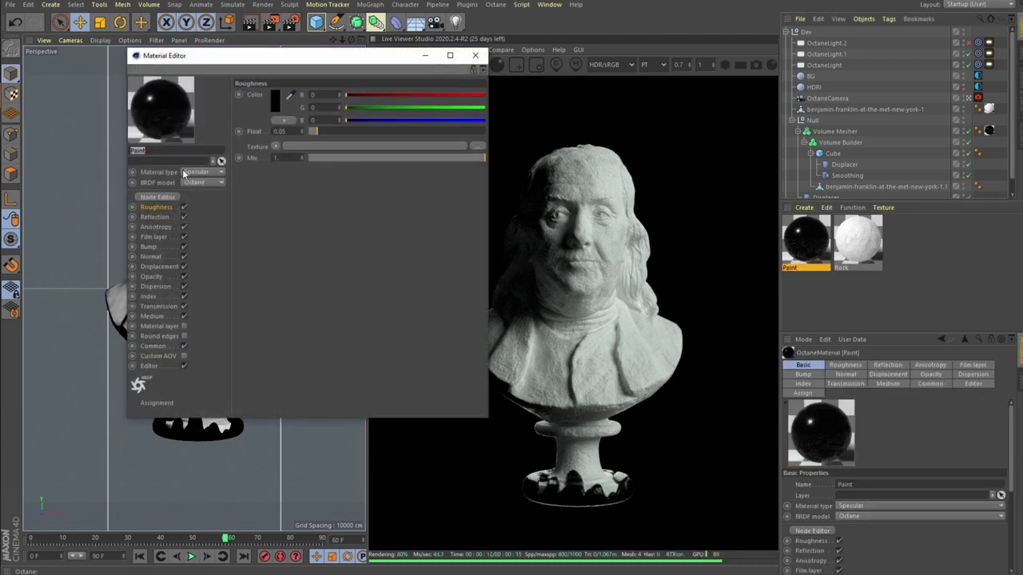
click(156, 218)
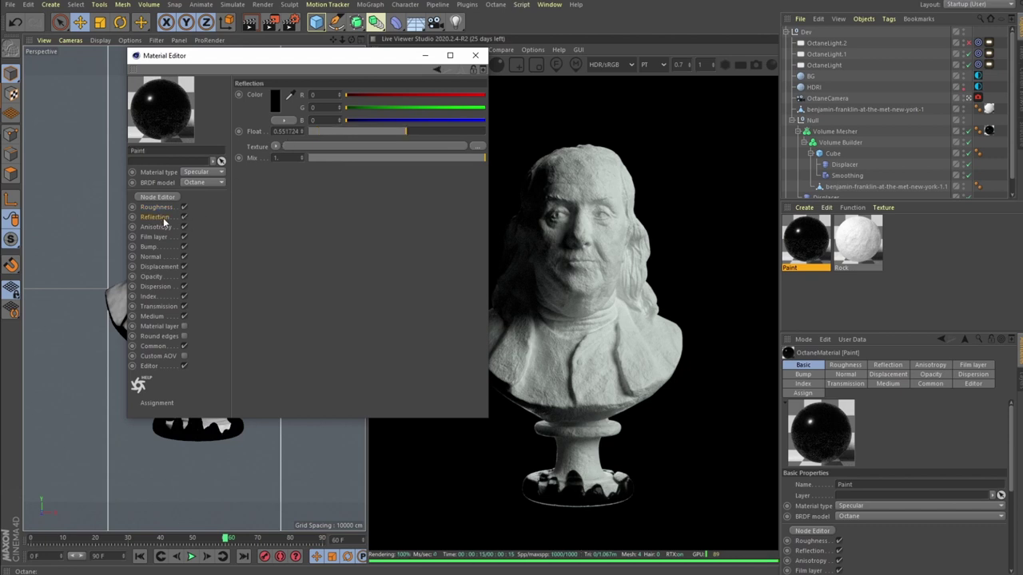
click(156, 306)
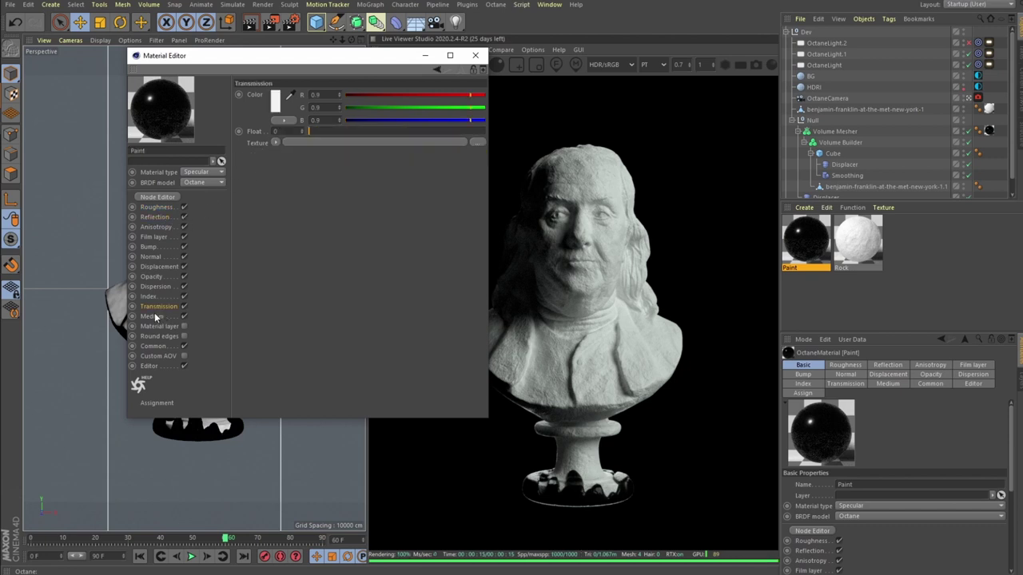
Review the radius and albedo colour of the Paint material's Medium, and close the material
click(152, 316)
click(299, 134)
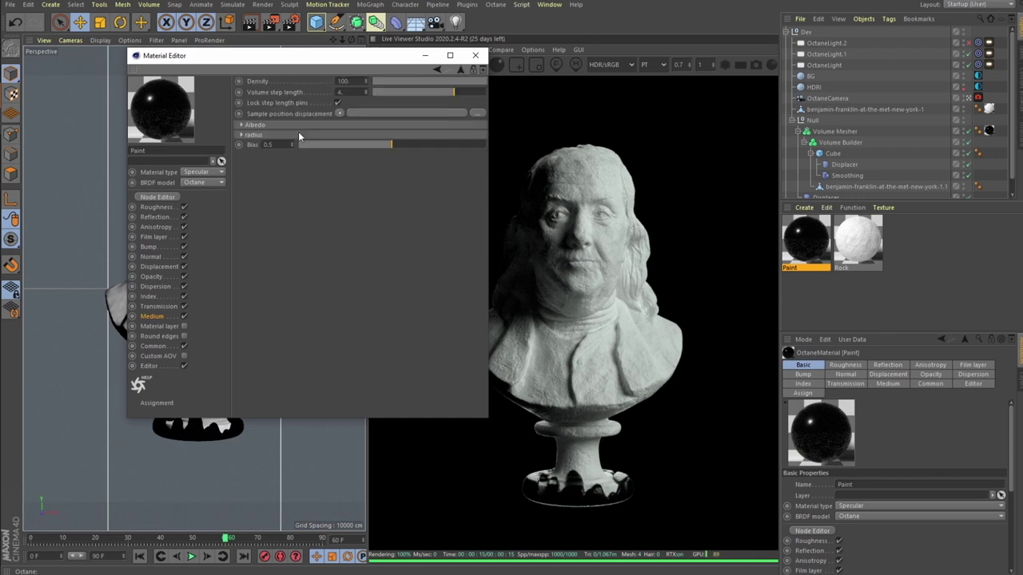
click(275, 134)
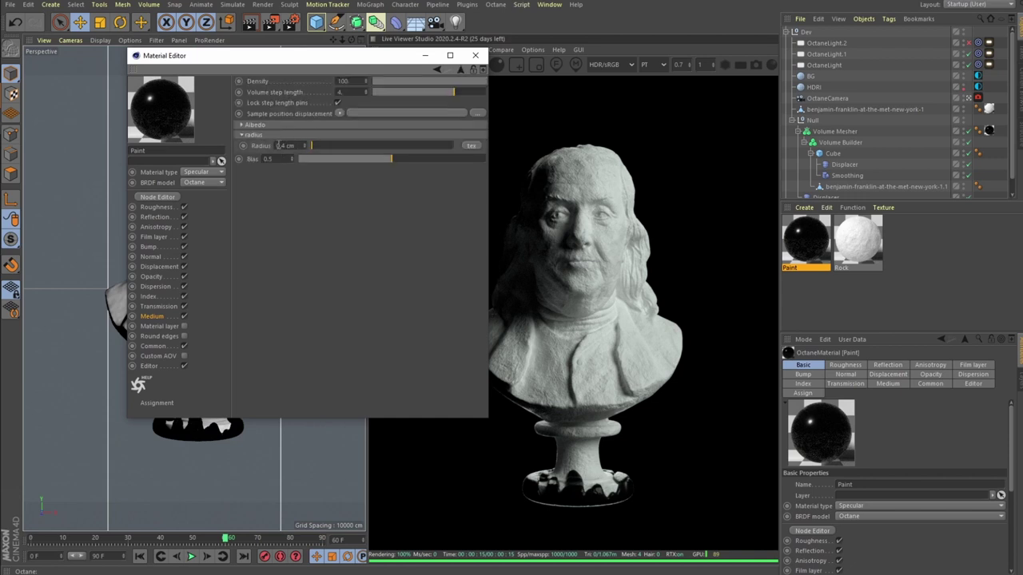
click(259, 134)
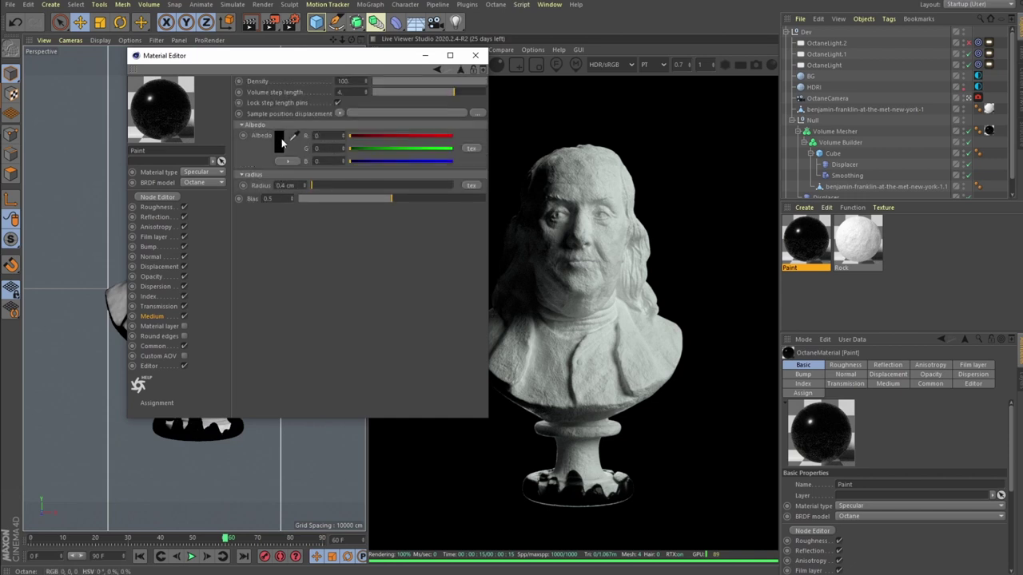
click(282, 144)
click(387, 95)
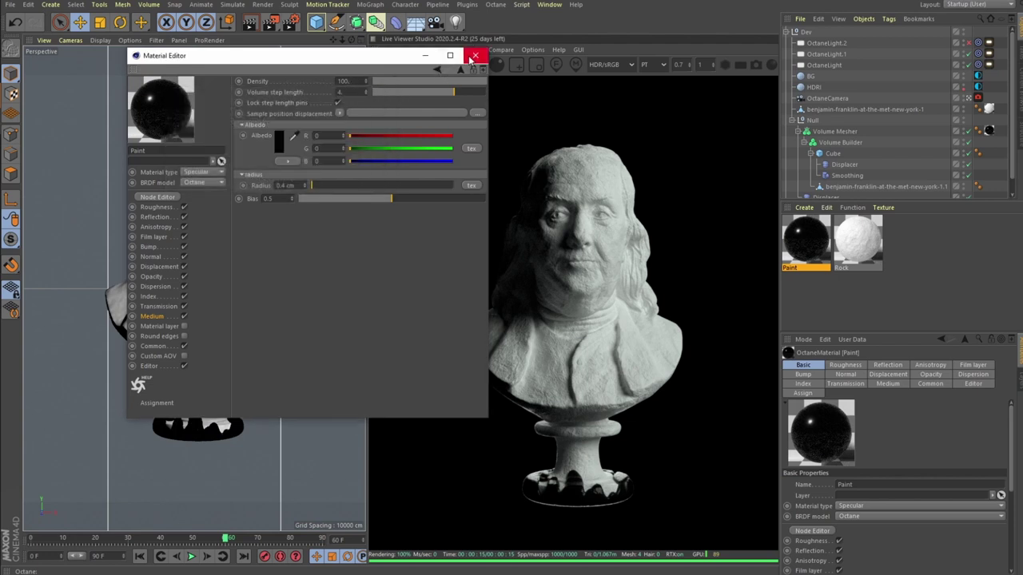
click(476, 55)
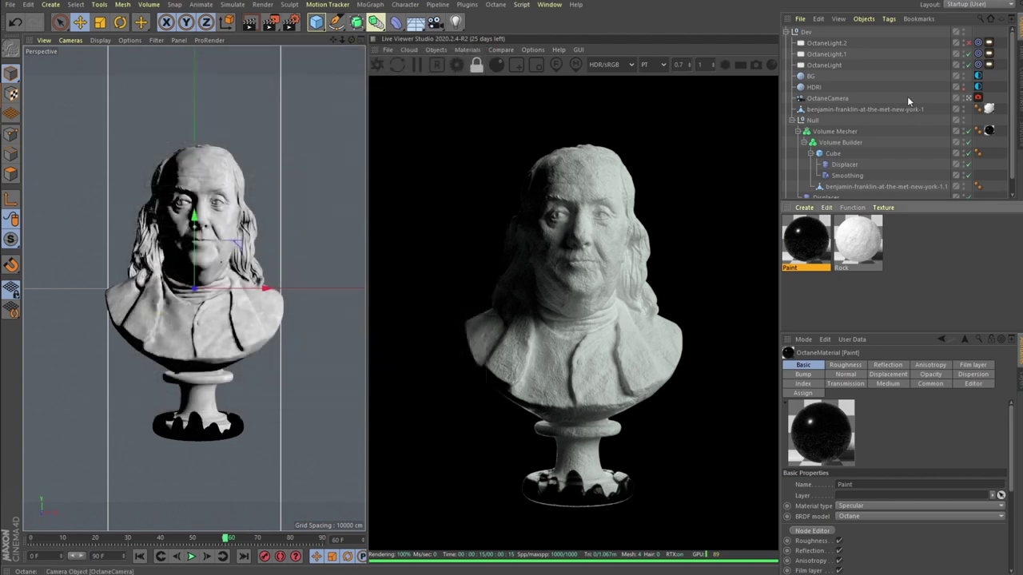
Review the Dev group's Cube, Volume Builder and Smoothing deformer settings
click(820, 154)
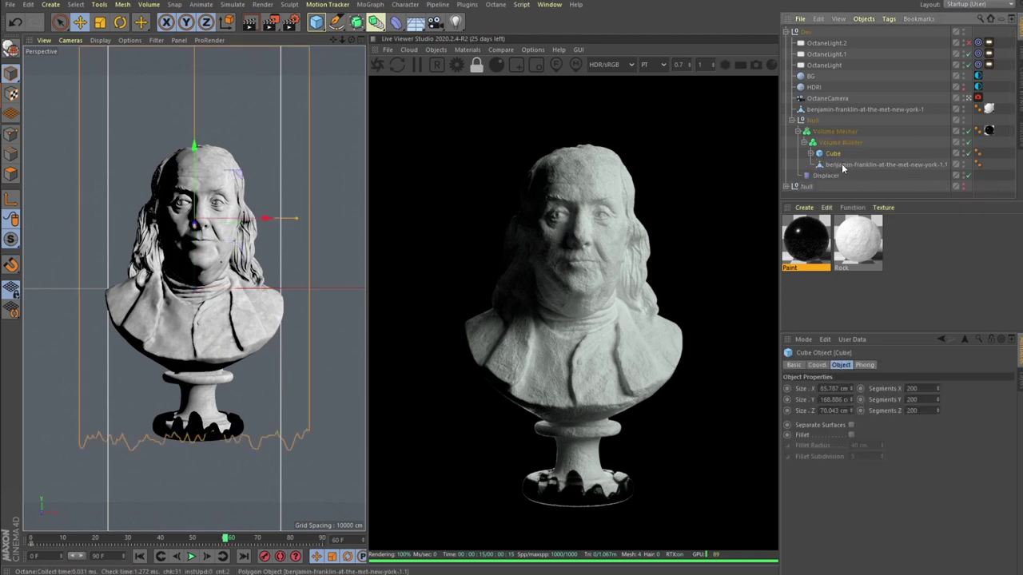
click(810, 153)
click(839, 142)
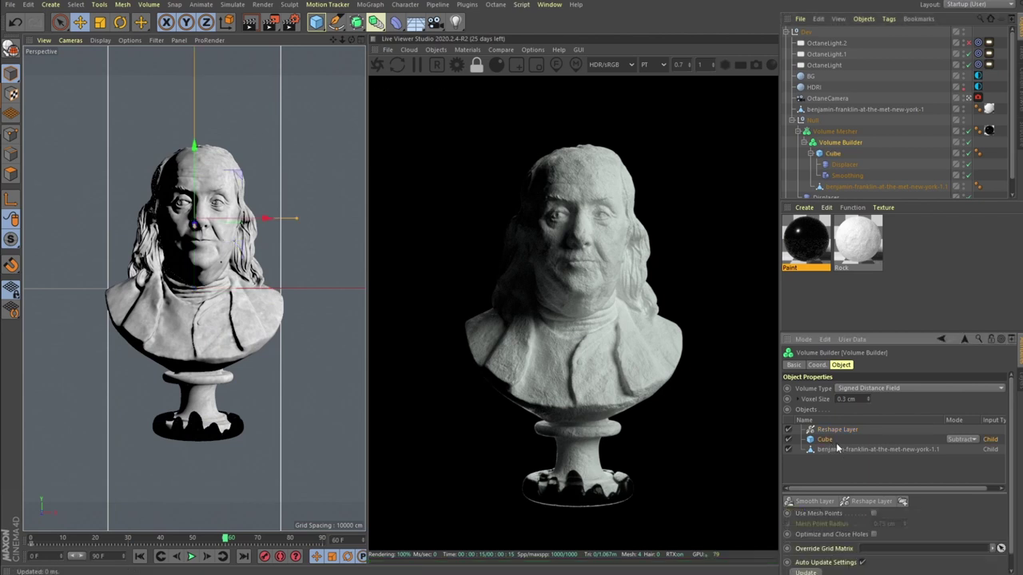
click(833, 153)
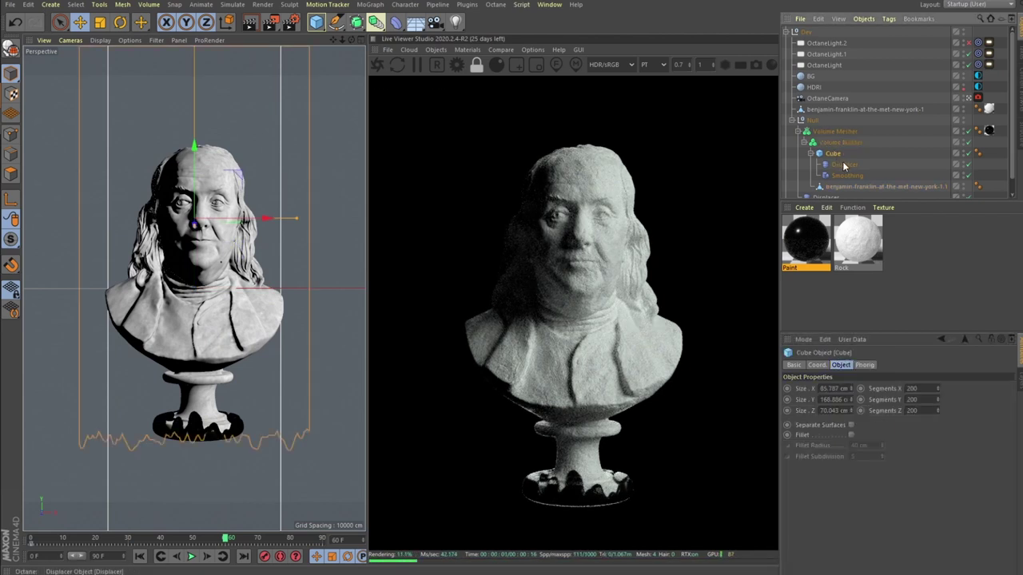
click(844, 165)
click(848, 175)
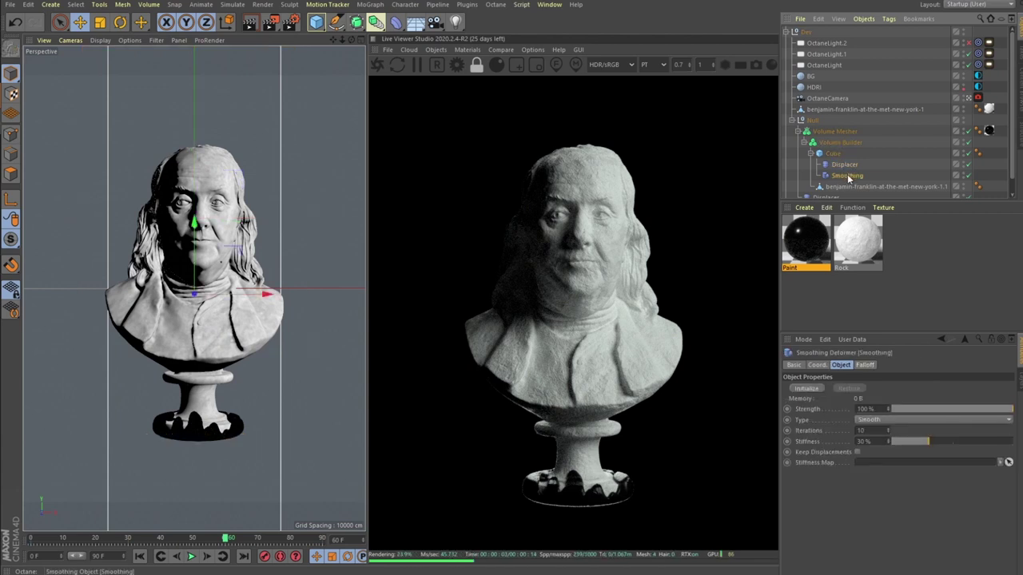
click(839, 155)
Review the Displacer's object settings and its Noise shader's scale, animation speed, movement and clip values
click(843, 164)
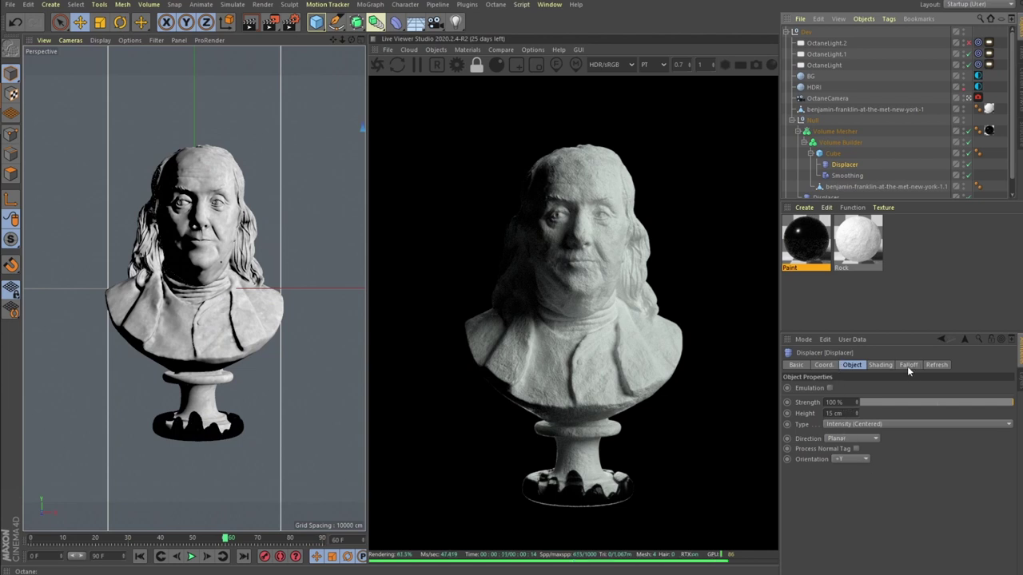
click(884, 366)
click(832, 425)
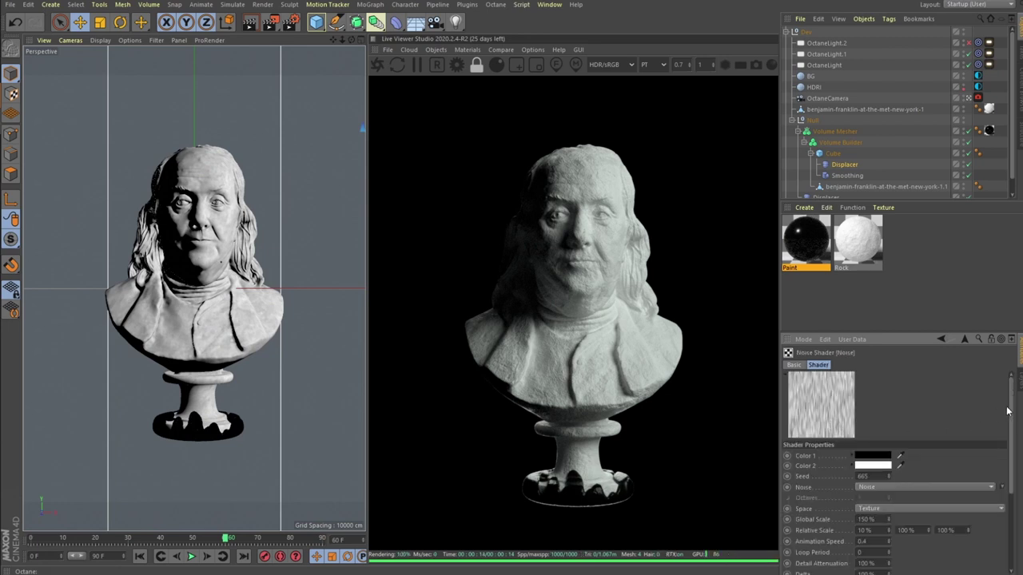
scroll(818, 469, down, 2)
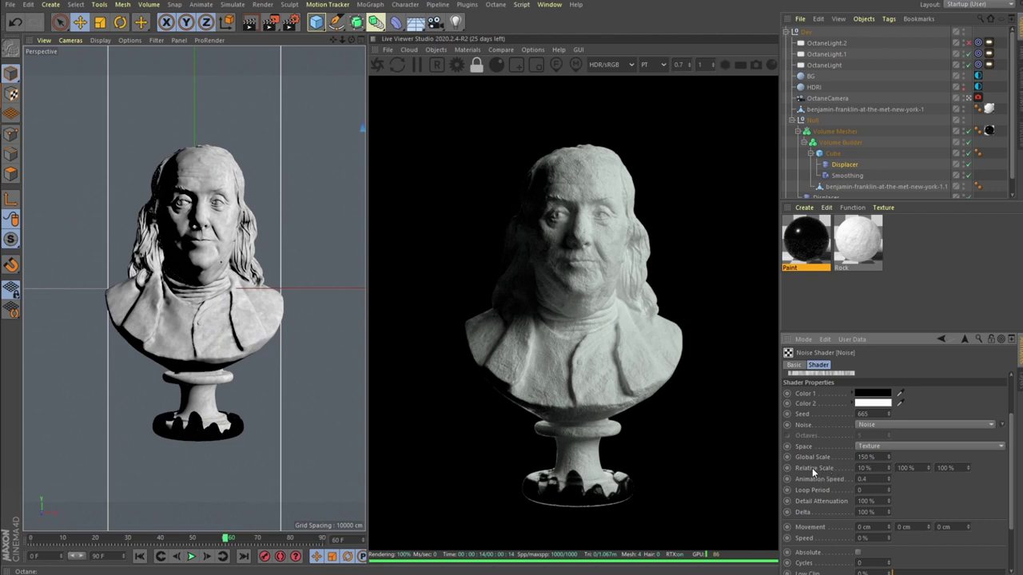
click(864, 469)
click(874, 481)
scroll(1013, 471, up, 2)
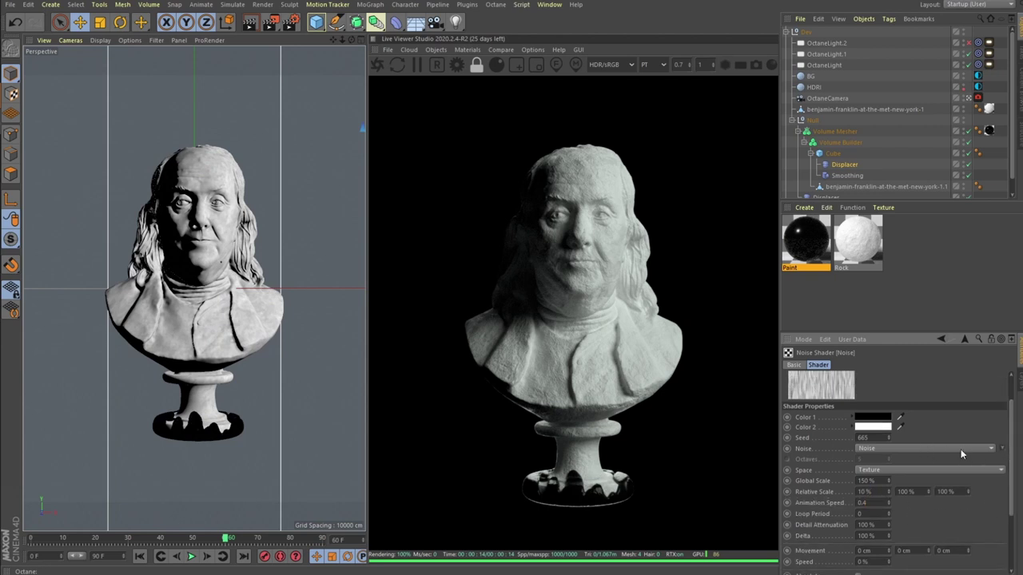
scroll(1016, 495, down, 3)
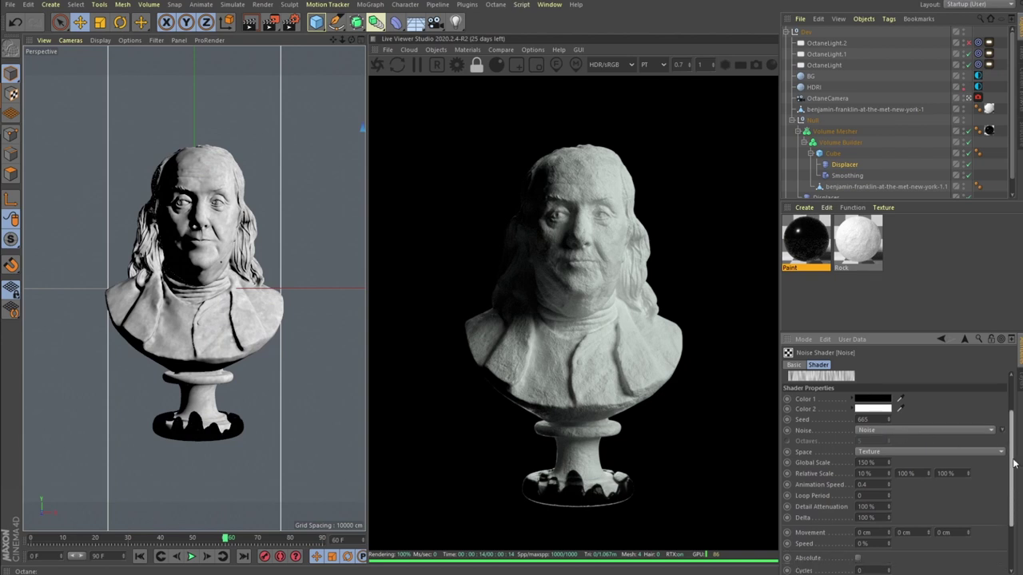
scroll(1016, 496, down, 1)
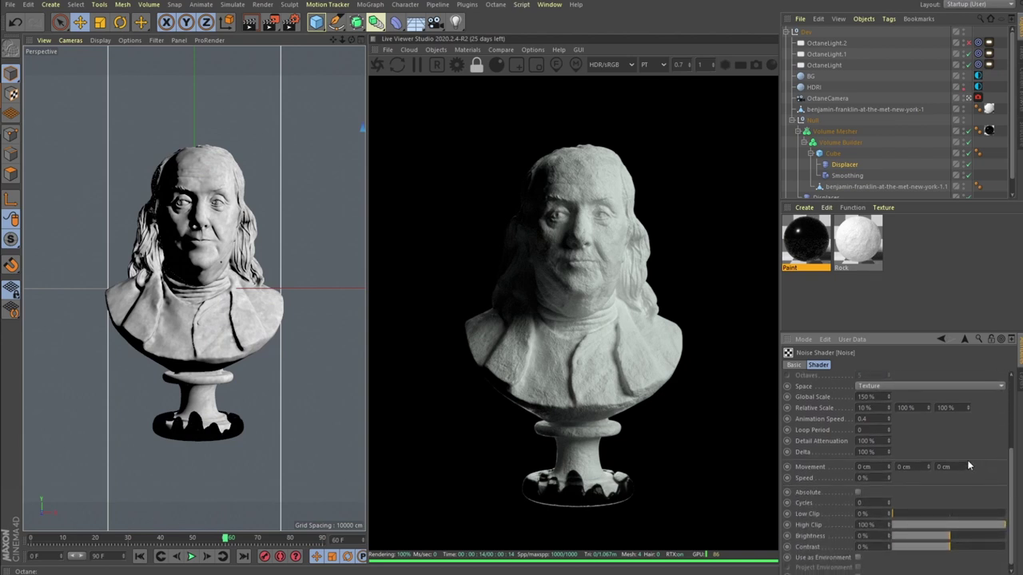
Review the settings of the Cube's Smoothing deformer and of the Volume Builder, and collapse the Null group
click(849, 175)
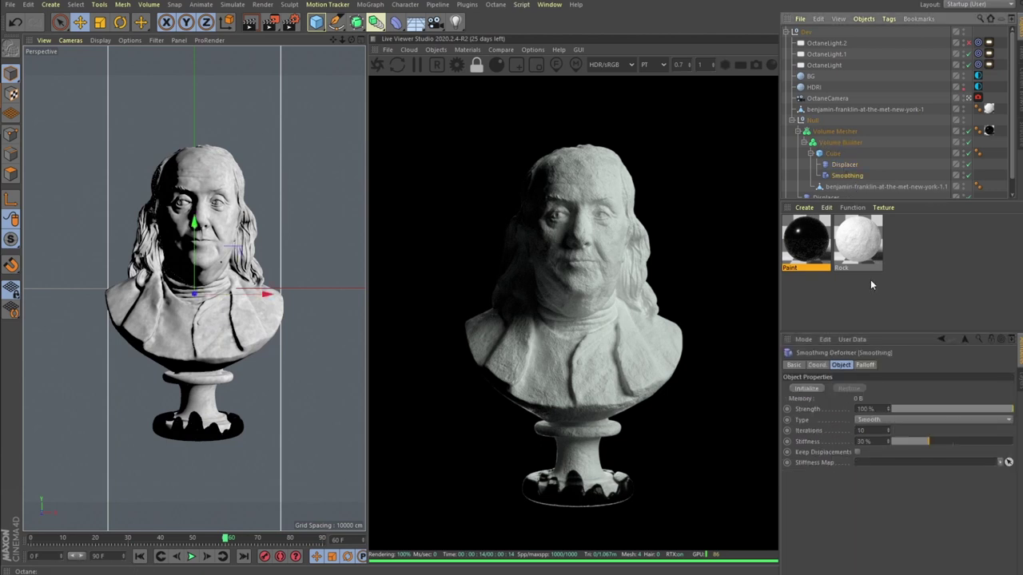
click(909, 133)
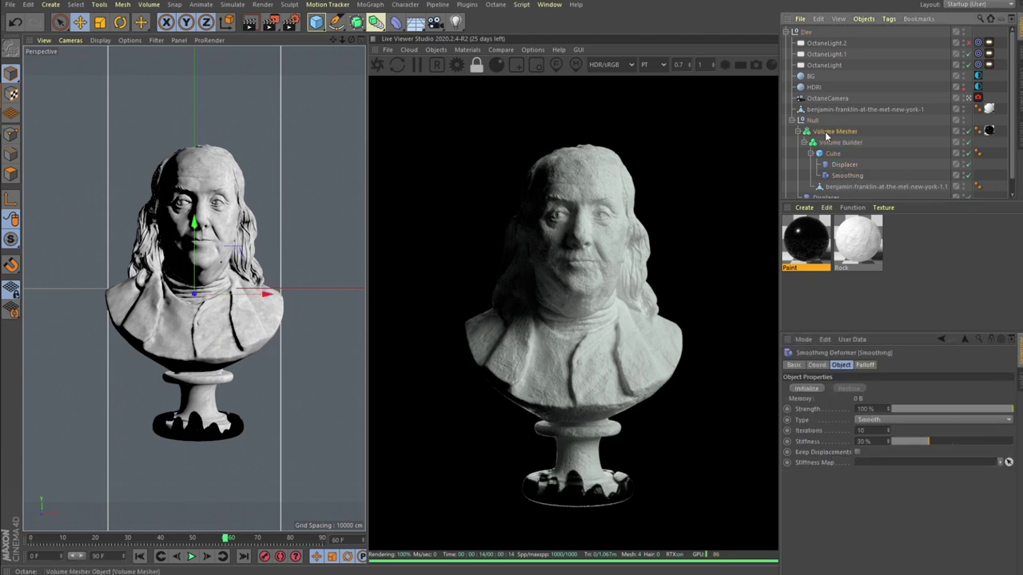
click(840, 142)
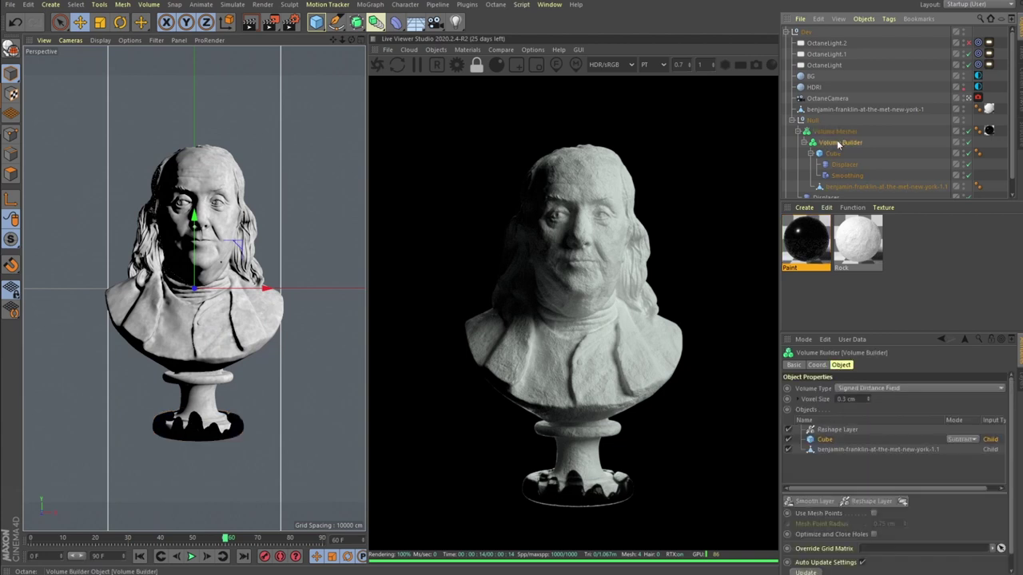
click(791, 120)
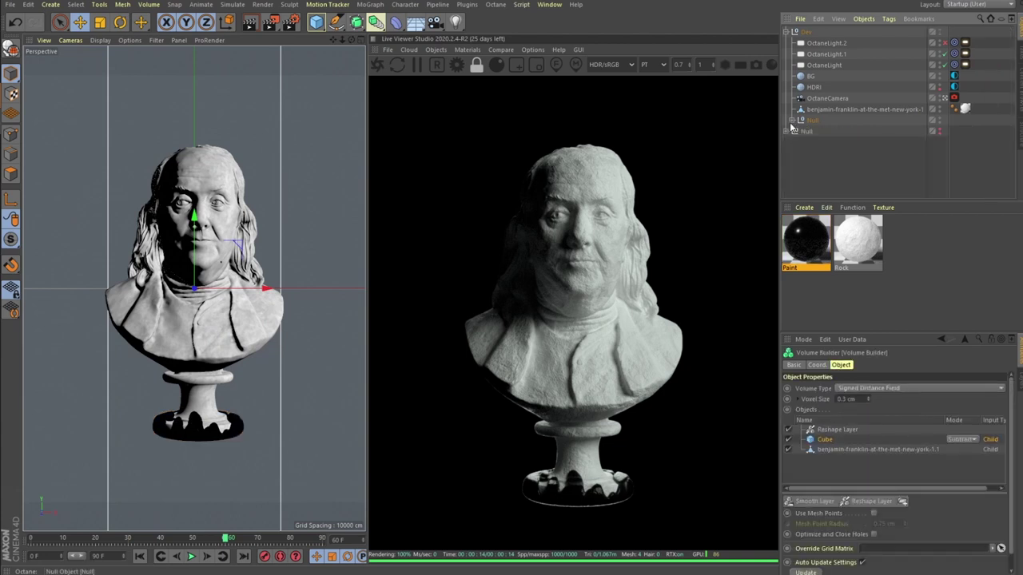
Go to the animation's last frame and inspect the position coordinates of the Cube inside the Volume Builder
click(243, 557)
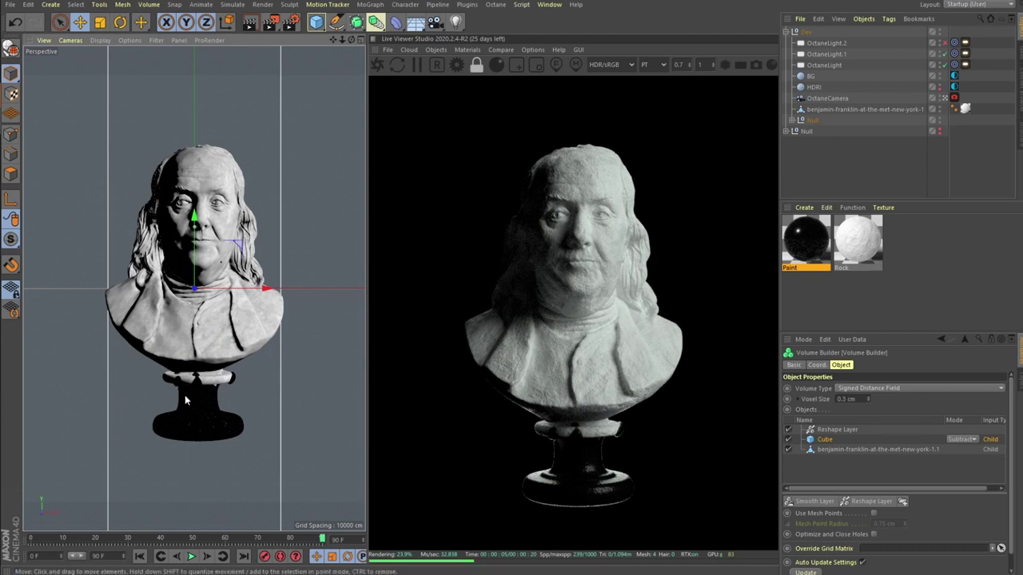
click(795, 120)
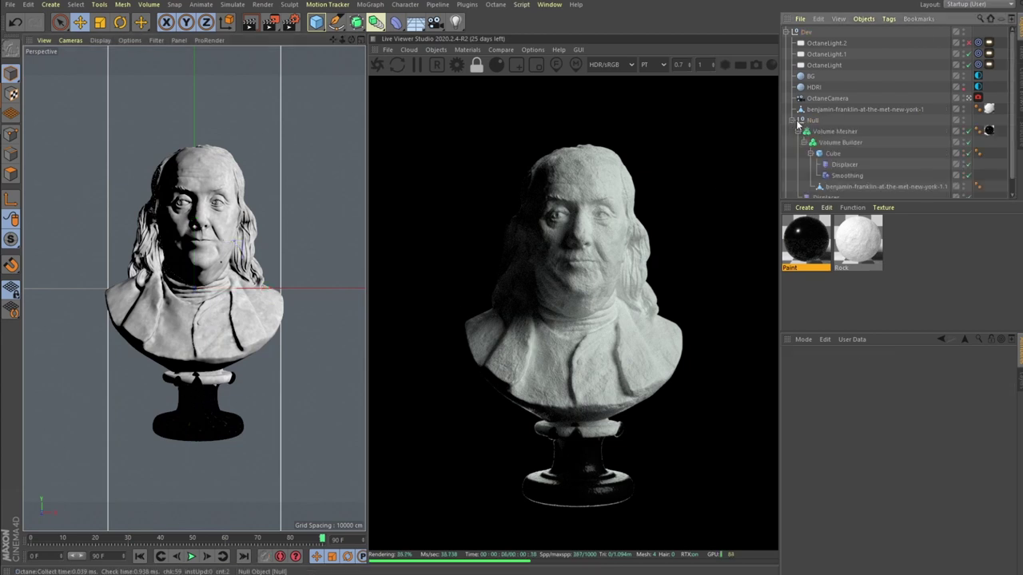
click(832, 152)
click(816, 364)
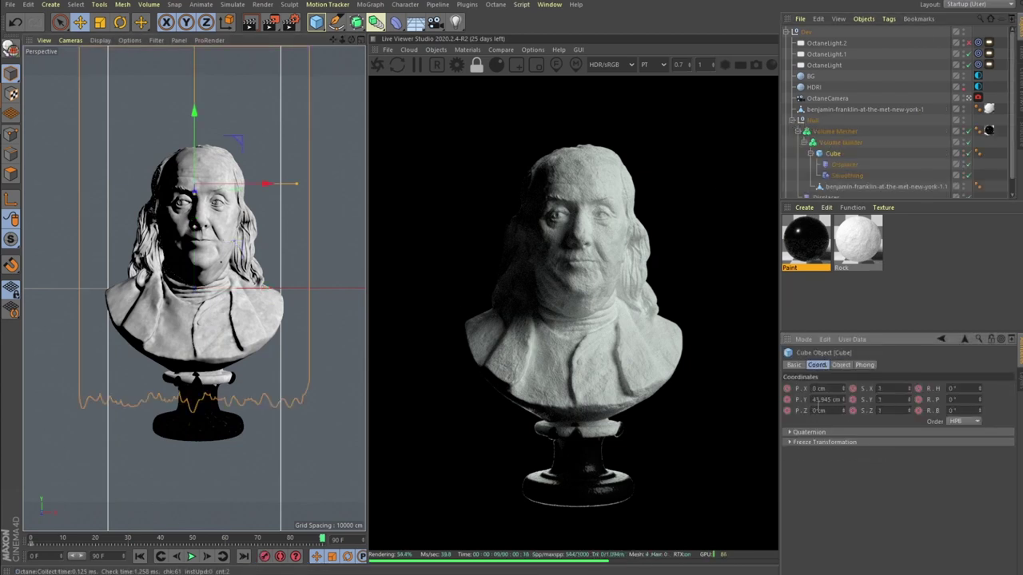
Extend the animation and its preview range to 300 frames, and check the paint coverage on the bust at frame 238
double_click(108, 560)
text(300)
key(Return)
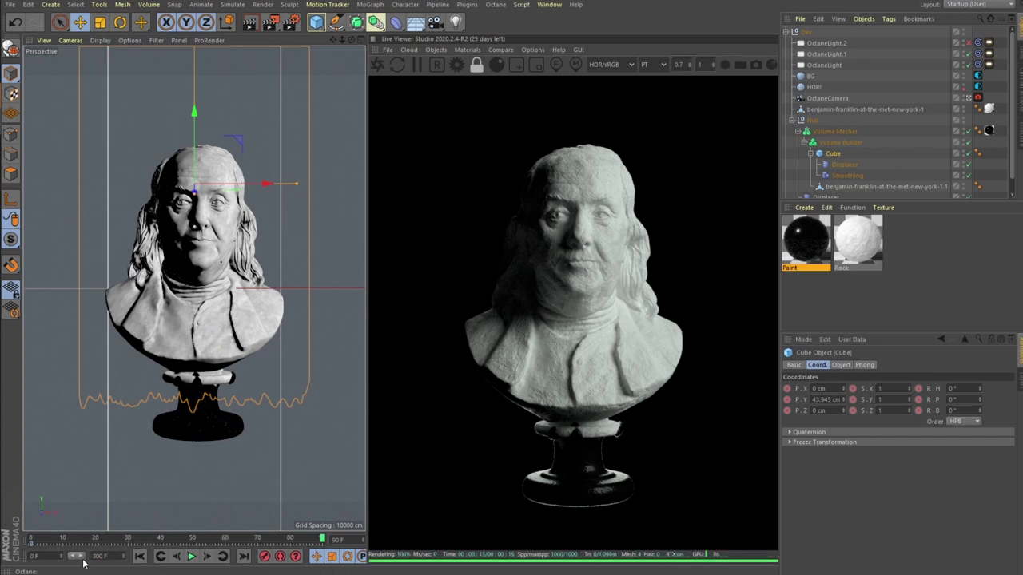
drag(83, 557, 120, 558)
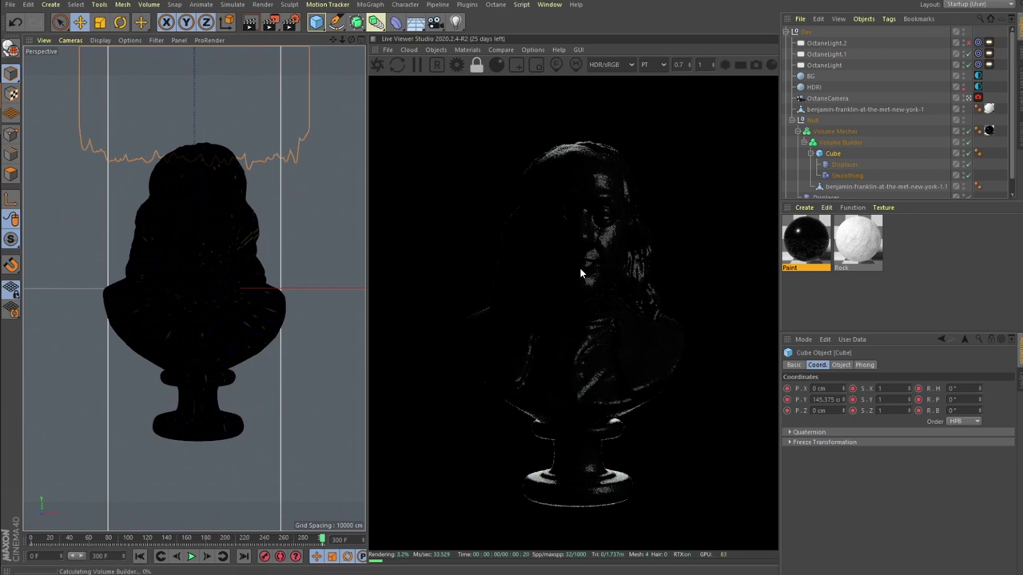
click(206, 542)
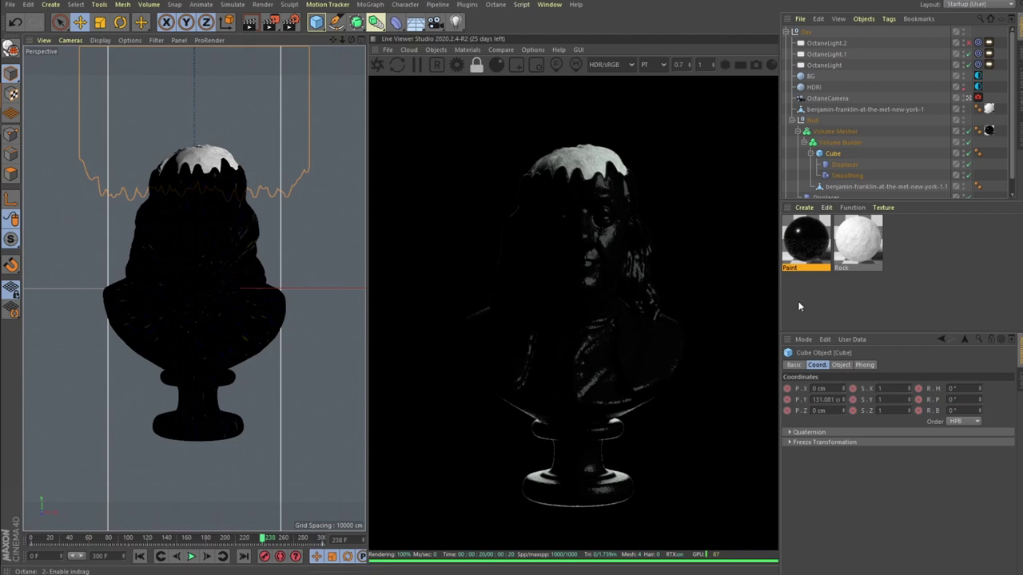
click(928, 283)
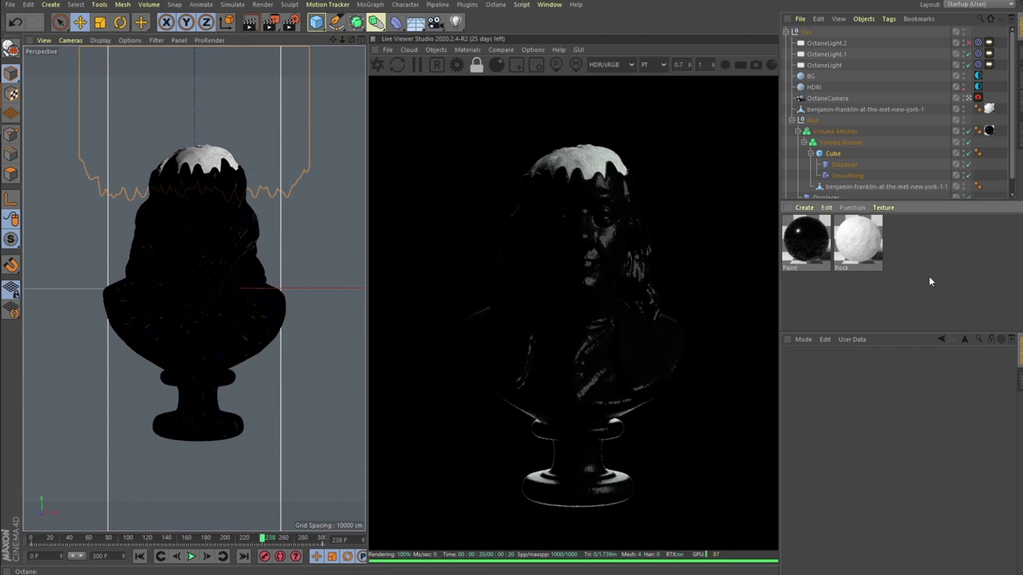